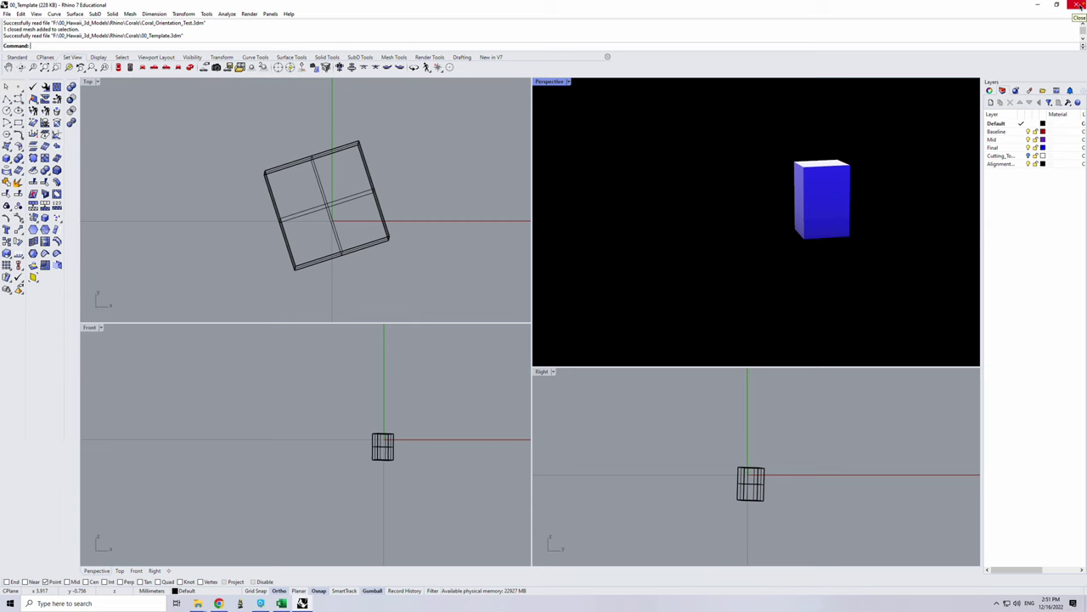
Clear away Rhino, the Data workbook and the front 001_cam1 properties window to reach the image folder
click(1078, 5)
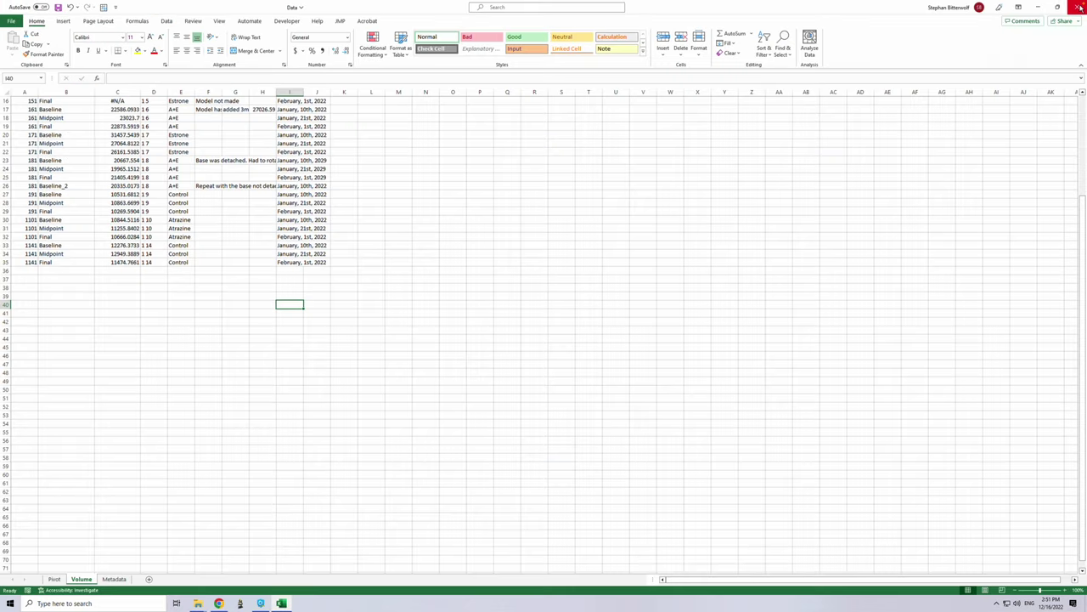
click(1038, 7)
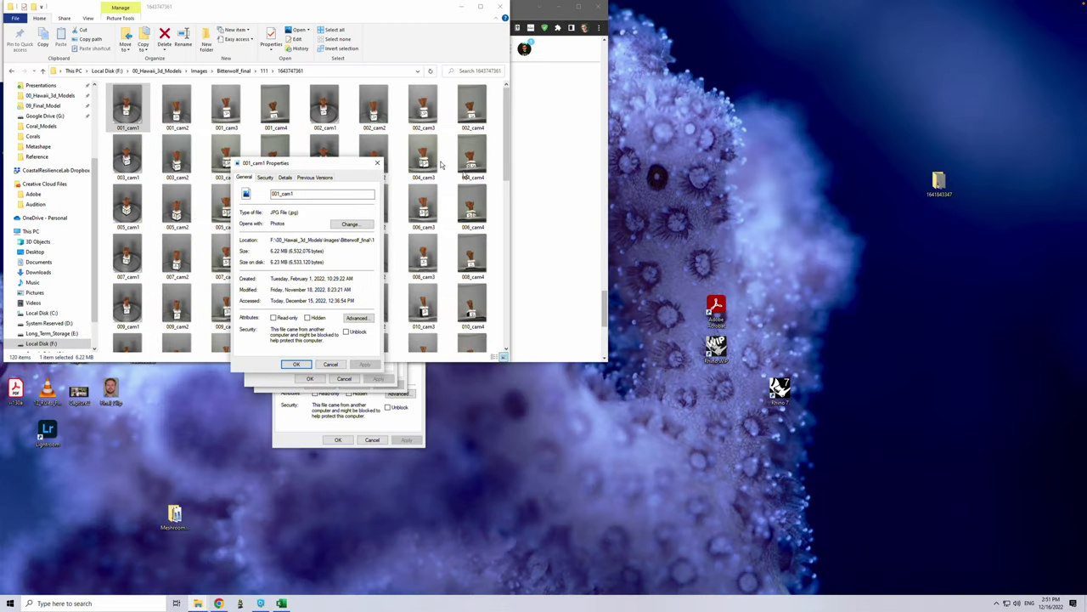
click(376, 162)
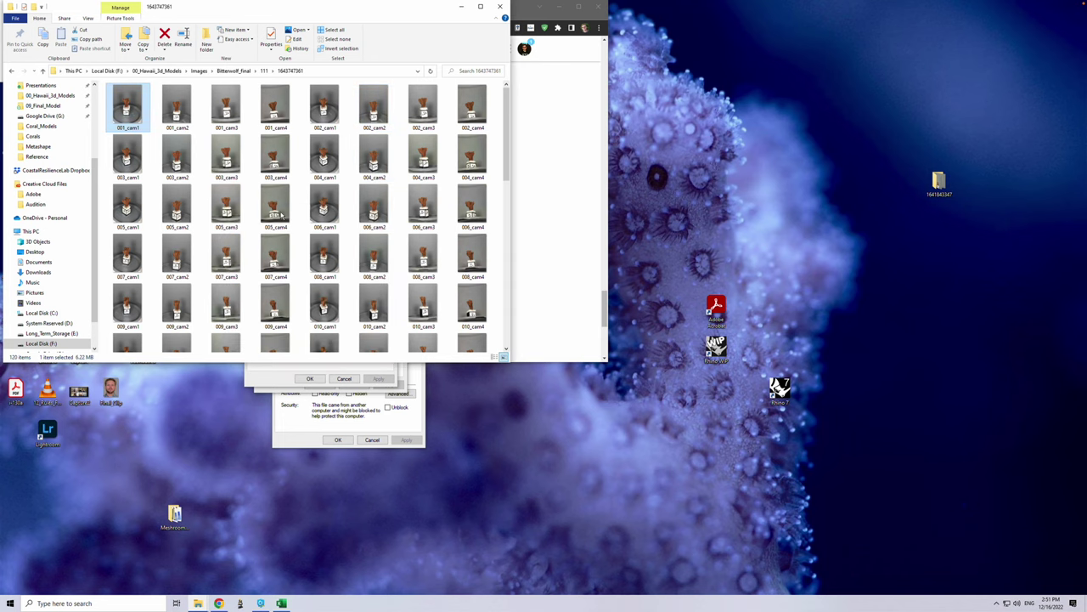
View the coral photo 001_cam1 and examine the photos that follow it in the set
double_click(136, 102)
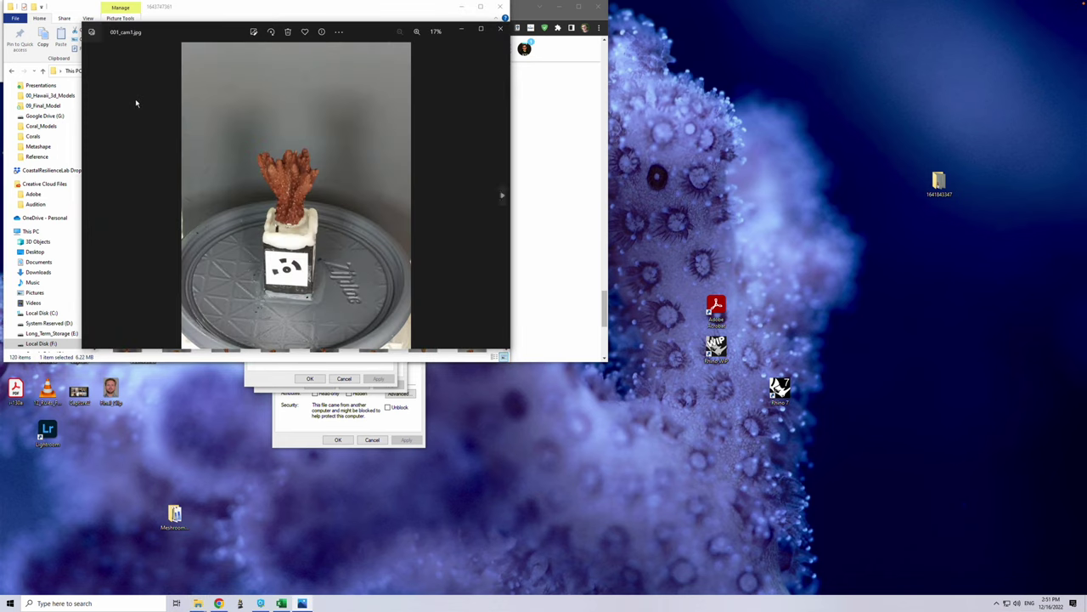
key(Right)
key(Right)
key(Right)
key(Right)
key(Right)
key(Right)
key(Right)
key(Right)
key(Right)
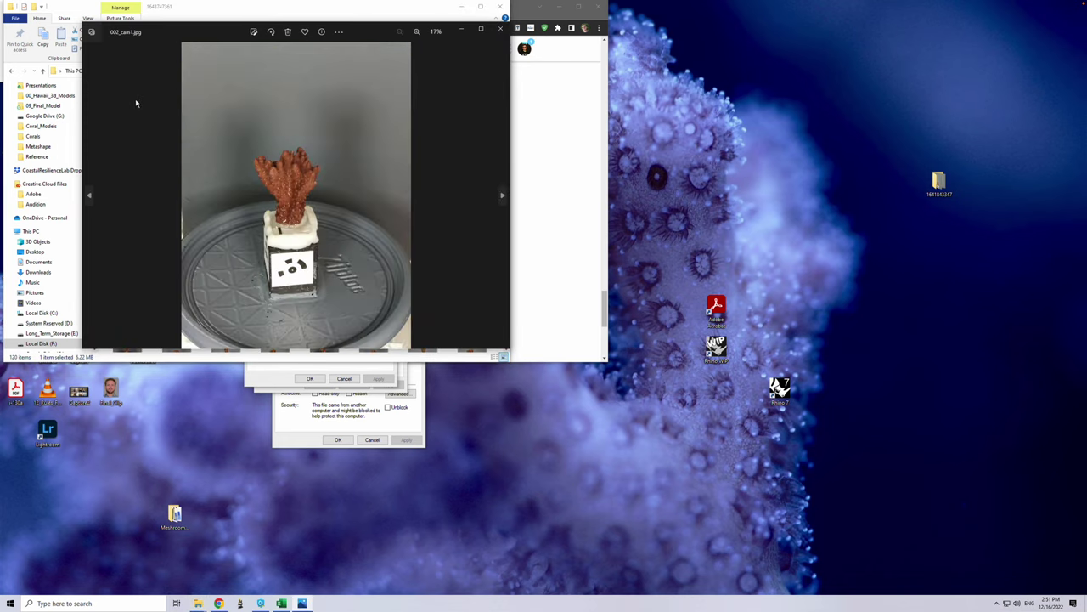
key(Right)
key(Right)
key(Right)
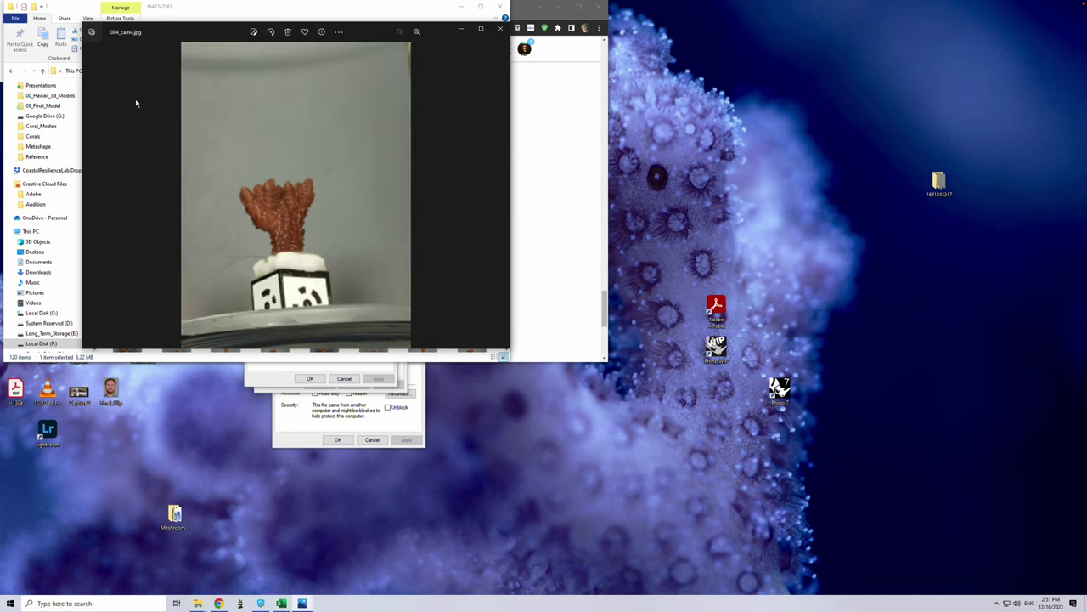
key(super+space)
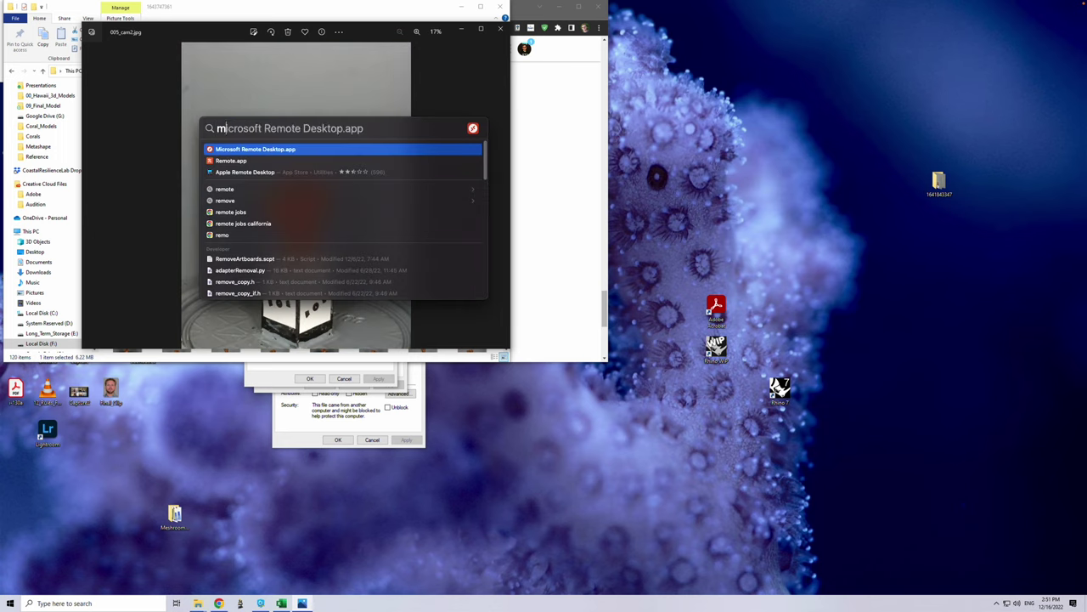
text(met)
key(Return)
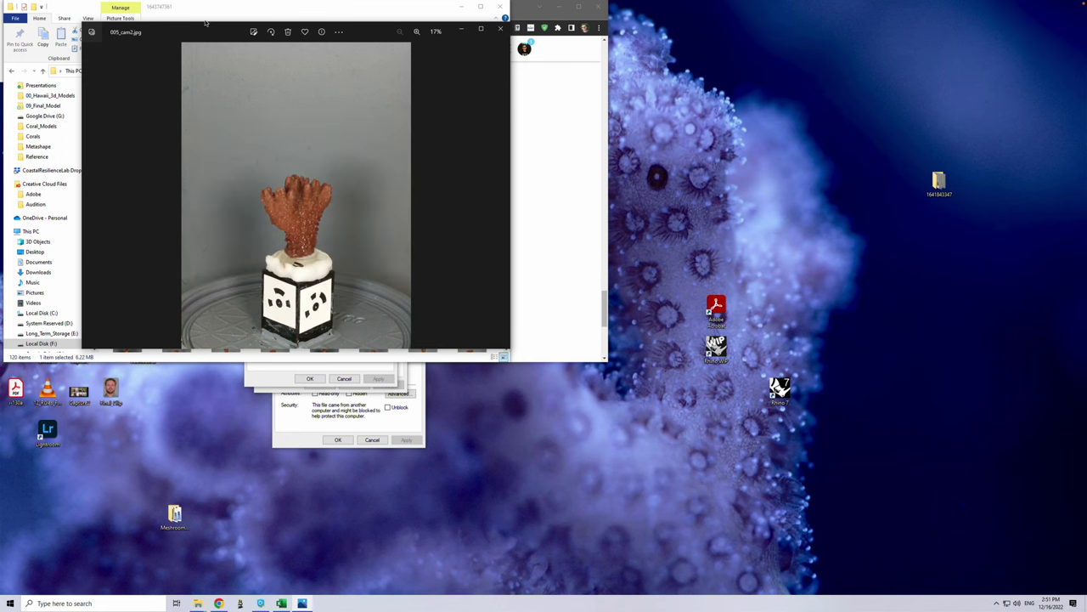
Close the photo viewer and go up to the Images folder
key(alt+F4)
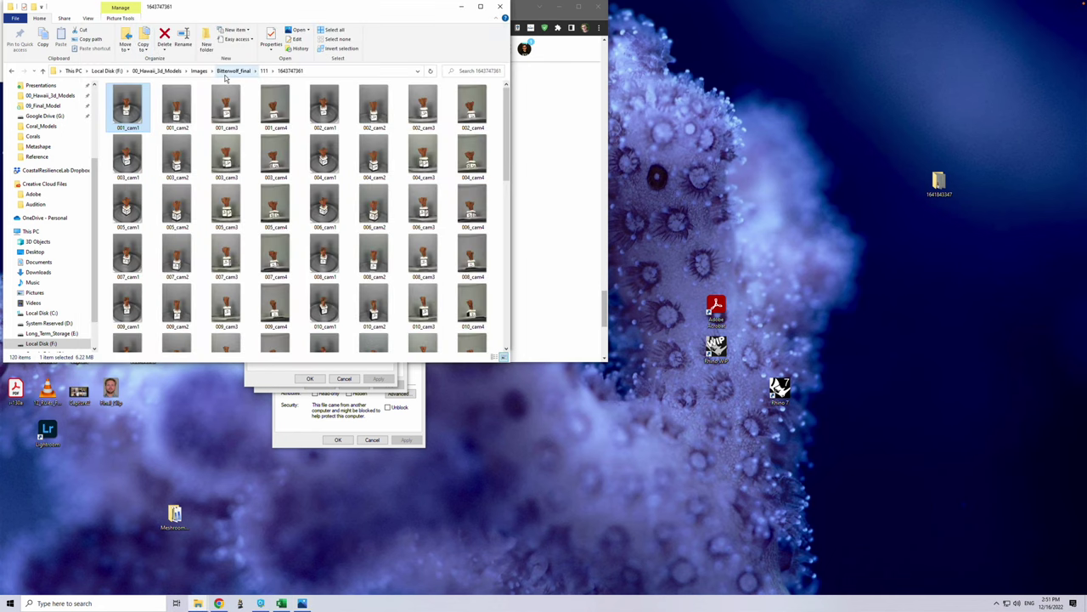
click(231, 72)
click(204, 72)
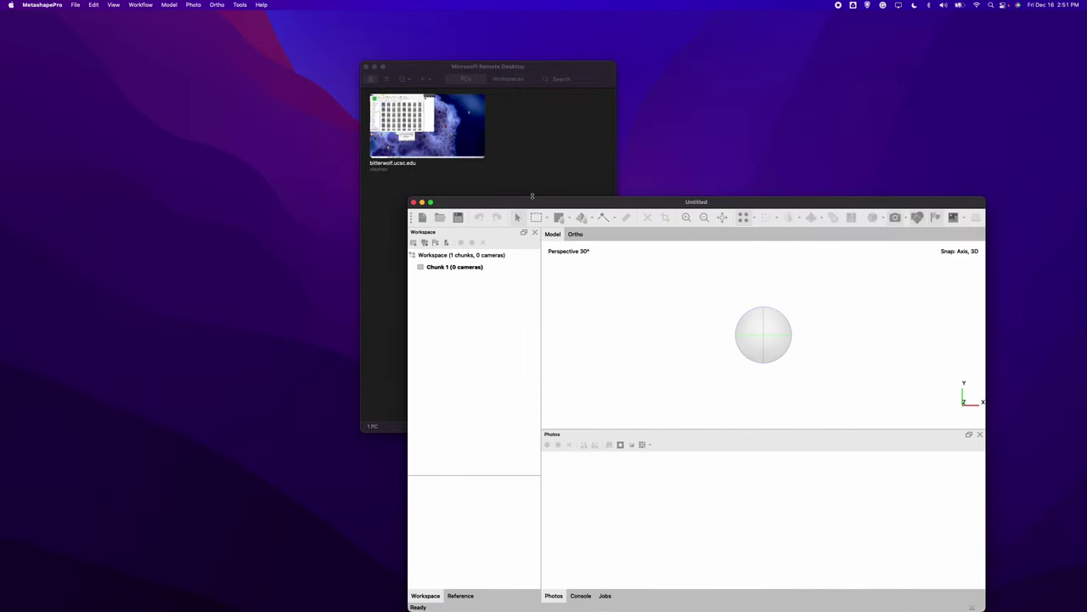
drag(590, 202, 488, 83)
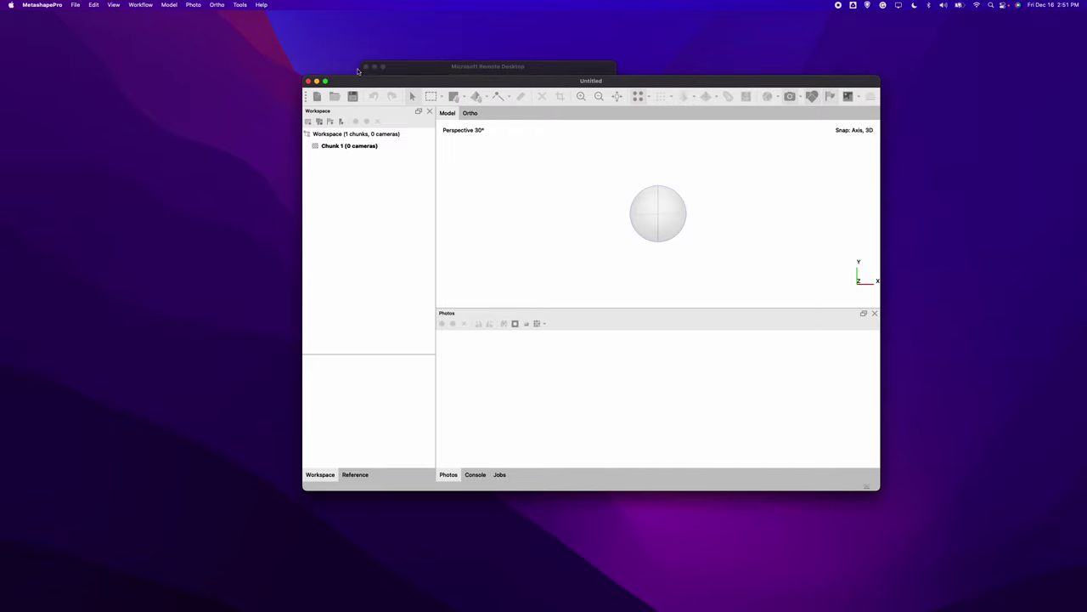
click(51, 6)
click(59, 92)
key(ctrl+Right)
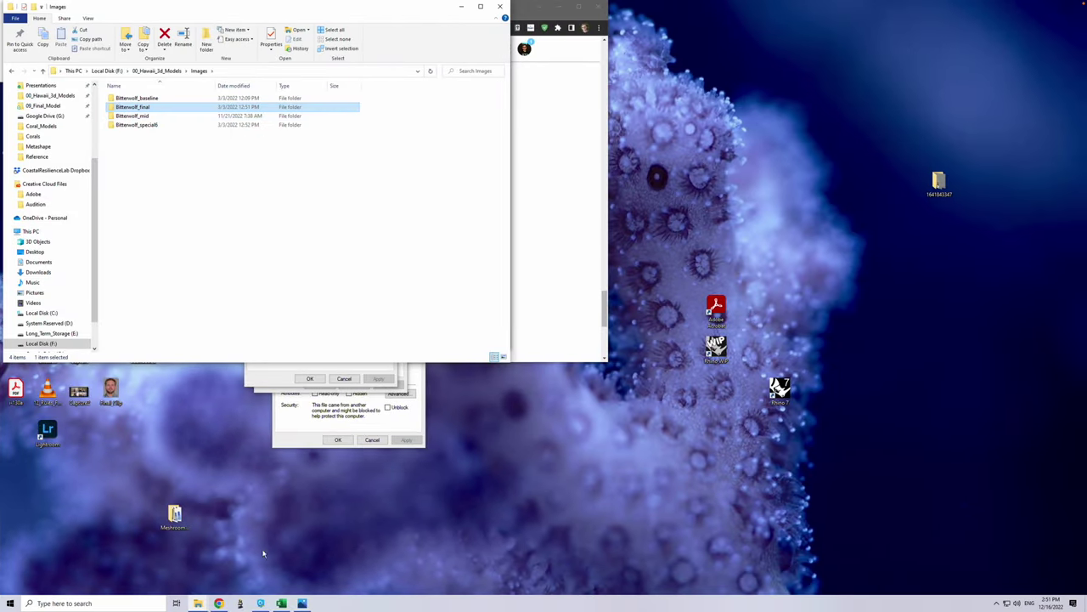
Launch Agisoft Metashape Professional (64 bit) on the remote Windows desktop
click(67, 604)
text(metash)
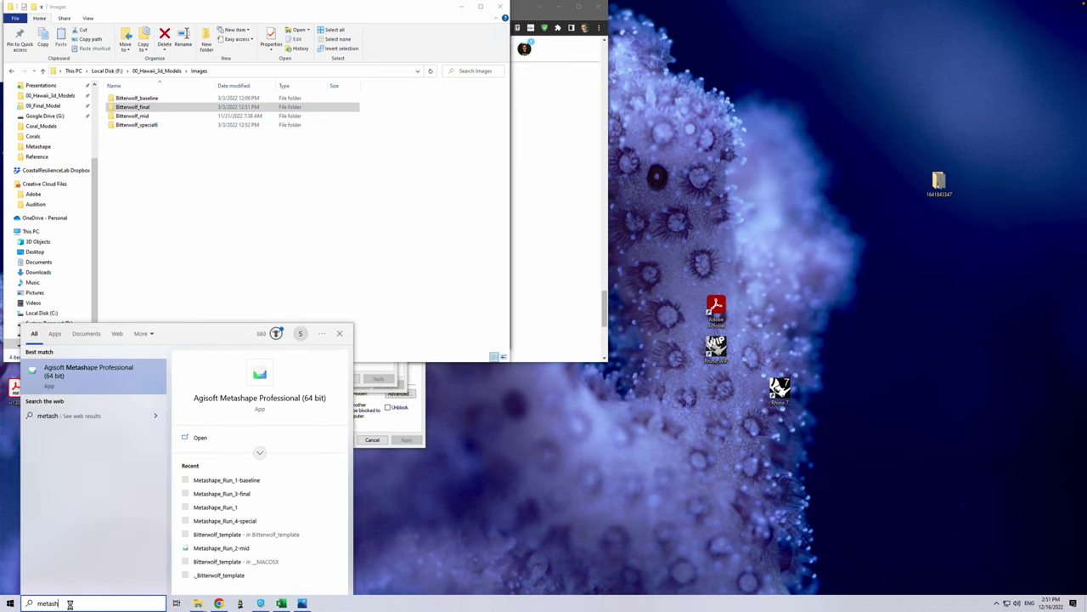
key(Return)
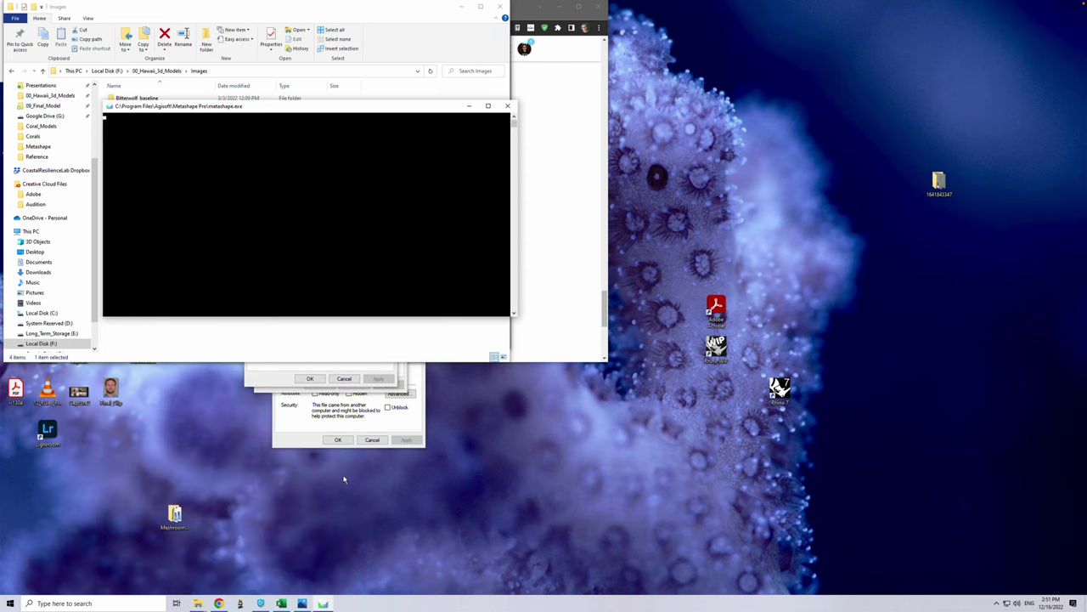
Close the remaining image properties windows
click(372, 439)
click(381, 372)
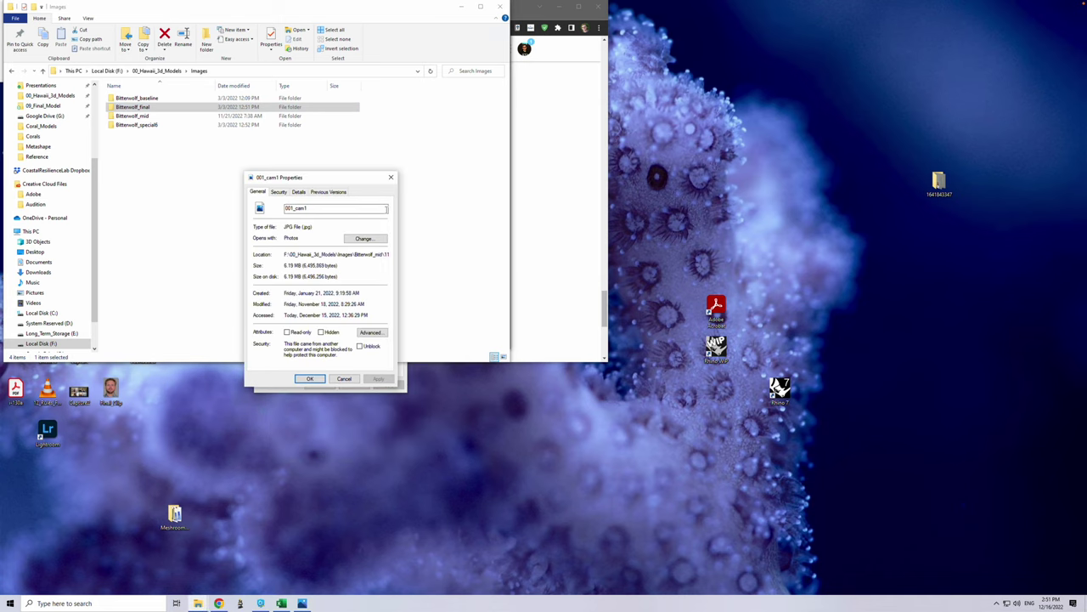
click(394, 176)
click(384, 372)
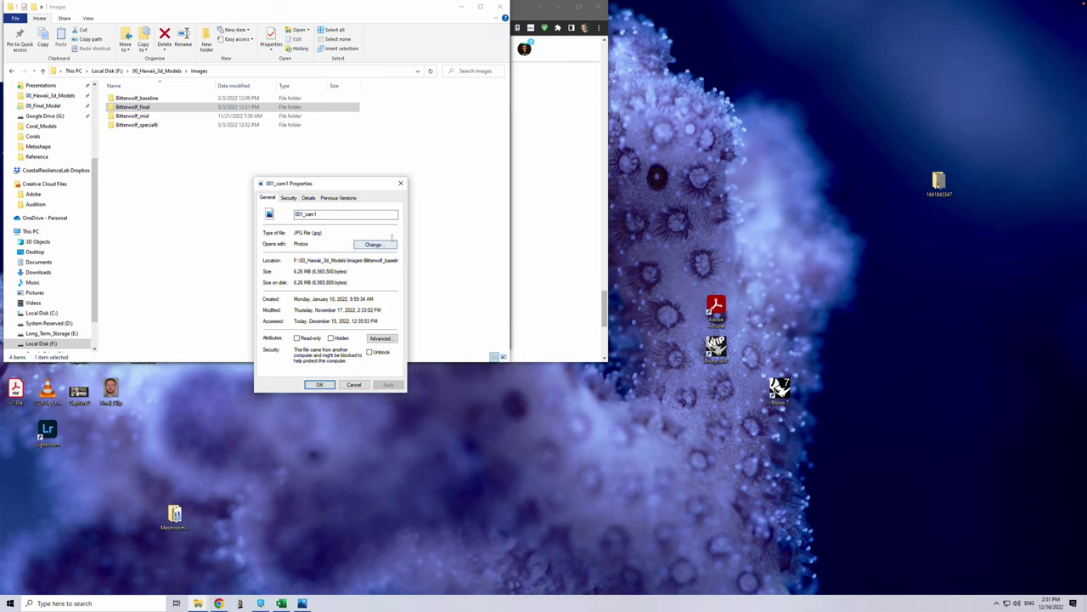
click(402, 179)
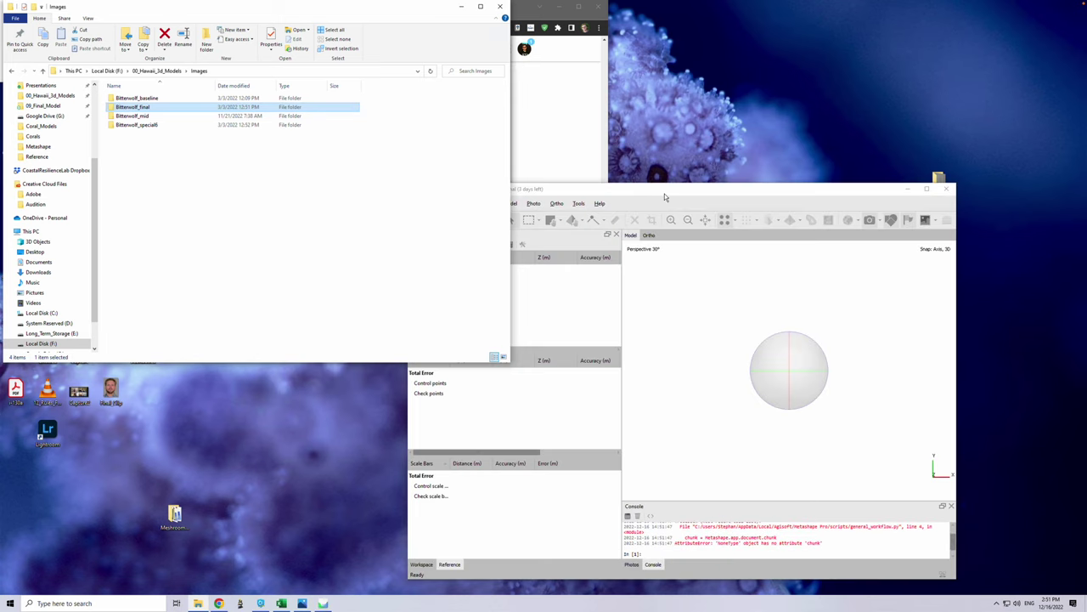
Maximize Metashape and open the recent project Metashape_Run_1-baseline.psx
double_click(665, 191)
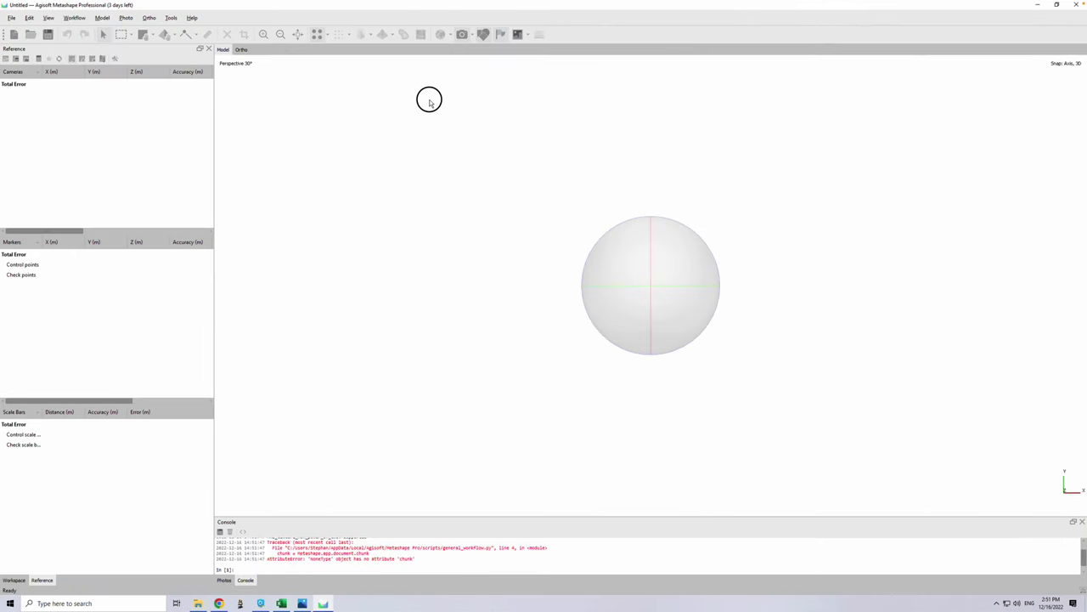
click(11, 17)
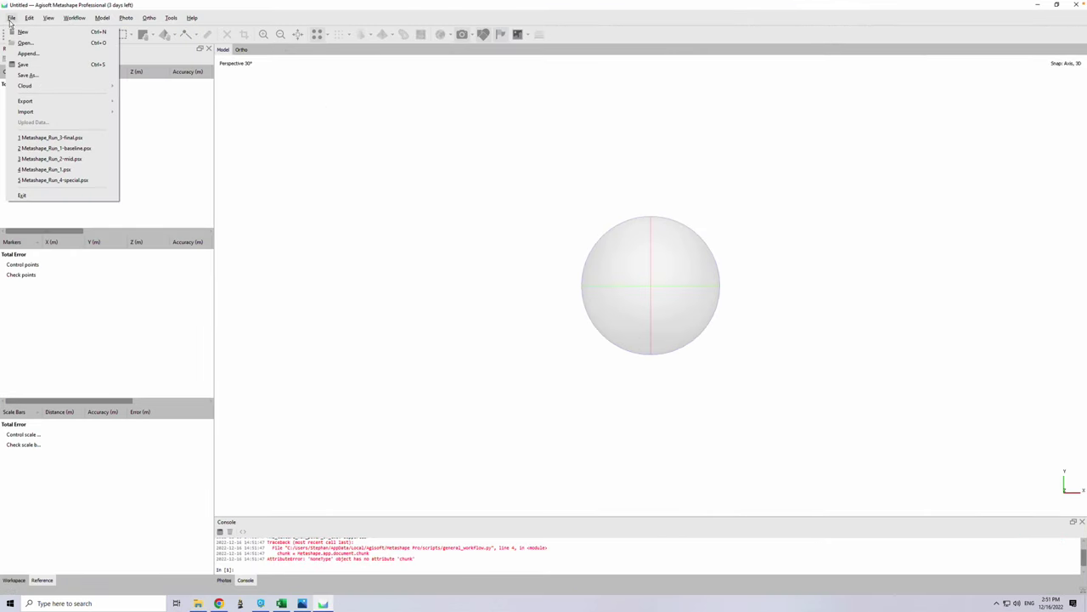
click(91, 148)
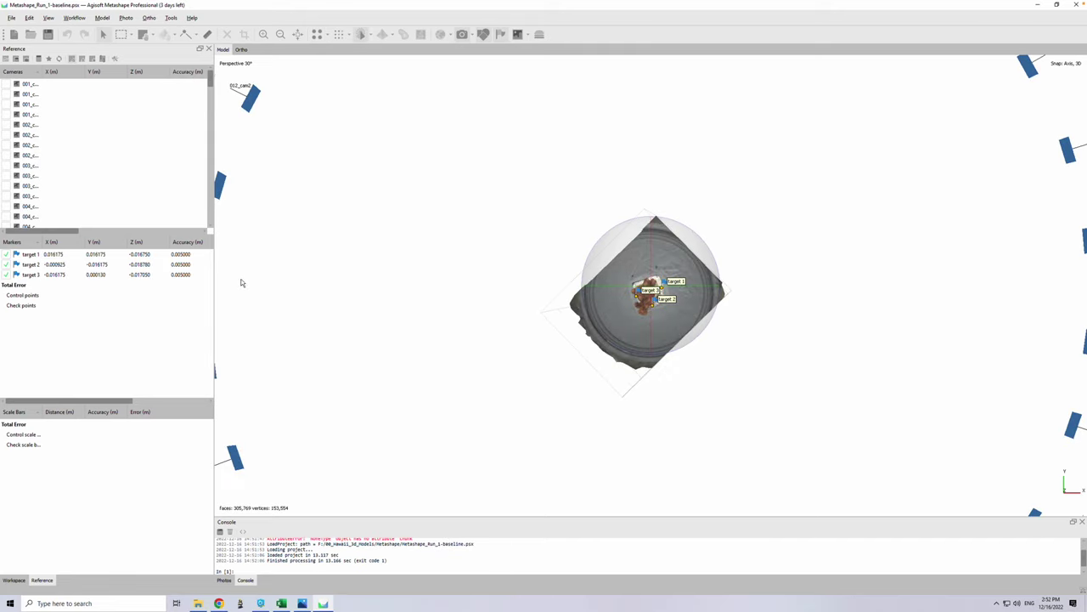
Expand chunk 111's camera list in the workspace and show its photo thumbnails in an enlarged Photos pane
click(22, 582)
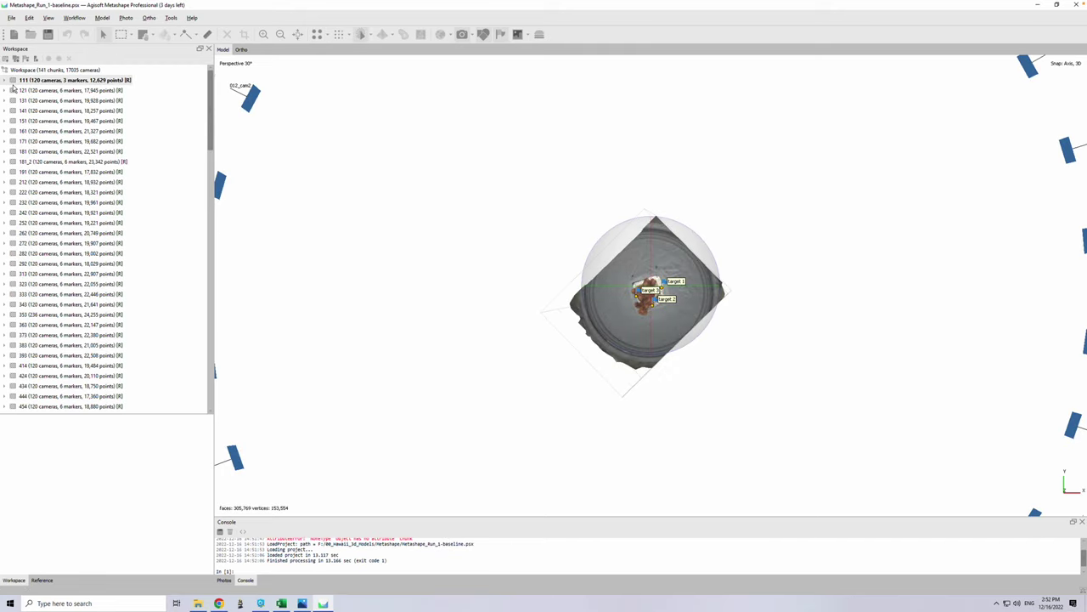
click(4, 80)
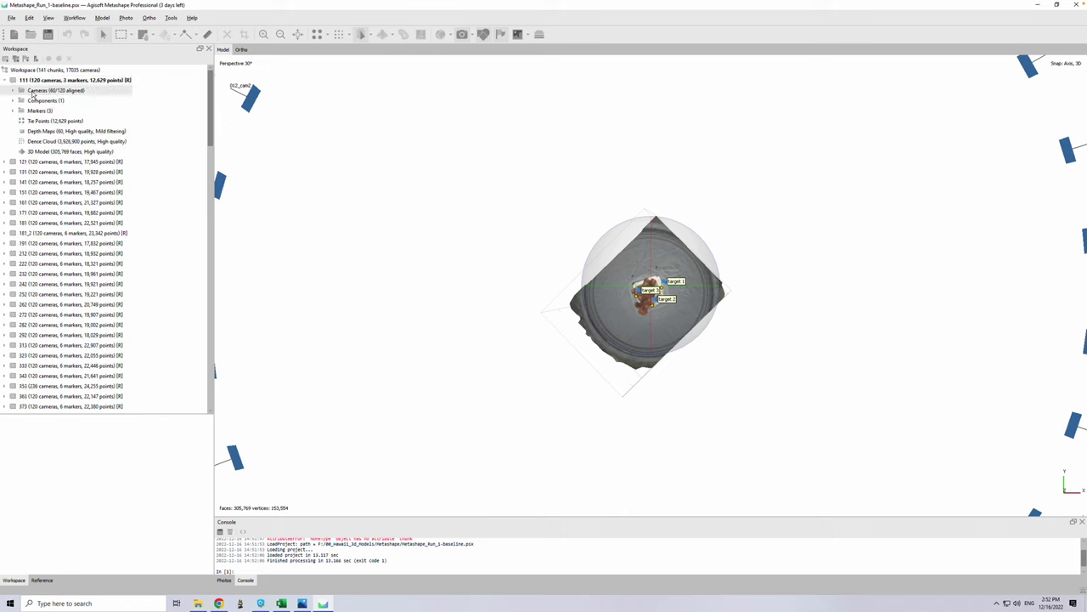
click(13, 91)
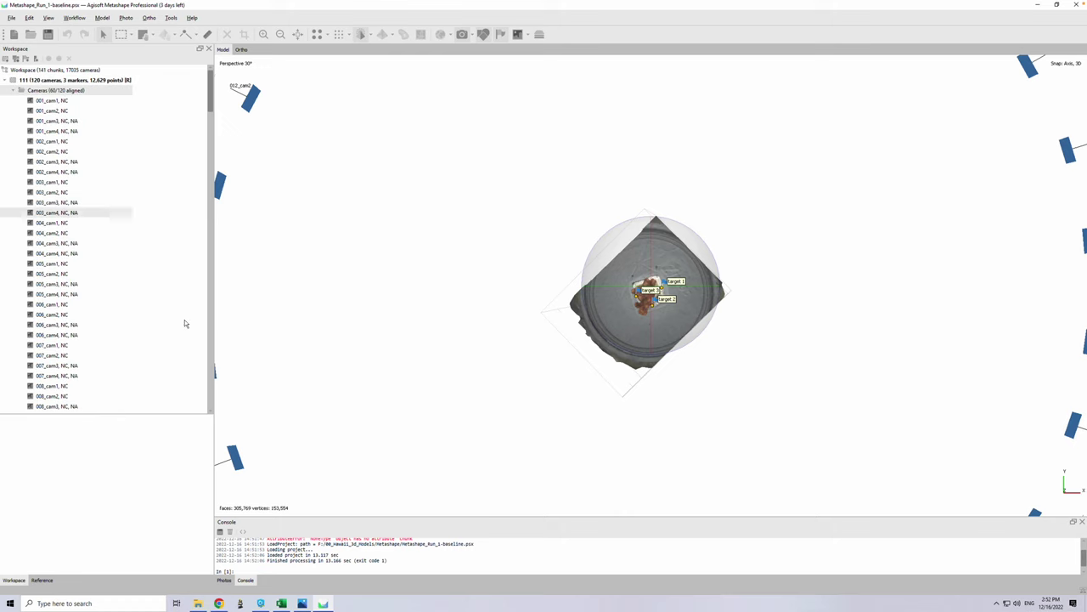
click(223, 580)
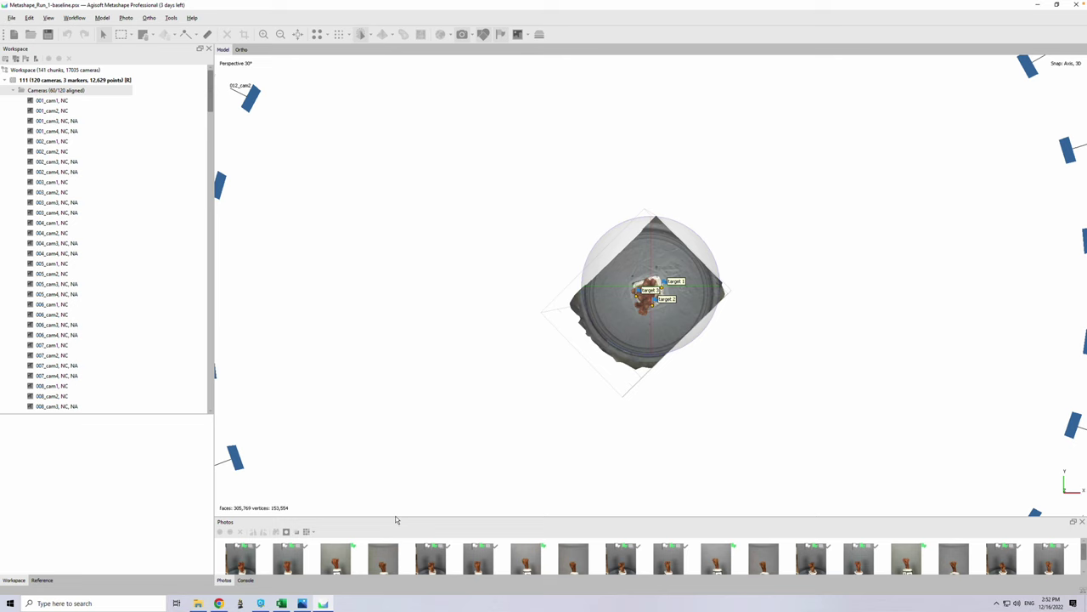
drag(394, 517, 403, 204)
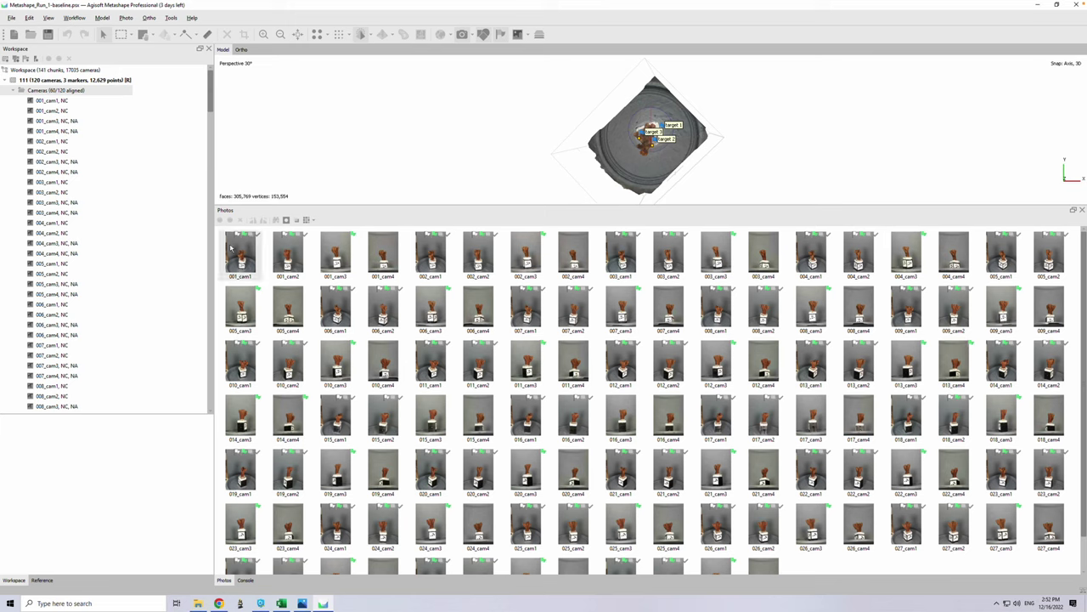
Collapse the camera list, enlarge the model view and examine chunk 111's coral model from the side
click(13, 90)
drag(513, 205, 538, 420)
scroll(739, 282, up, 5)
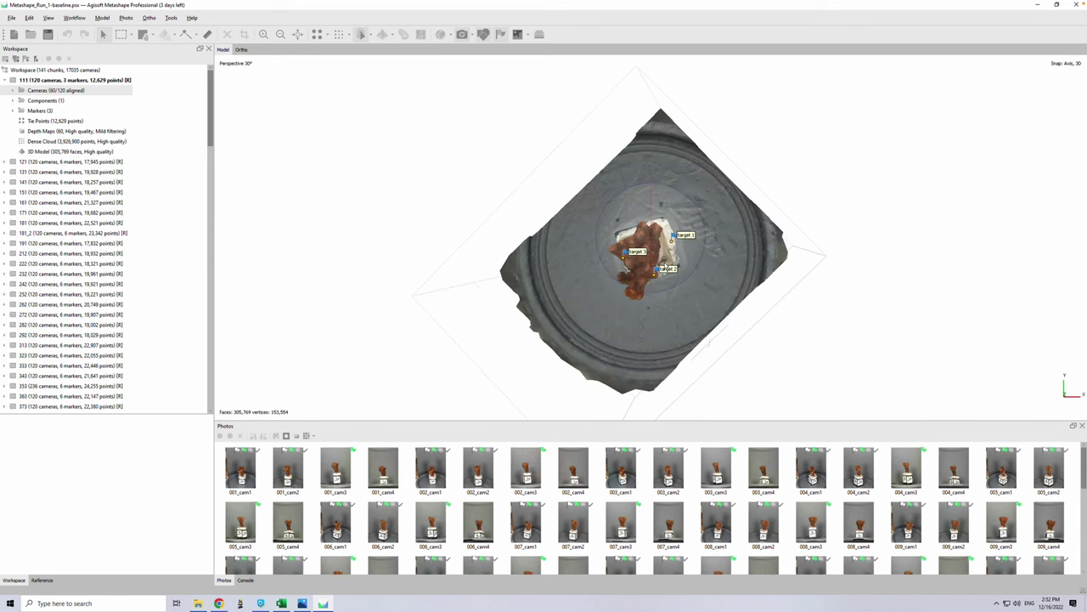
mouse_move(696, 246)
mouse_down()
mouse_move(631, 267)
mouse_move(636, 254)
mouse_move(670, 274)
mouse_move(742, 263)
mouse_move(782, 241)
mouse_up()
drag(725, 335, 695, 421)
drag(556, 404, 552, 370)
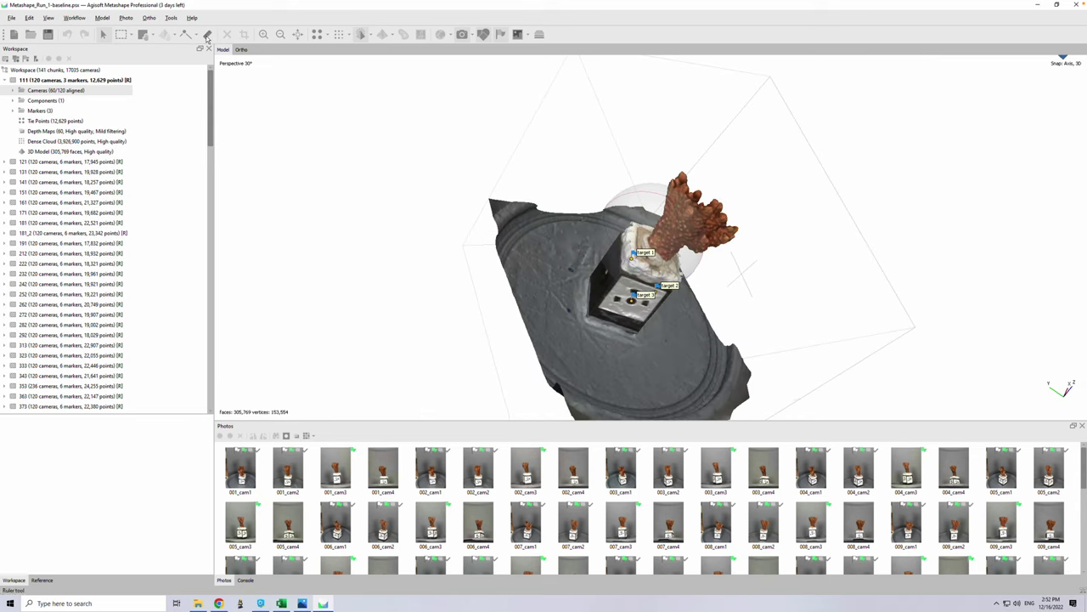
Reset the view, then inspect the target markers on the coral's base block and their reference coordinates
click(297, 34)
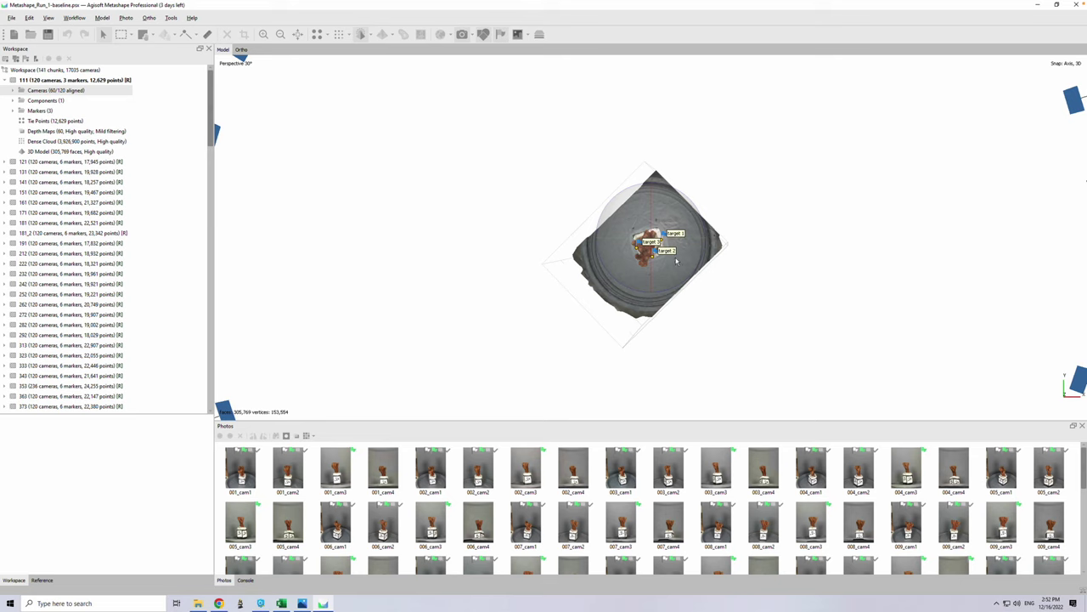
drag(675, 260, 647, 252)
scroll(643, 244, up, 10)
scroll(634, 248, up, 5)
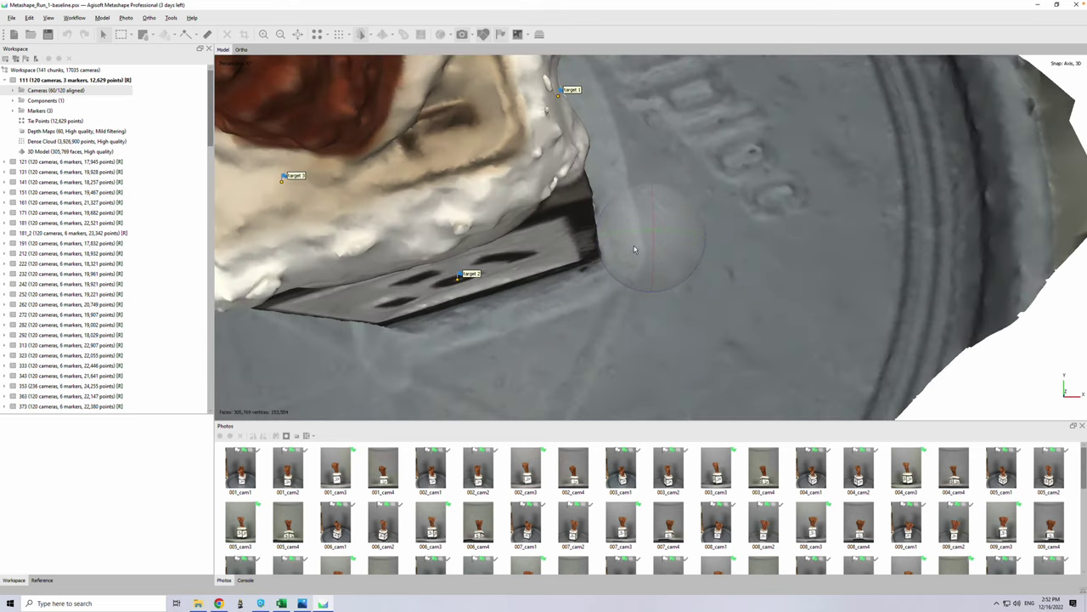
drag(664, 261, 641, 210)
scroll(641, 212, down, 6)
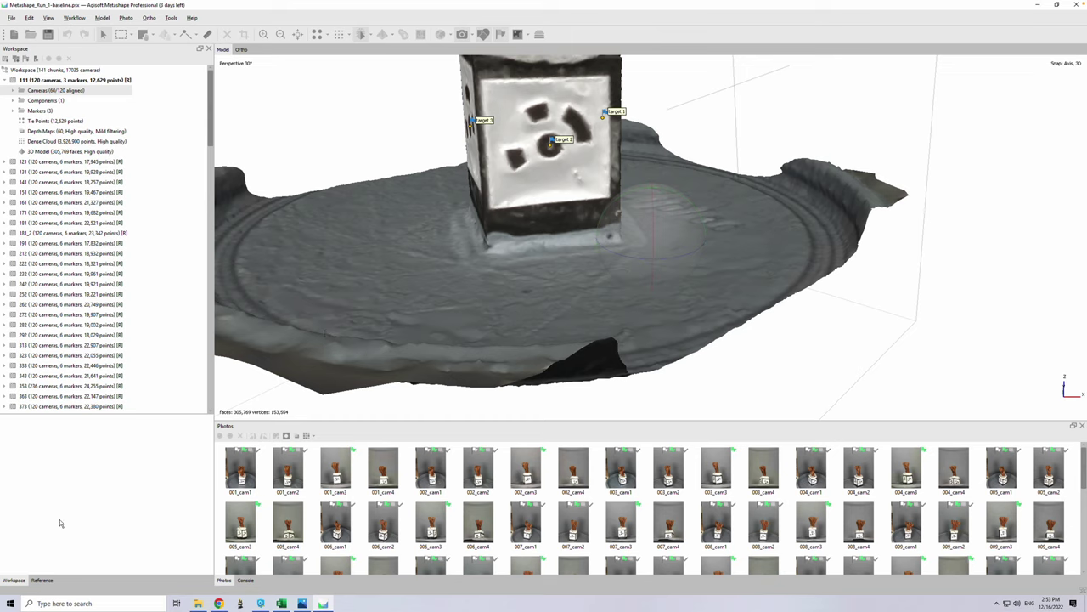
click(41, 580)
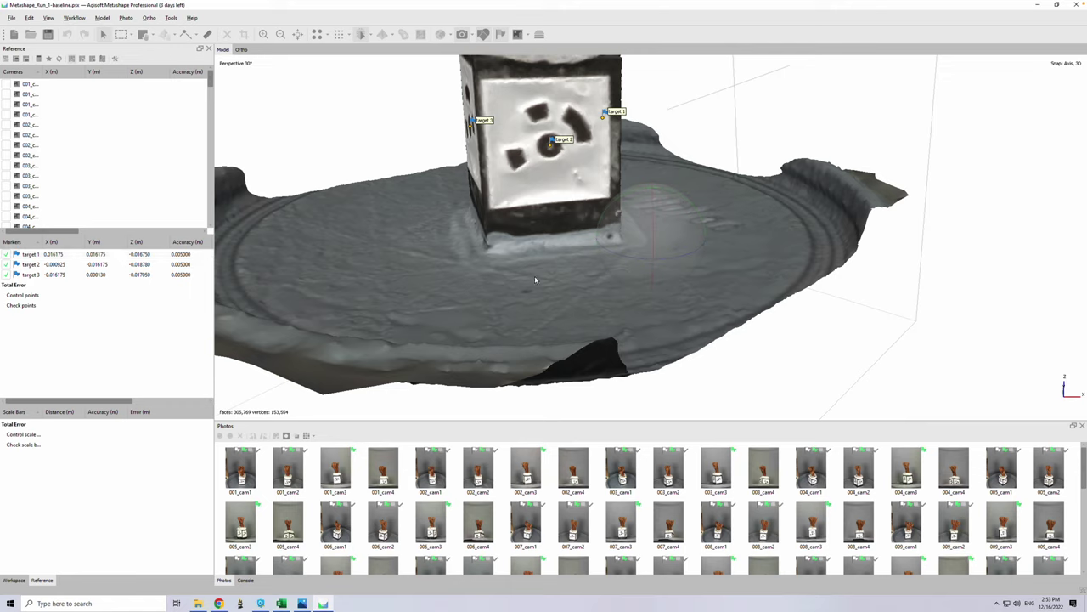
click(14, 580)
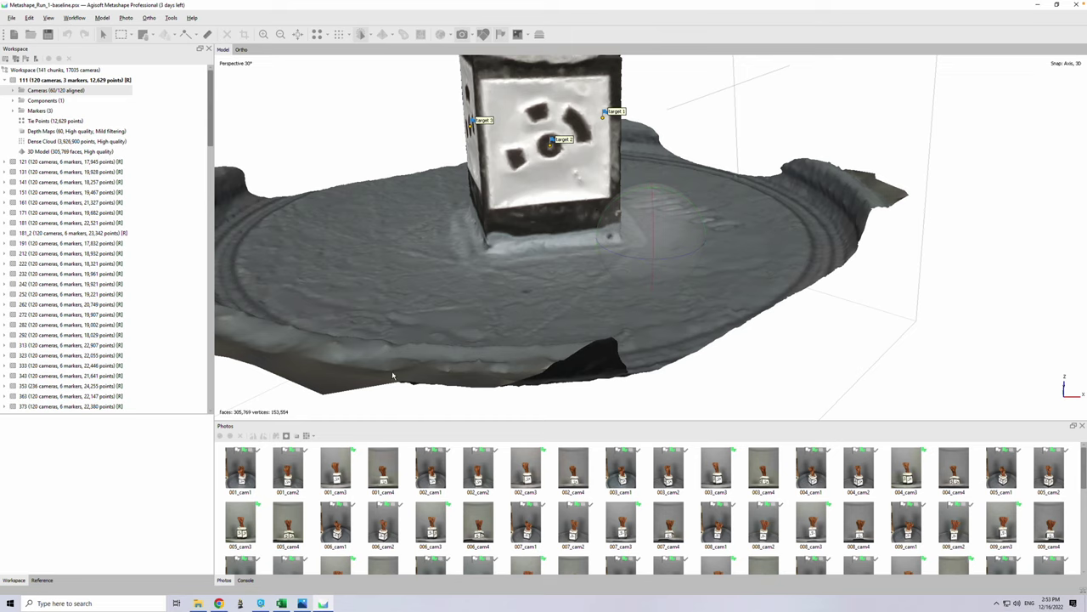
Load the Baseline_Batch job file into Batch Process, review its processing jobs and close the dialog without running them
click(66, 18)
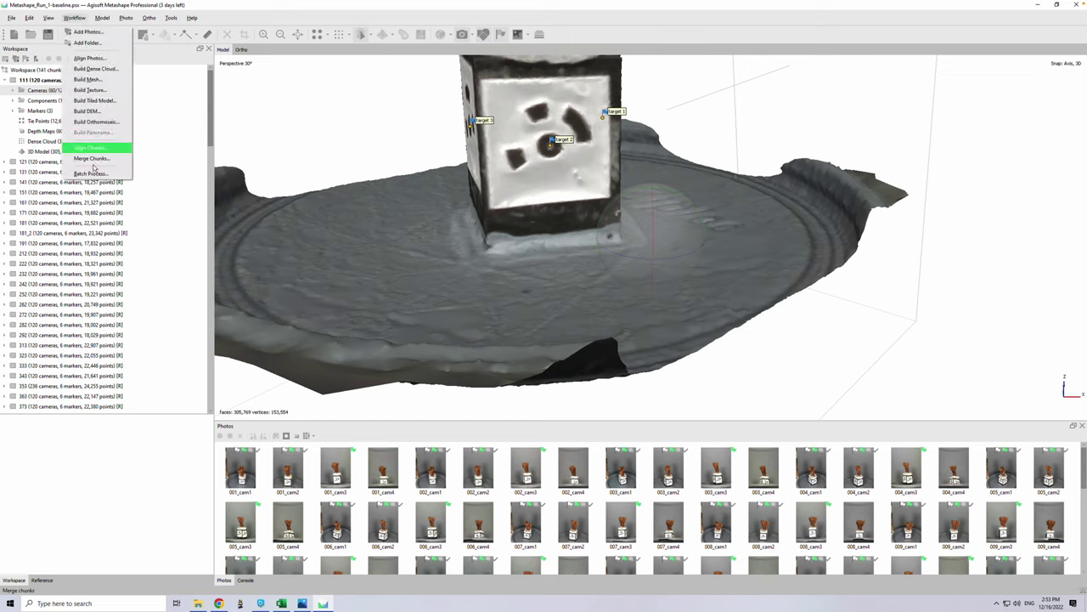
click(95, 175)
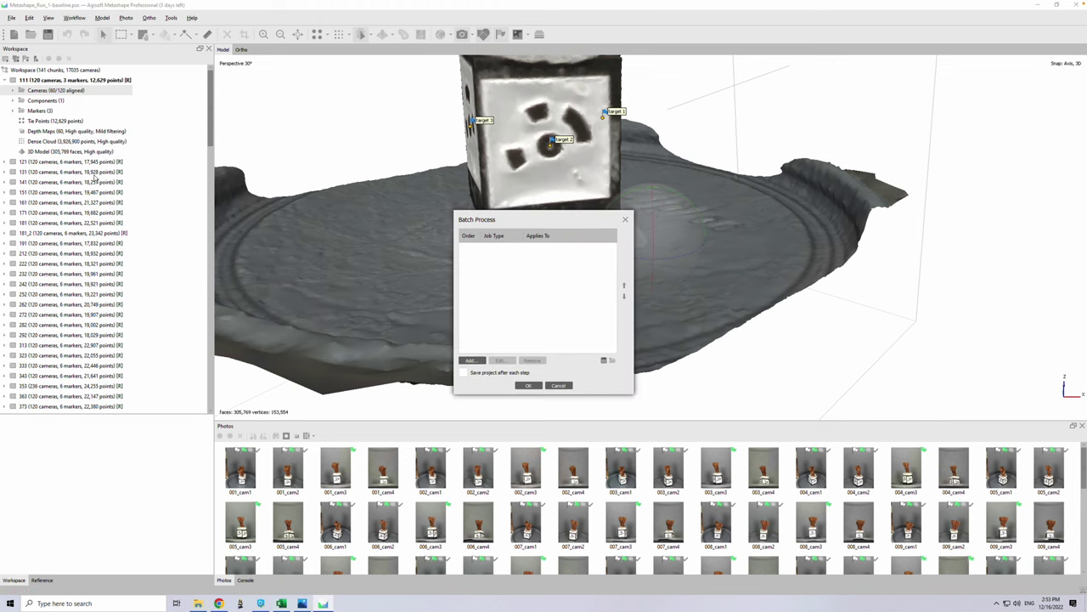
click(603, 361)
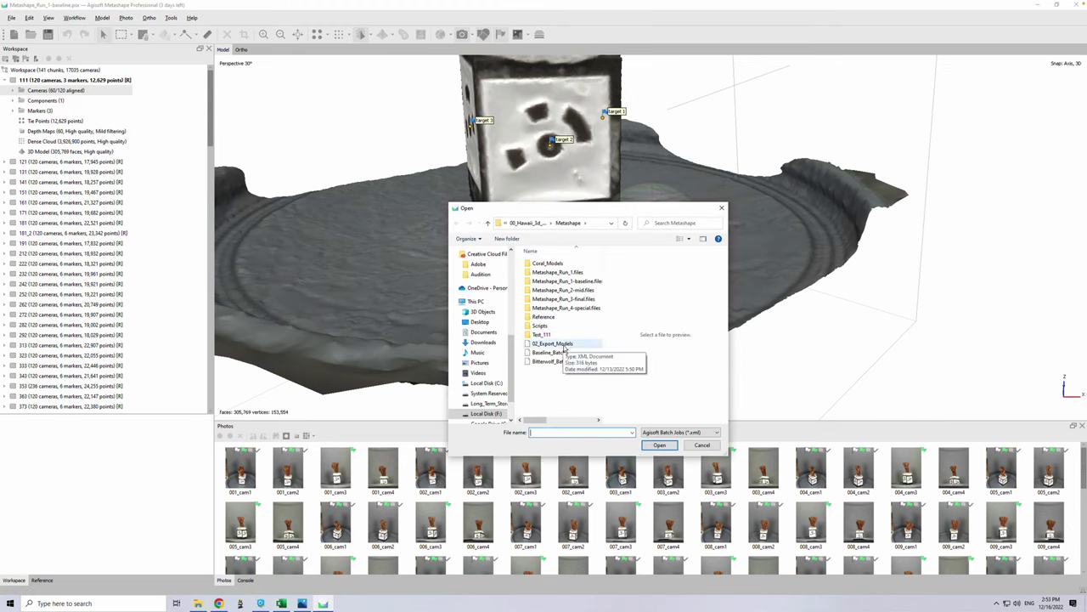
click(562, 353)
click(659, 444)
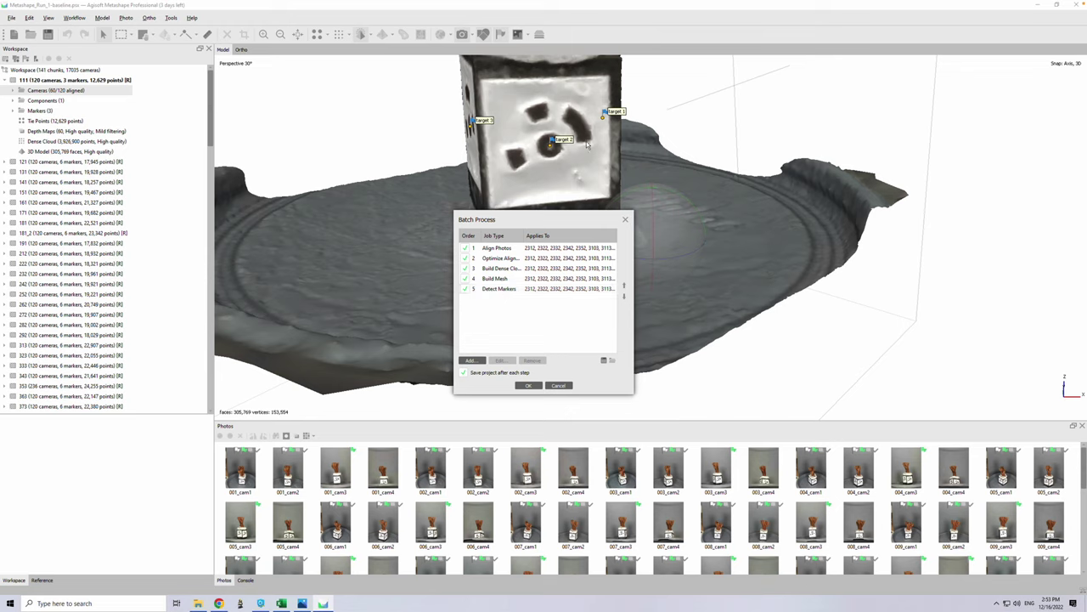
click(560, 387)
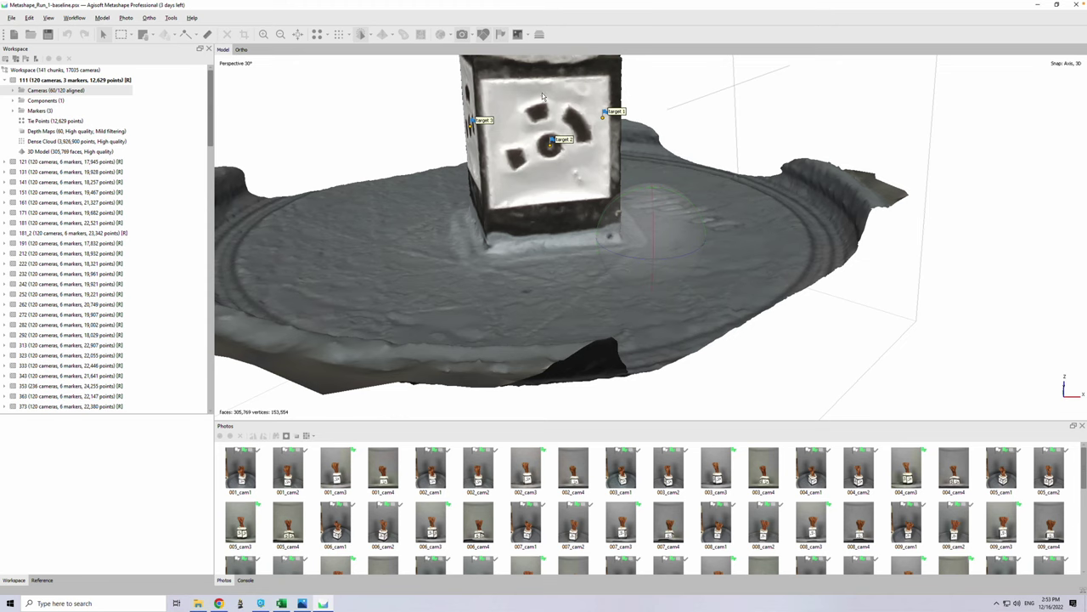
drag(535, 99, 544, 117)
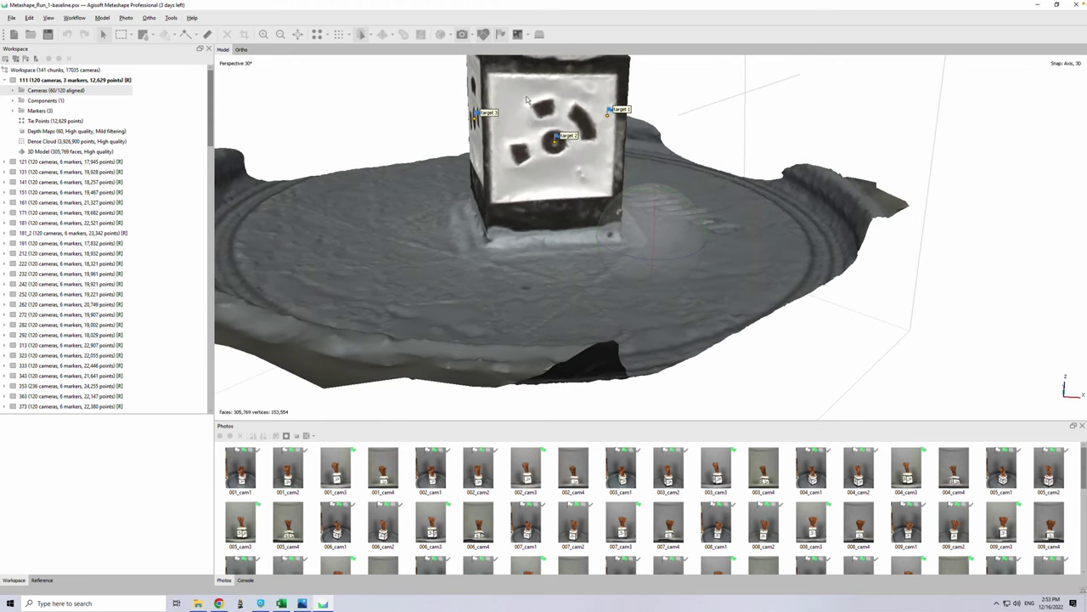
Switch to File Explorer and browse the exported coral models in the Metashape project's Coral_Models folder
click(1037, 5)
click(161, 71)
double_click(160, 107)
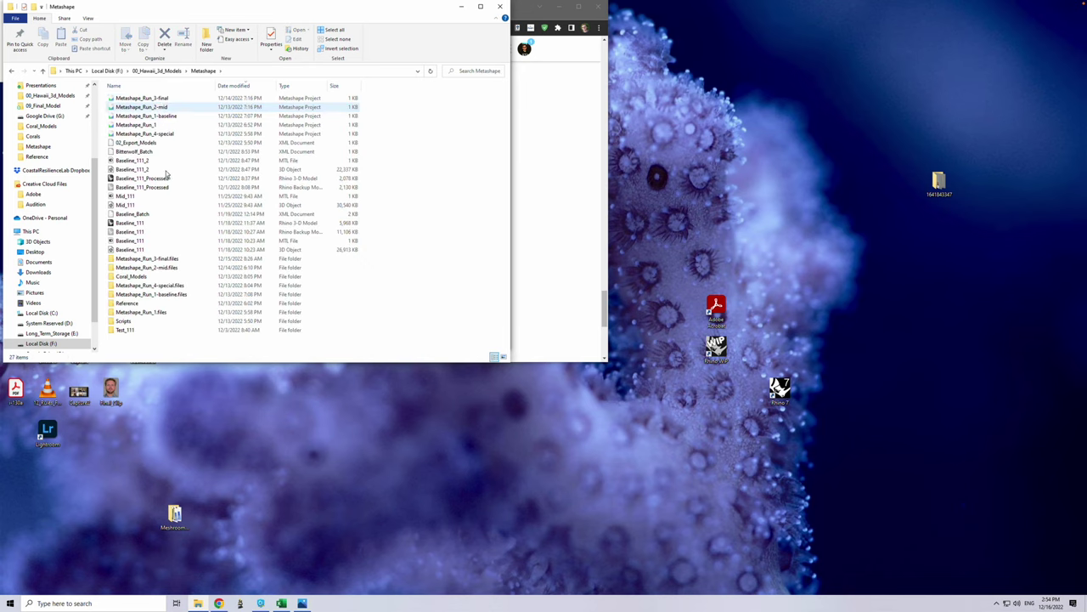
double_click(164, 276)
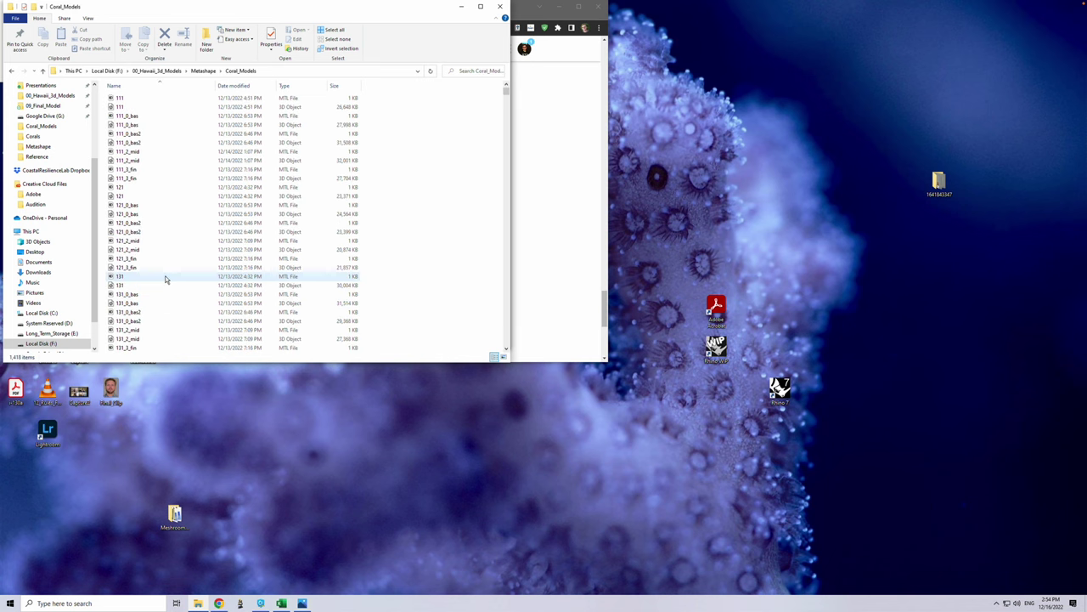
scroll(161, 136, down, 15)
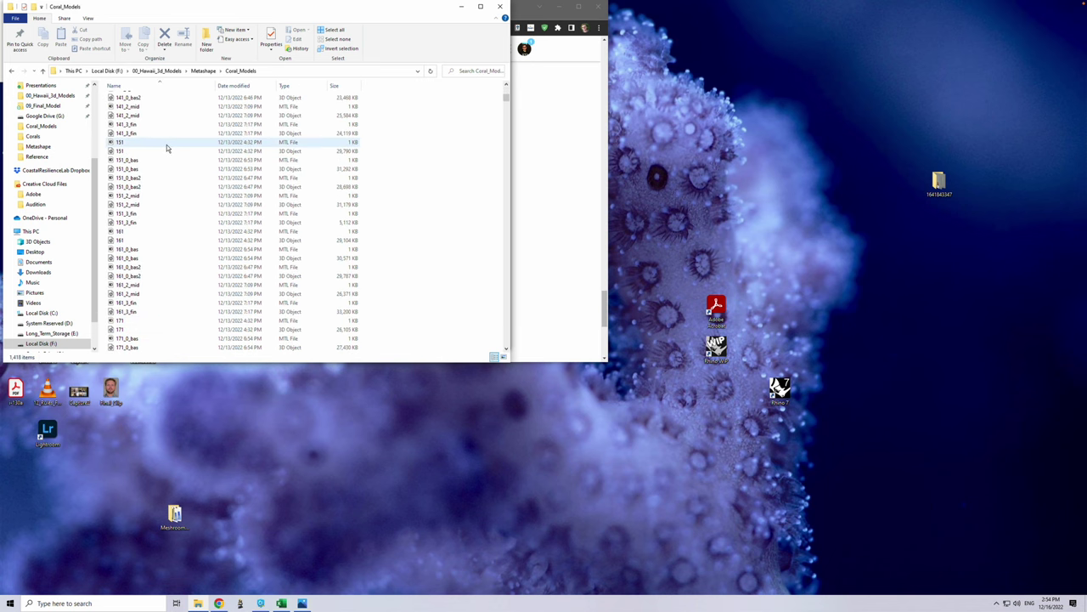
scroll(166, 153, up, 12)
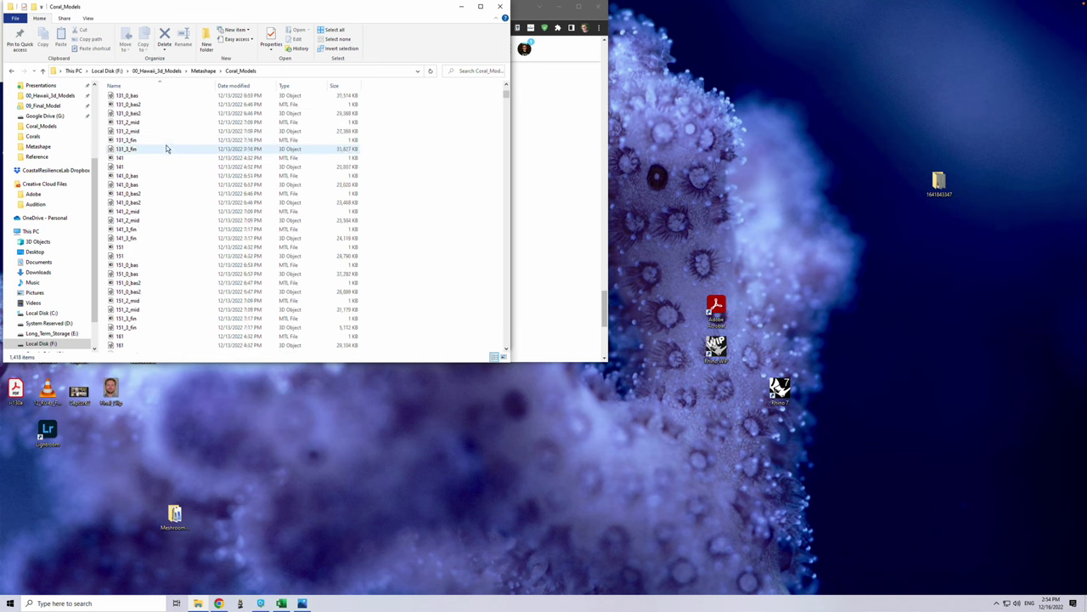
scroll(164, 159, up, 5)
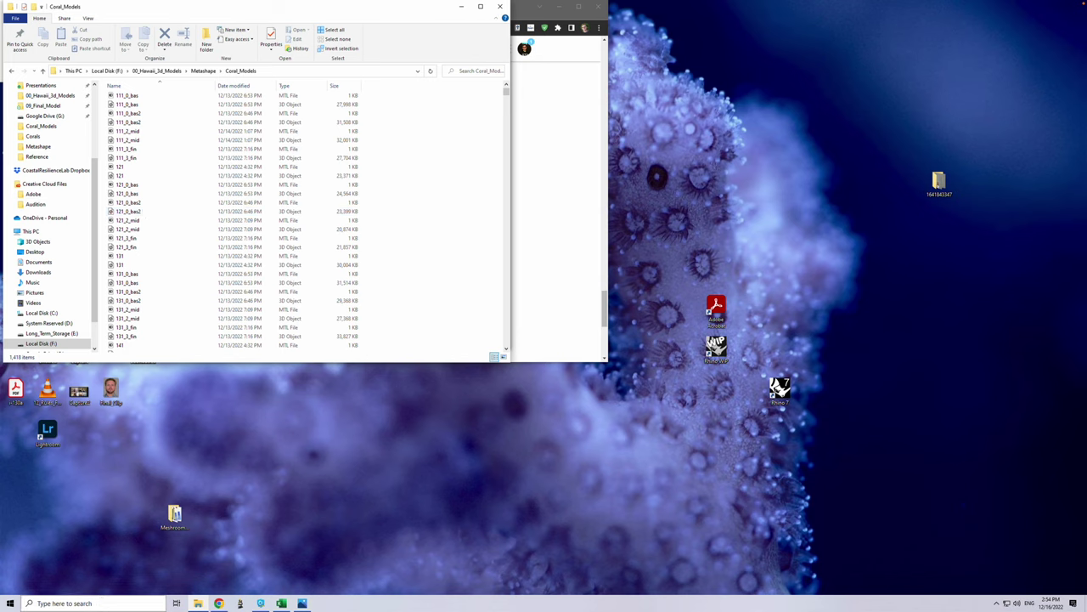
Launch Rhino 7 and open the recent file 00_Template.3dm
click(106, 603)
text(rhino)
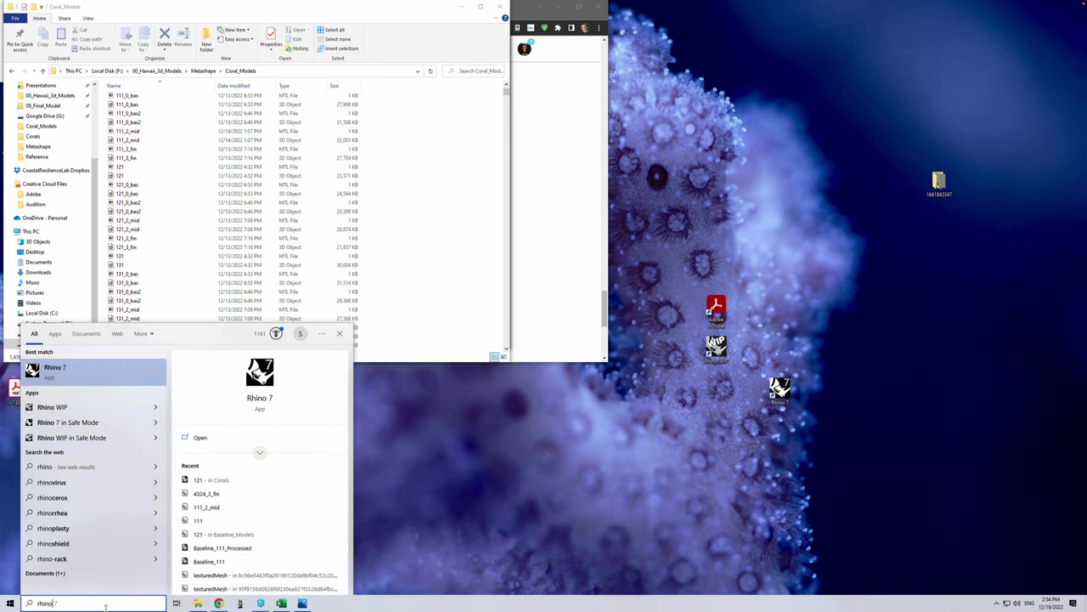
key(Return)
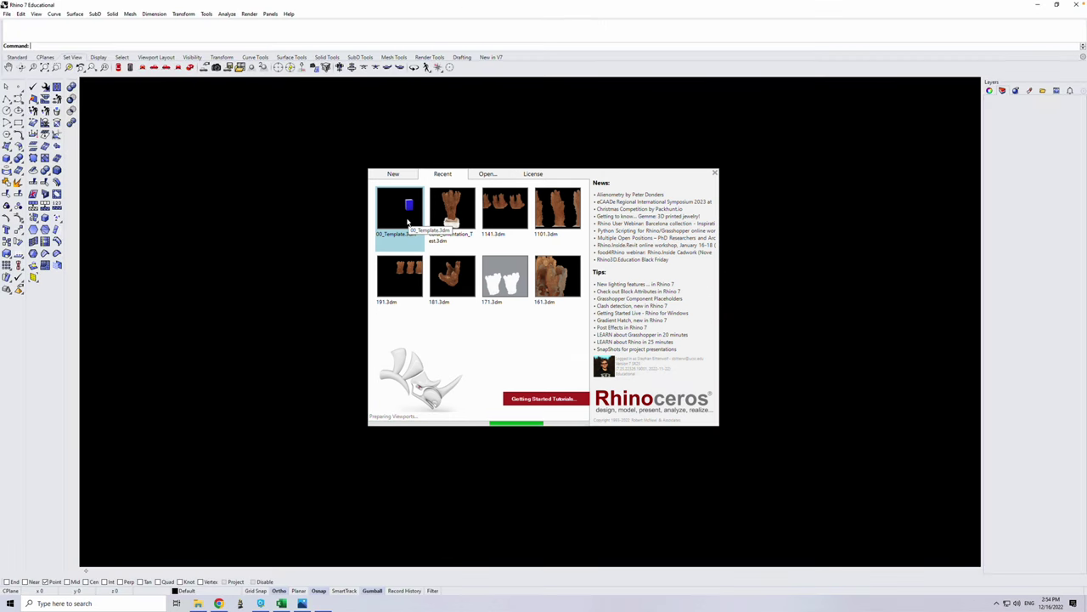
click(408, 219)
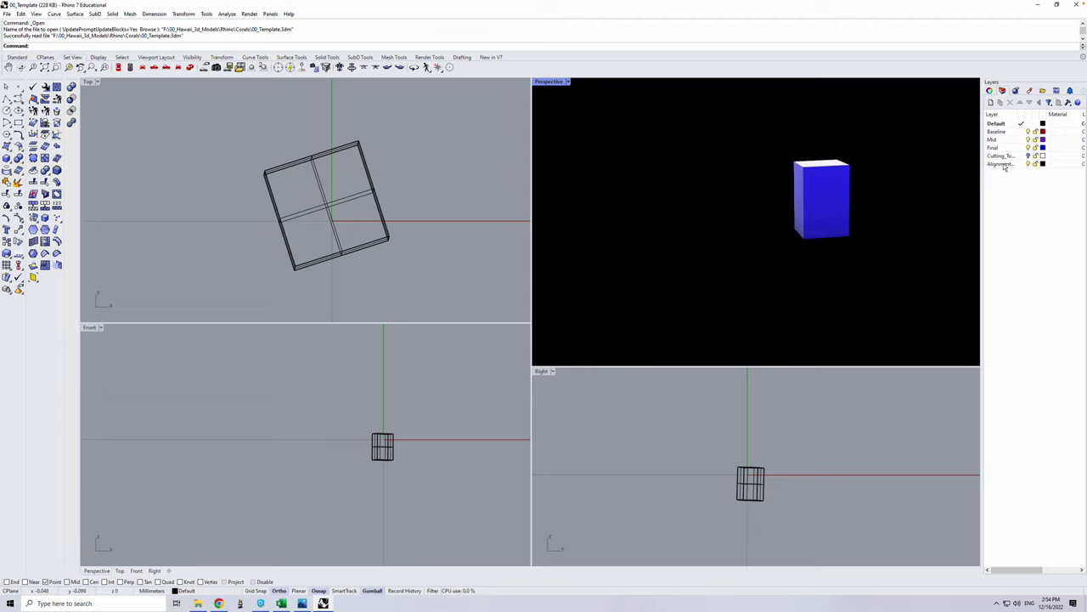
Go through the template's Baseline, Mid and Final layers and make Baseline the current layer
click(1008, 132)
click(1008, 141)
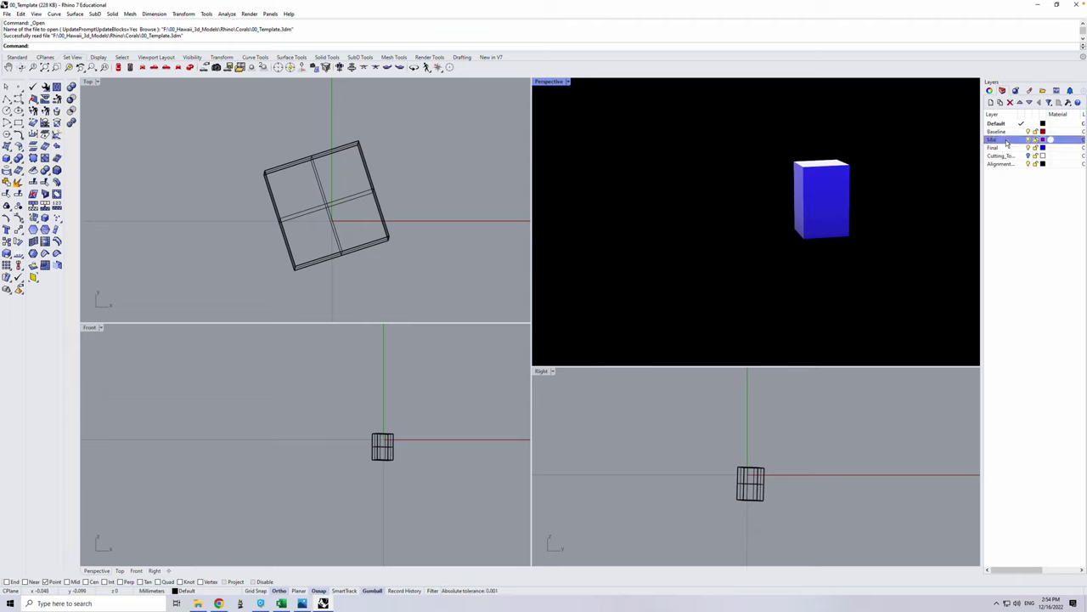
click(1007, 148)
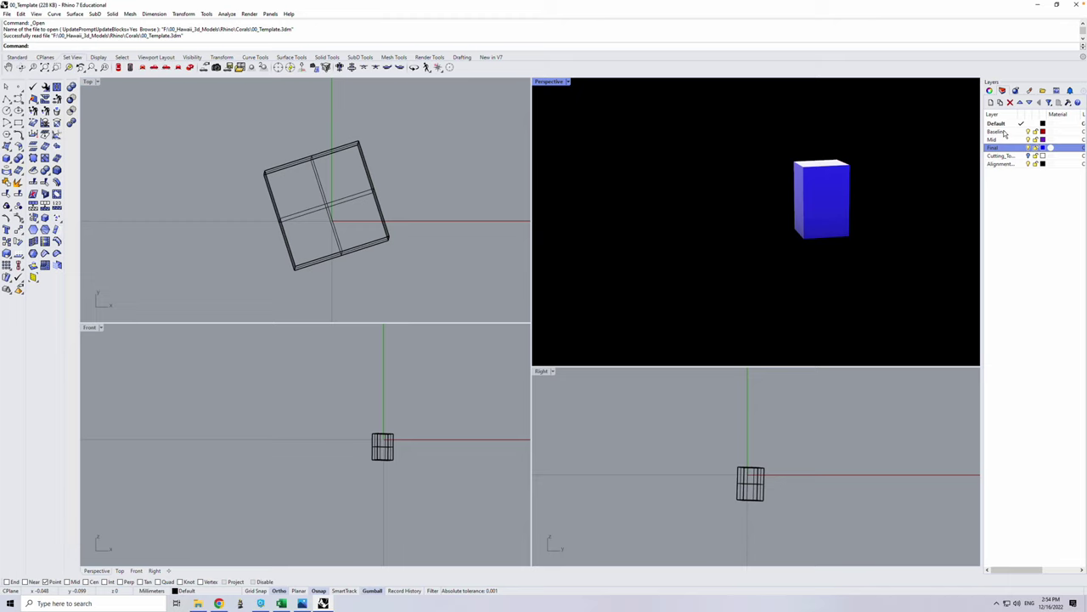
double_click(1005, 133)
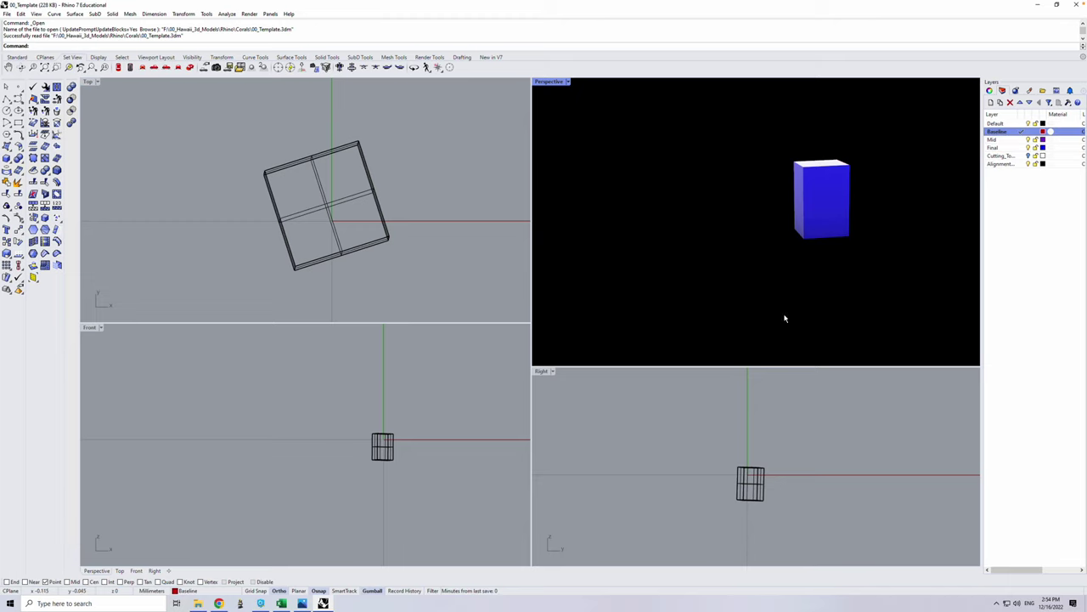
Check the Volume sheet in Excel, return to Rhino and import the model 1111_0_bas from the Coral_Models folder
click(282, 603)
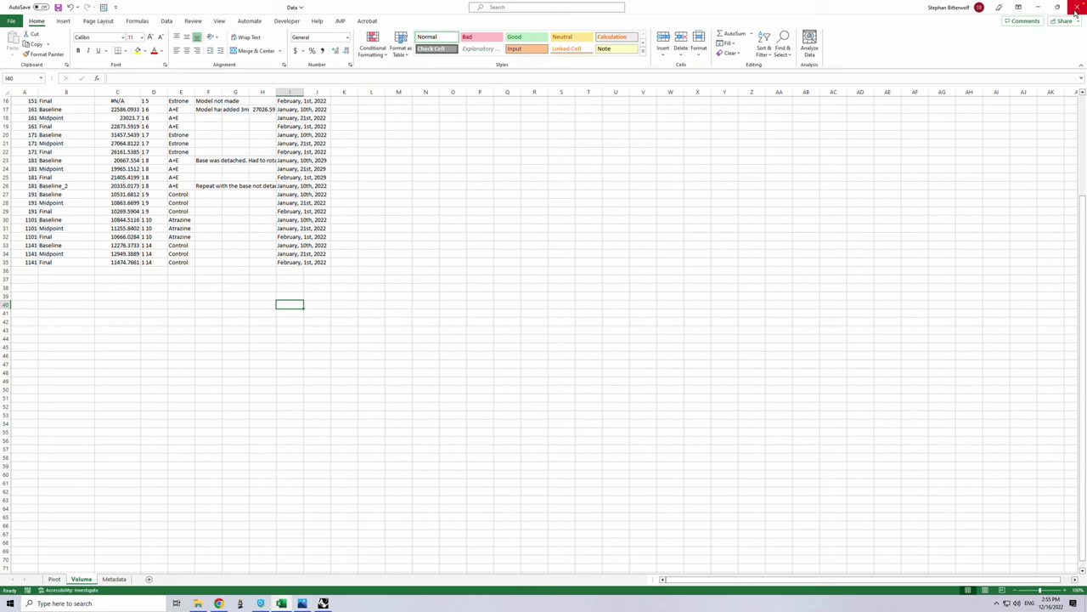
click(1037, 7)
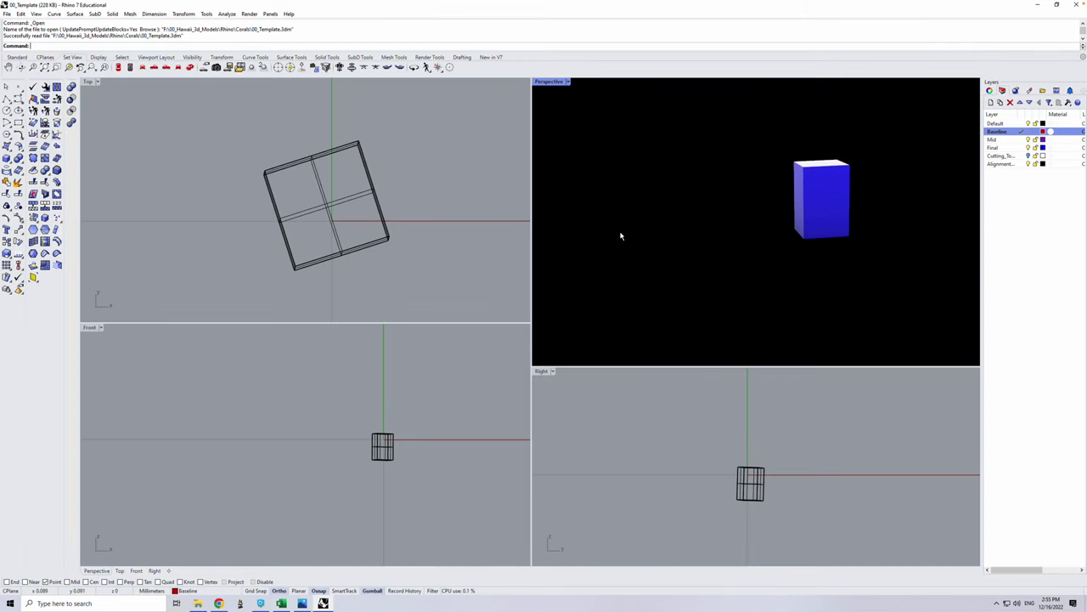
click(7, 13)
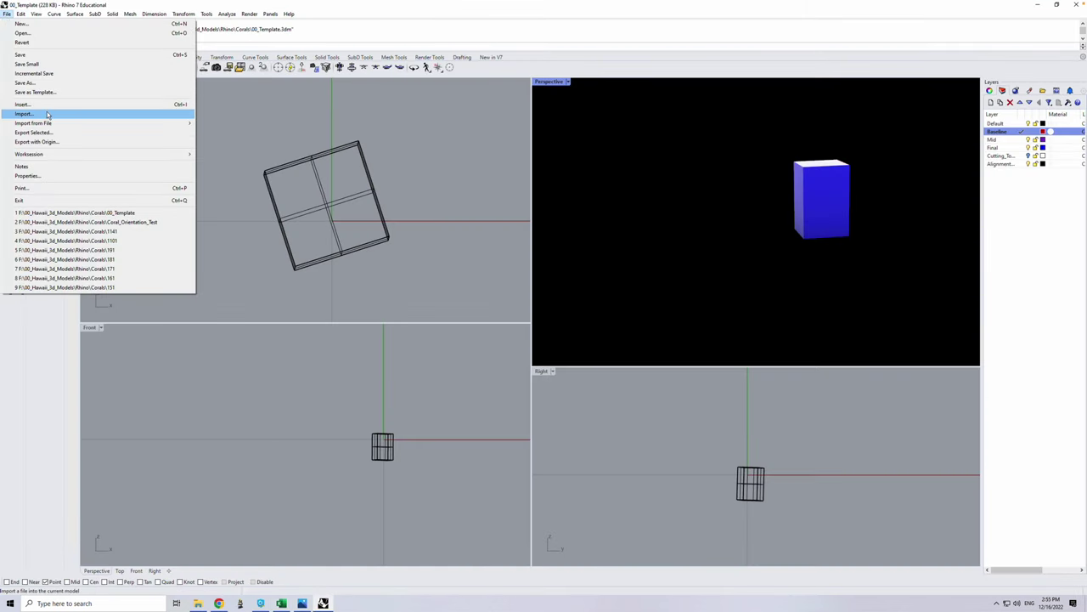
click(47, 113)
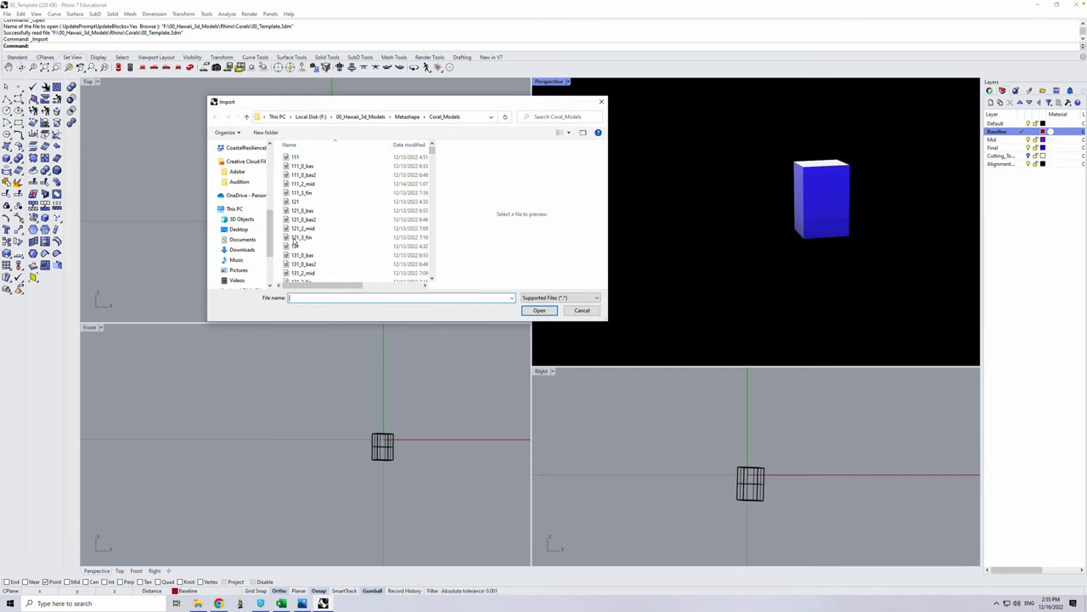
scroll(336, 218, down, 10)
scroll(336, 217, down, 10)
click(558, 118)
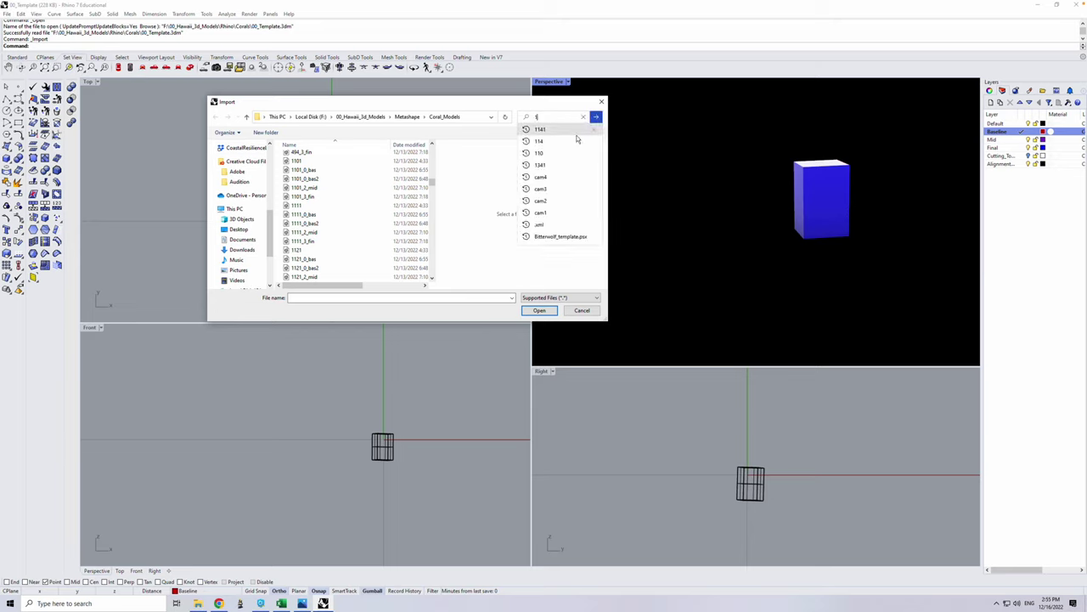
text(1111)
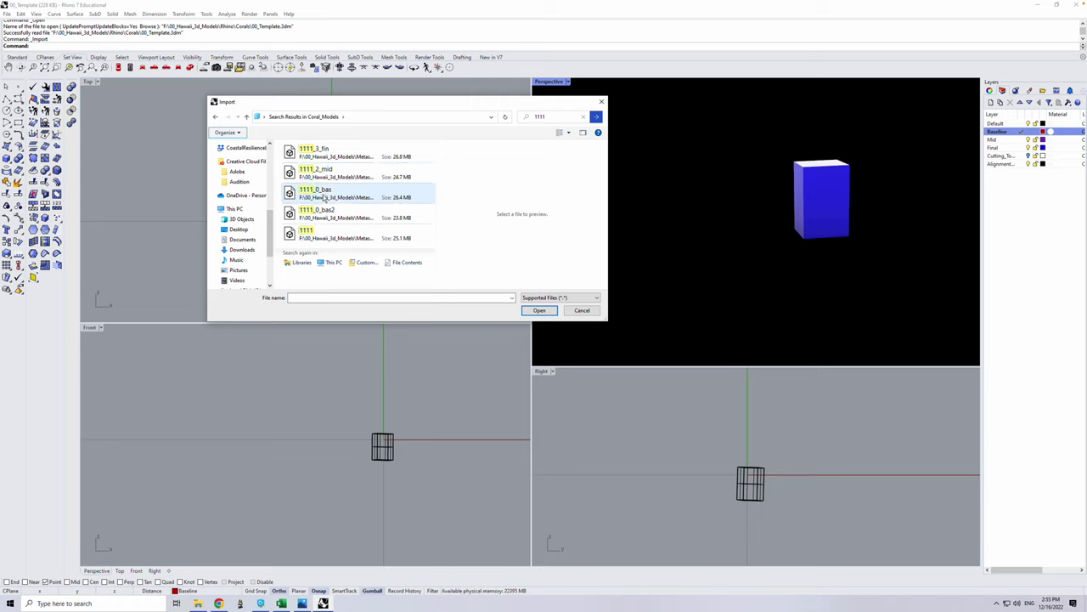
click(324, 196)
click(545, 312)
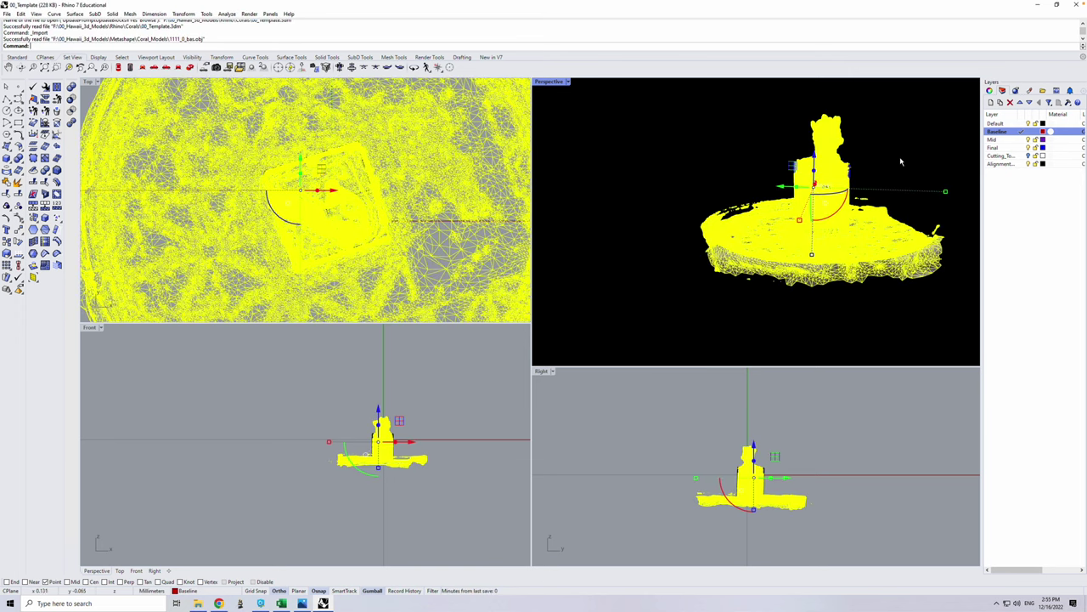
Hide and show the alignment layer to check how its block fits the imported baseline coral's base
click(1027, 166)
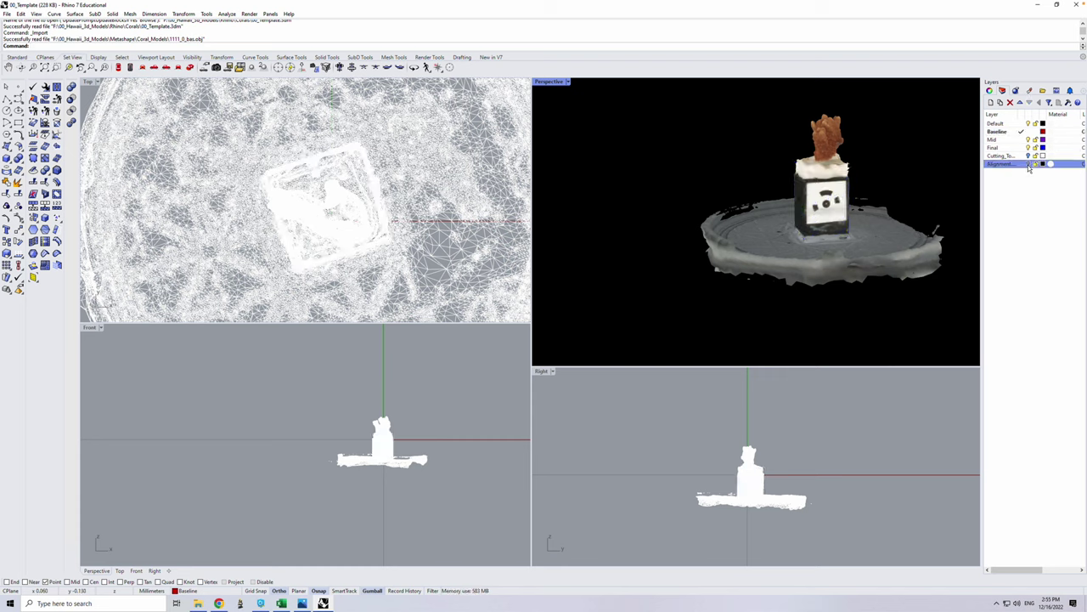
click(1028, 164)
scroll(860, 212, up, 3)
scroll(760, 226, down, 1)
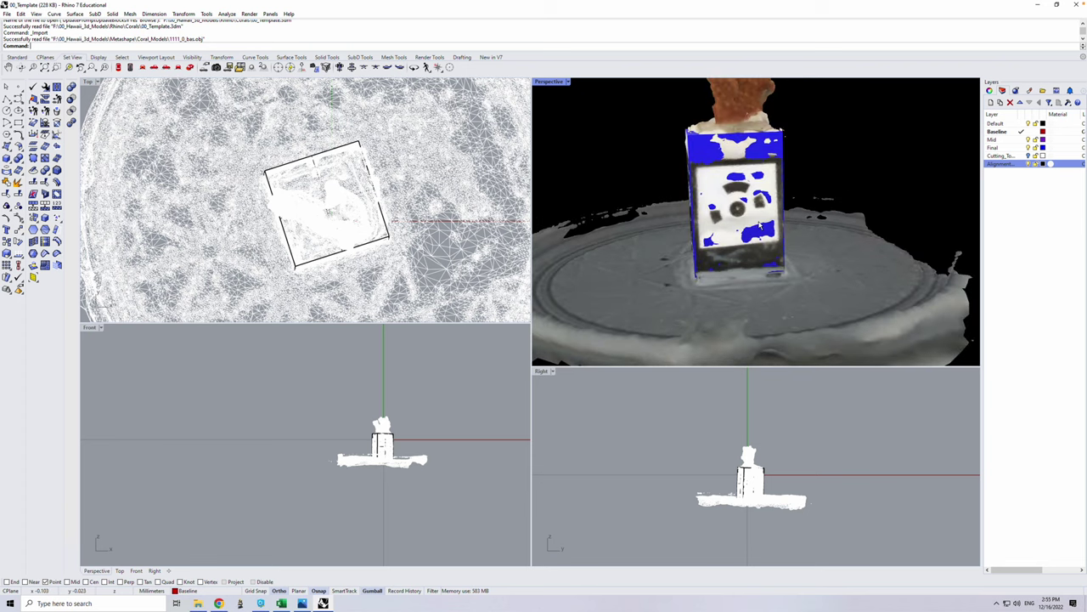
Move the baseline mesh aside to expose the alignment block, and undo the move
drag(660, 208, 867, 134)
click(646, 187)
scroll(671, 208, down, 3)
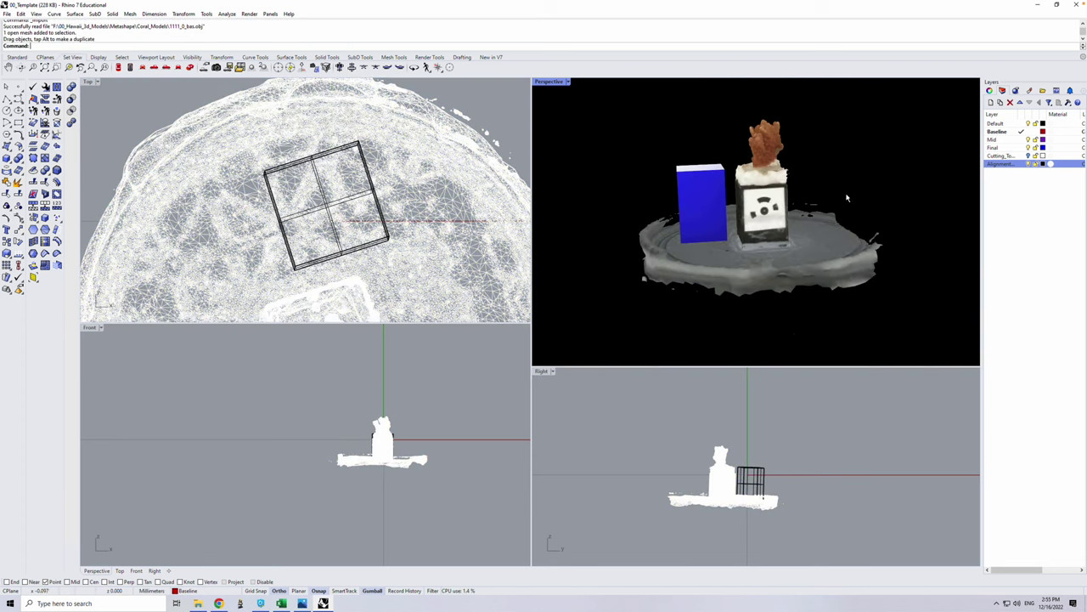
click(788, 219)
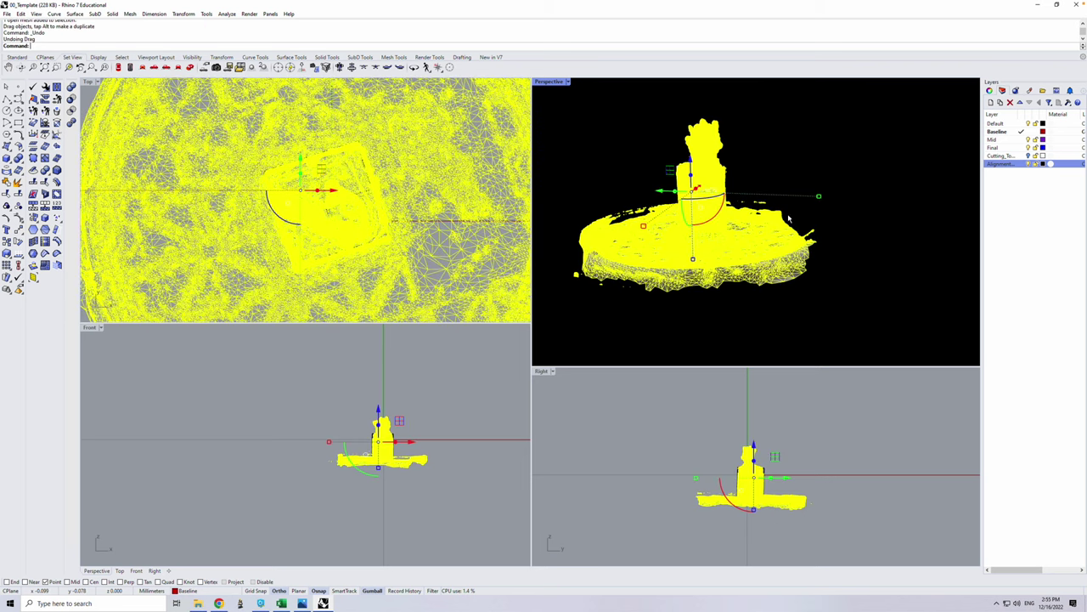
key(ctrl+z)
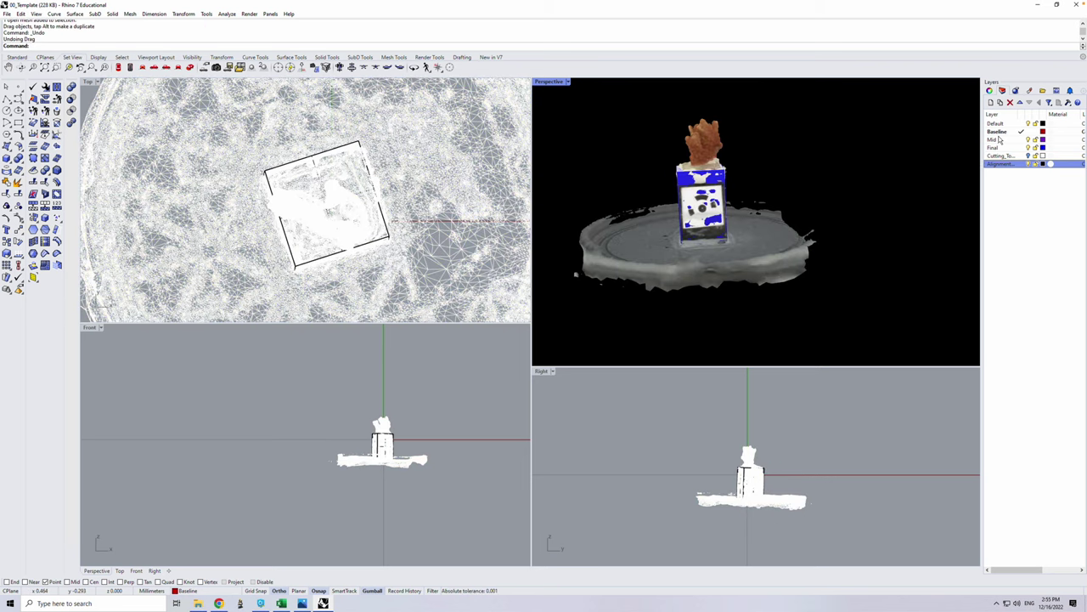
Import the model 1111_2_mid onto the Mid layer as the current layer, and hide the Baseline layer
double_click(999, 140)
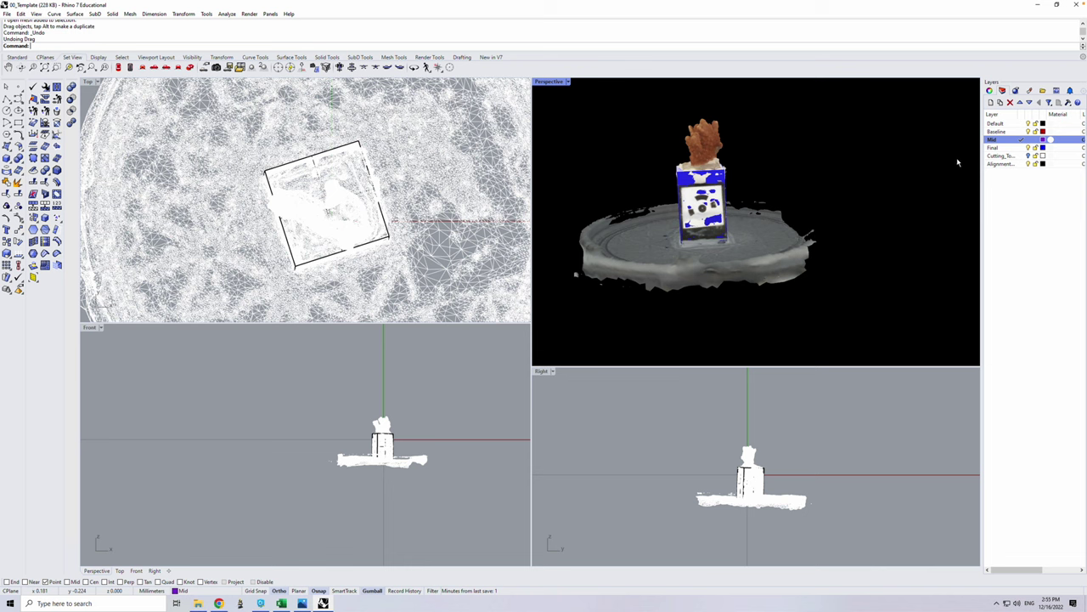
key(ctrl+i)
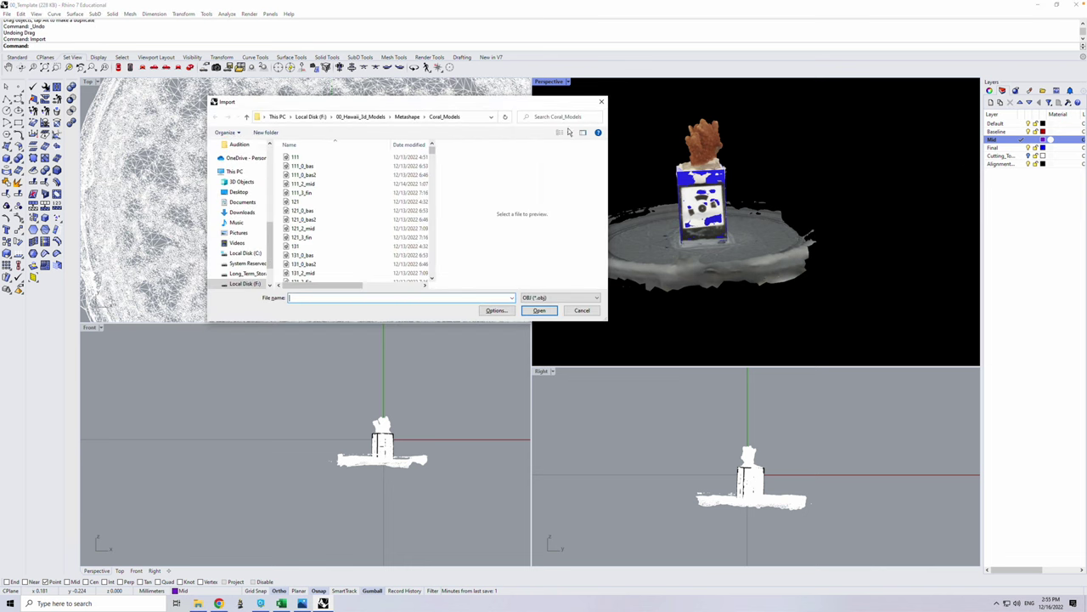
click(565, 118)
text(1111)
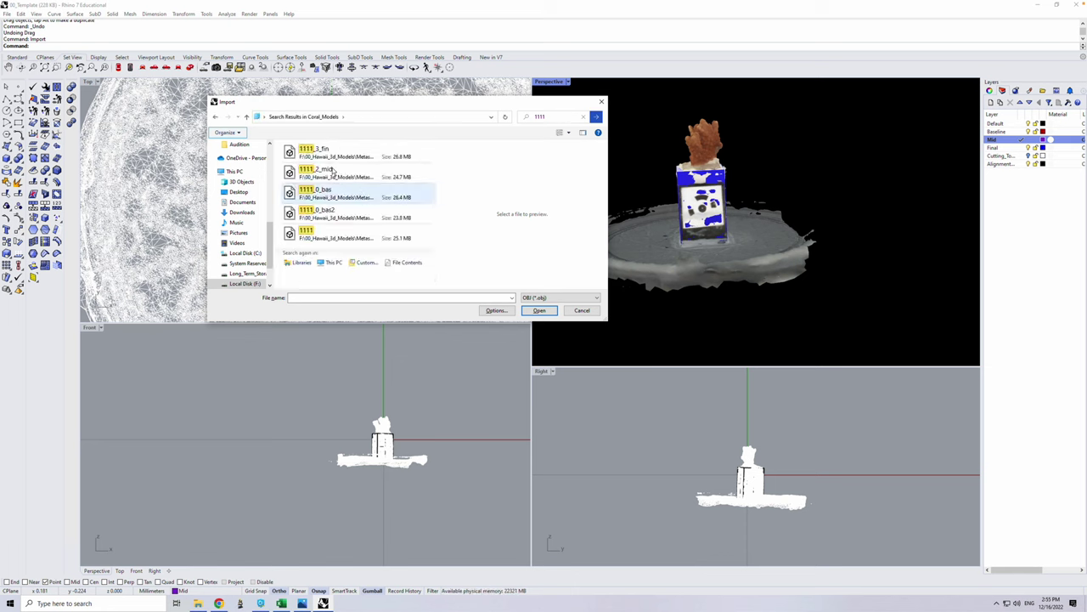
click(333, 175)
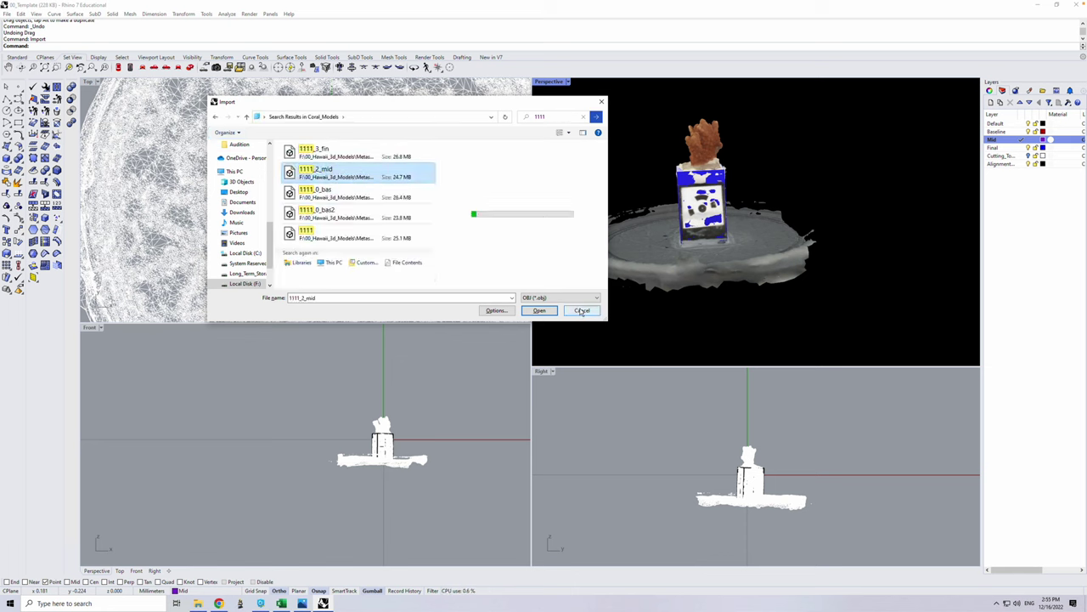
click(539, 310)
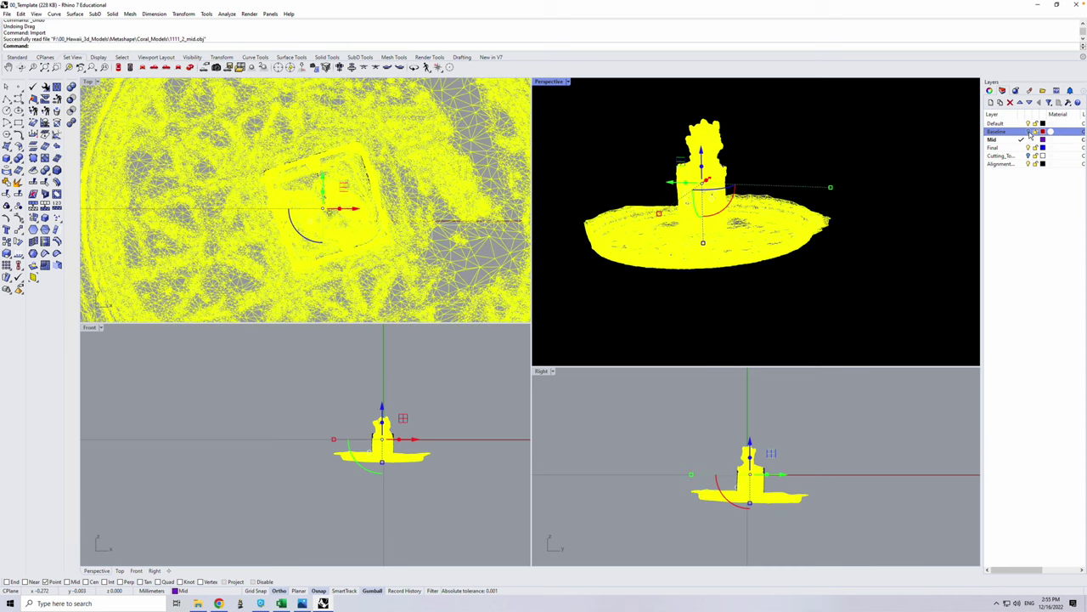
click(926, 263)
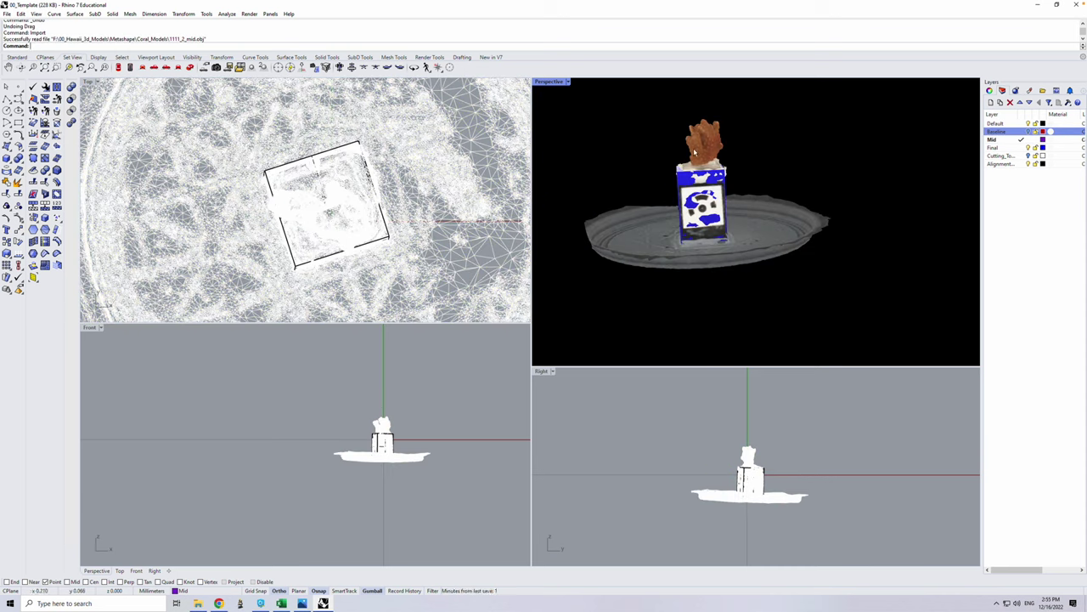
Zoom to the imported mid mesh and examine how it fits around the alignment block
right_drag(621, 158, 642, 174)
click(747, 195)
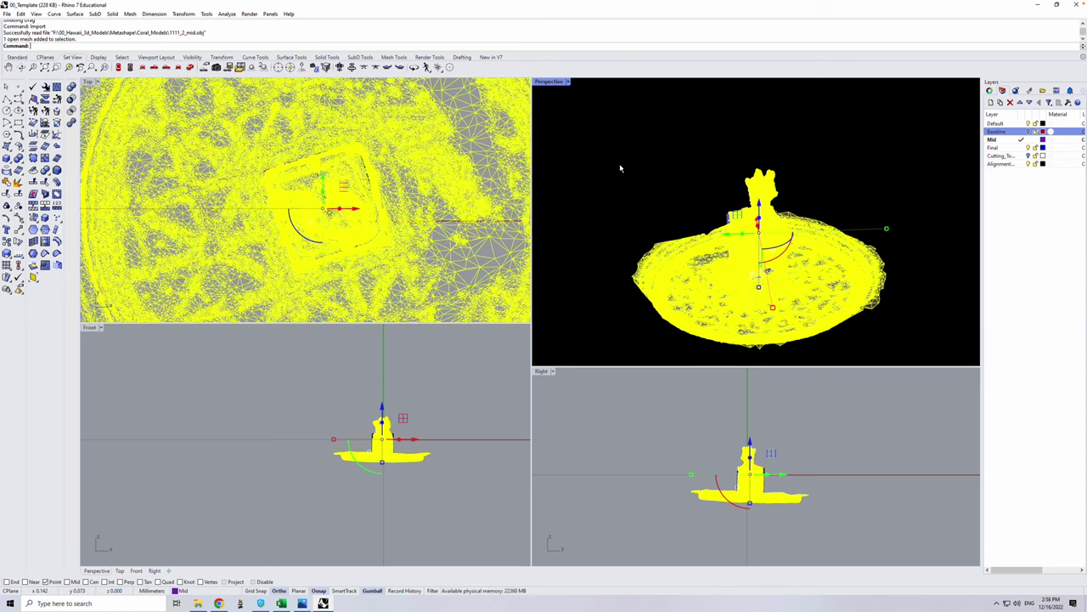
click(79, 67)
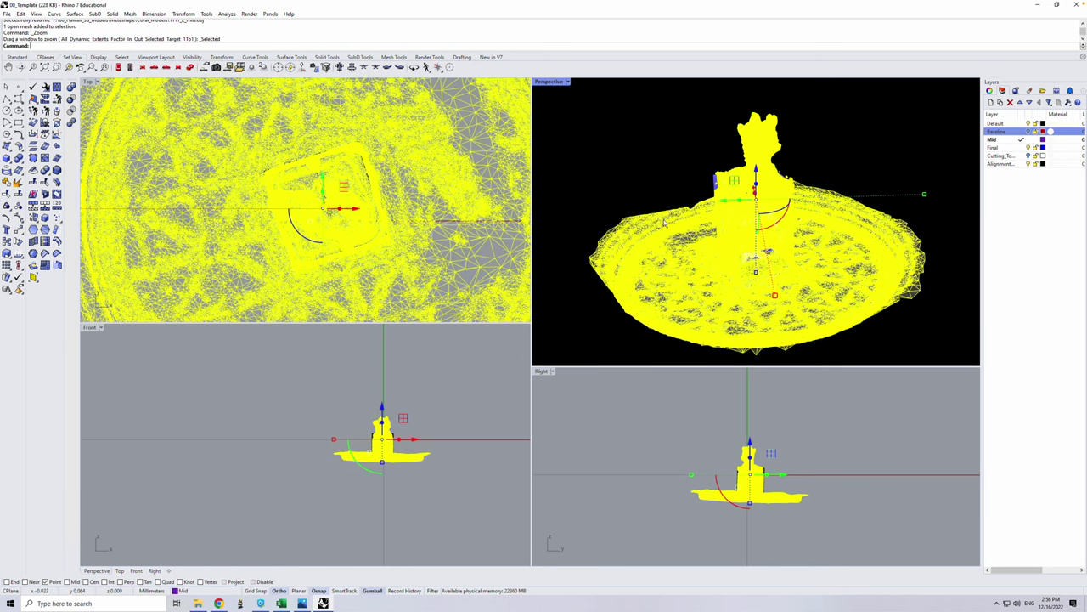
click(640, 150)
right_drag(638, 150, 619, 139)
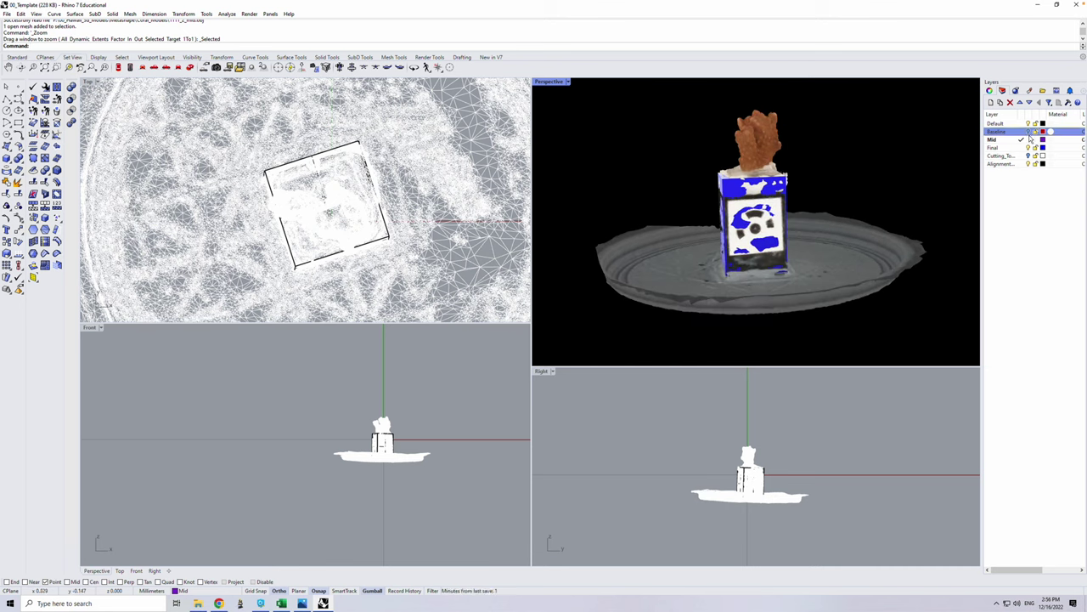
Make Final the current layer, import the model 1111_3_fin onto it, and hide the Mid layer
click(1019, 148)
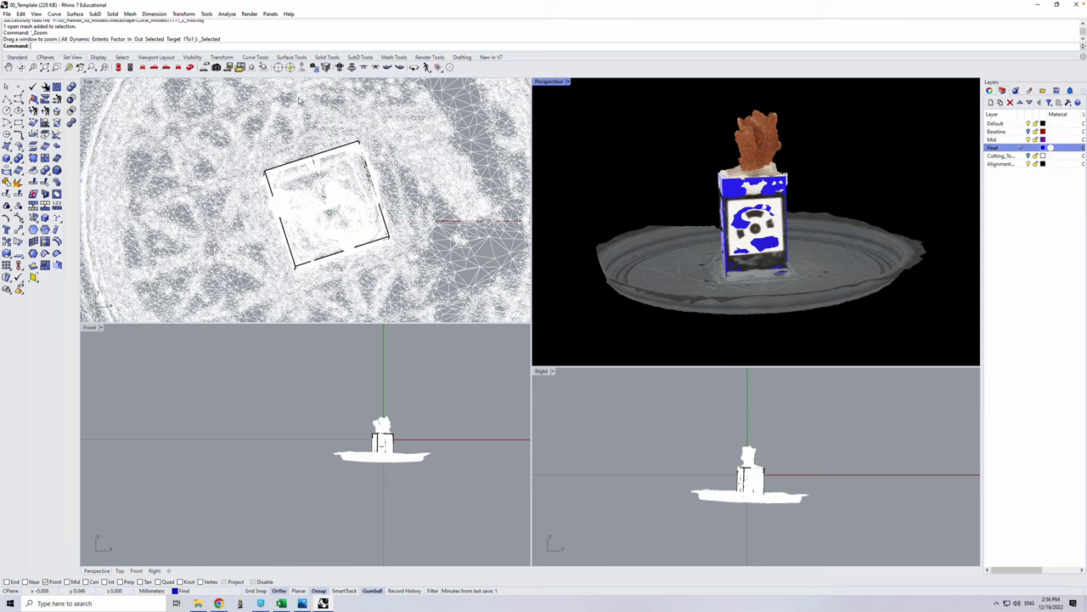
key(Return)
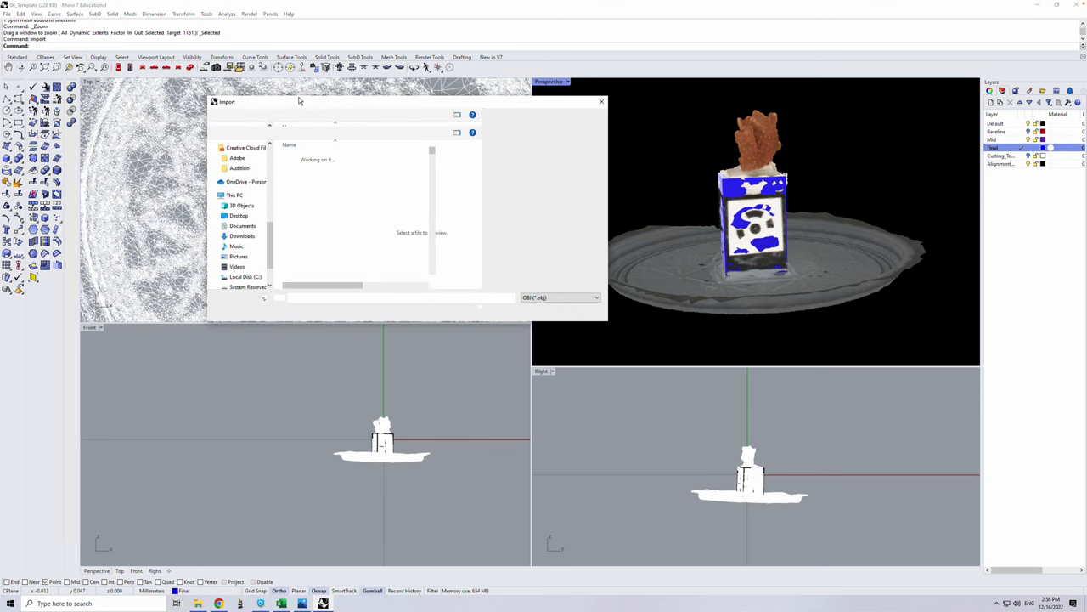
click(560, 116)
text(1111)
click(595, 117)
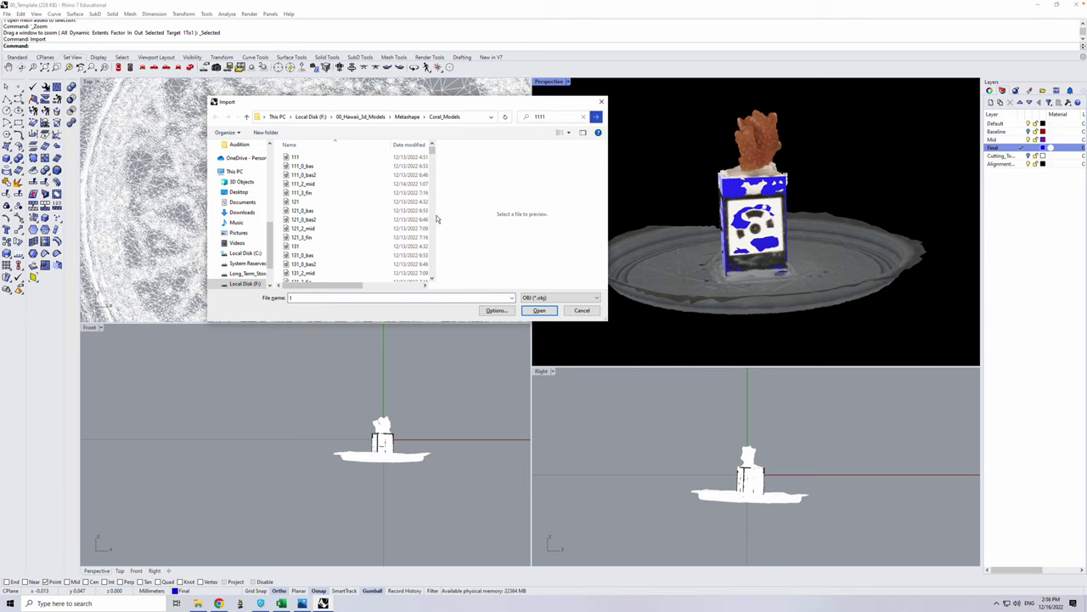
click(326, 158)
click(539, 310)
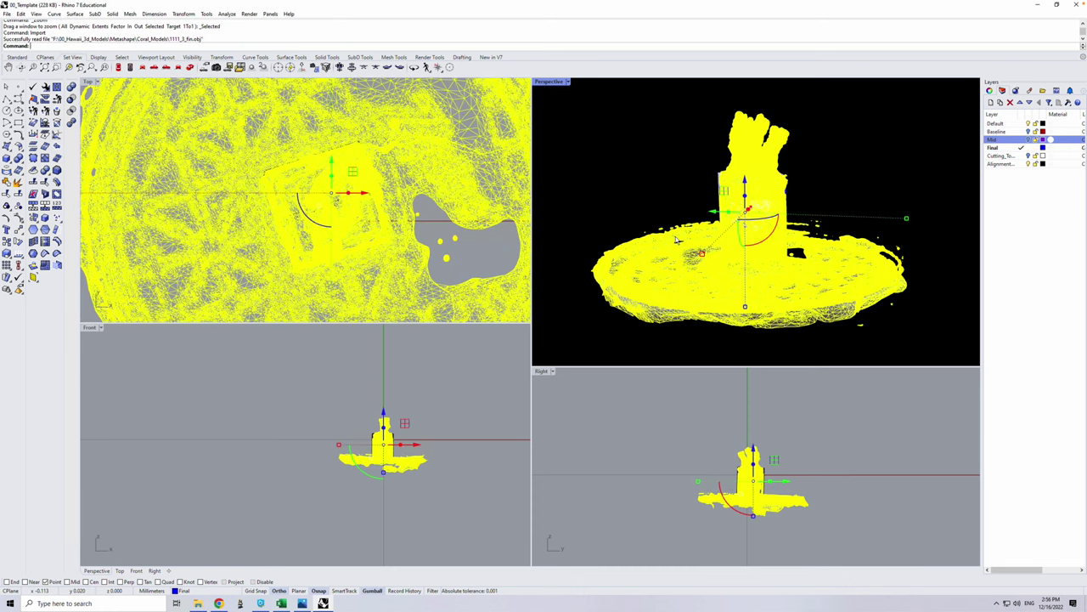
click(623, 144)
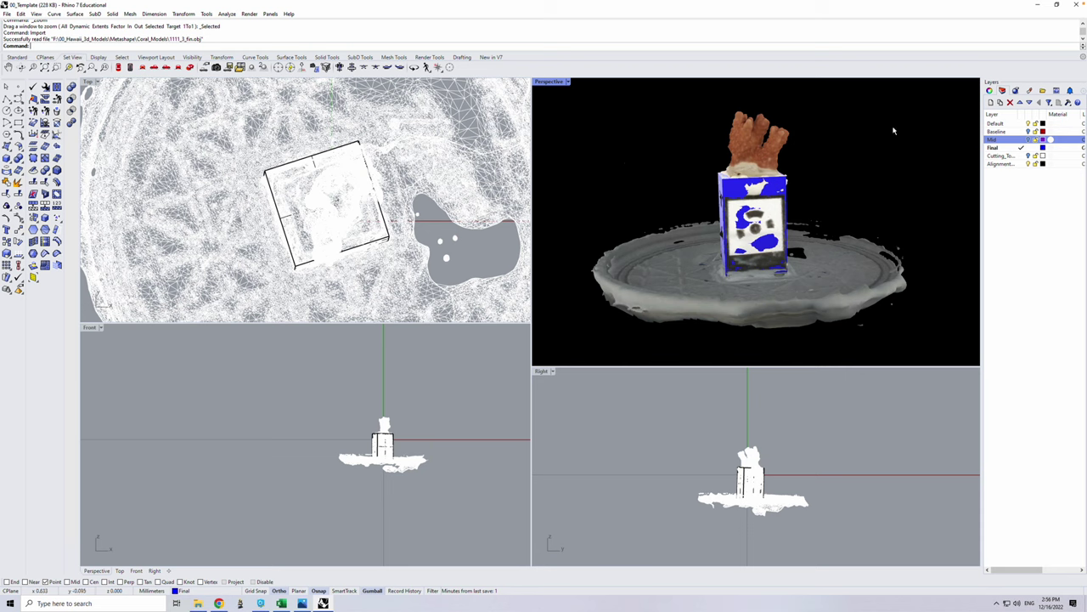
Show the cutting tool layer and hide the alignment layer
right_drag(905, 143, 808, 203)
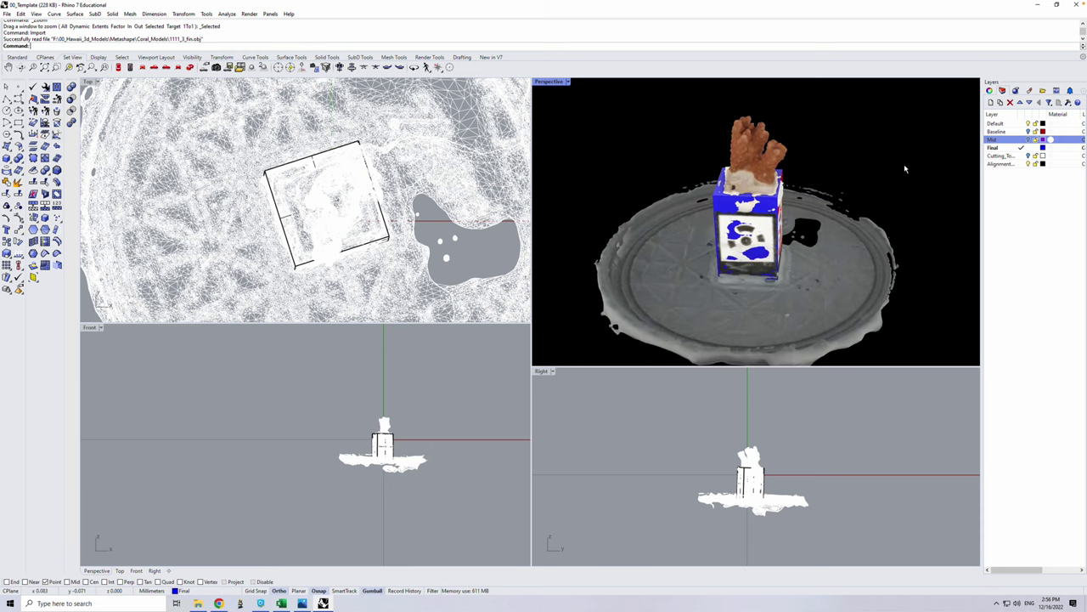
right_drag(908, 173, 919, 146)
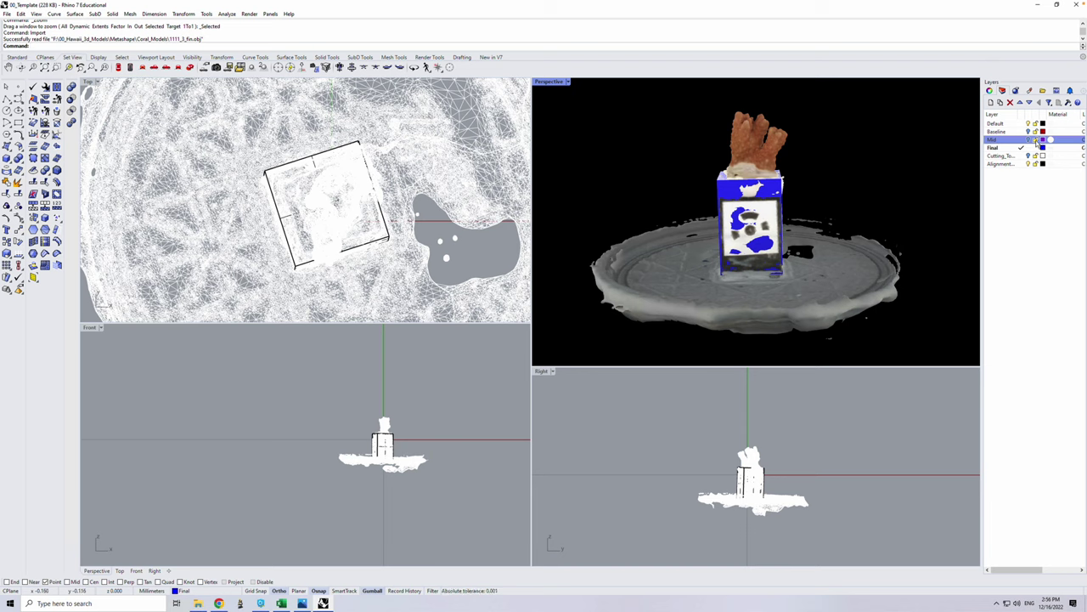
click(1029, 149)
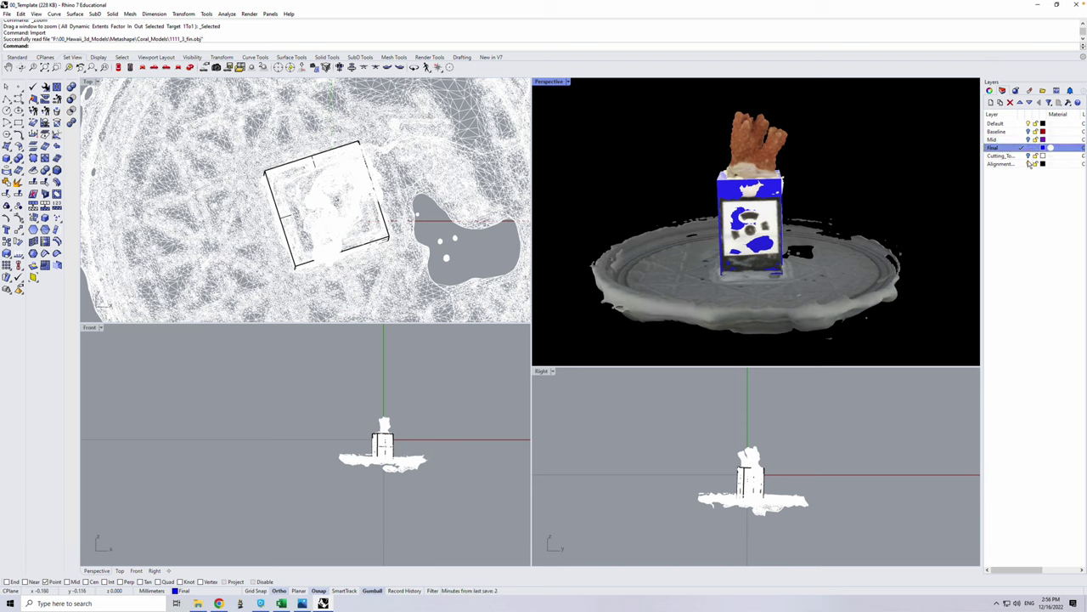
click(1029, 156)
click(1036, 163)
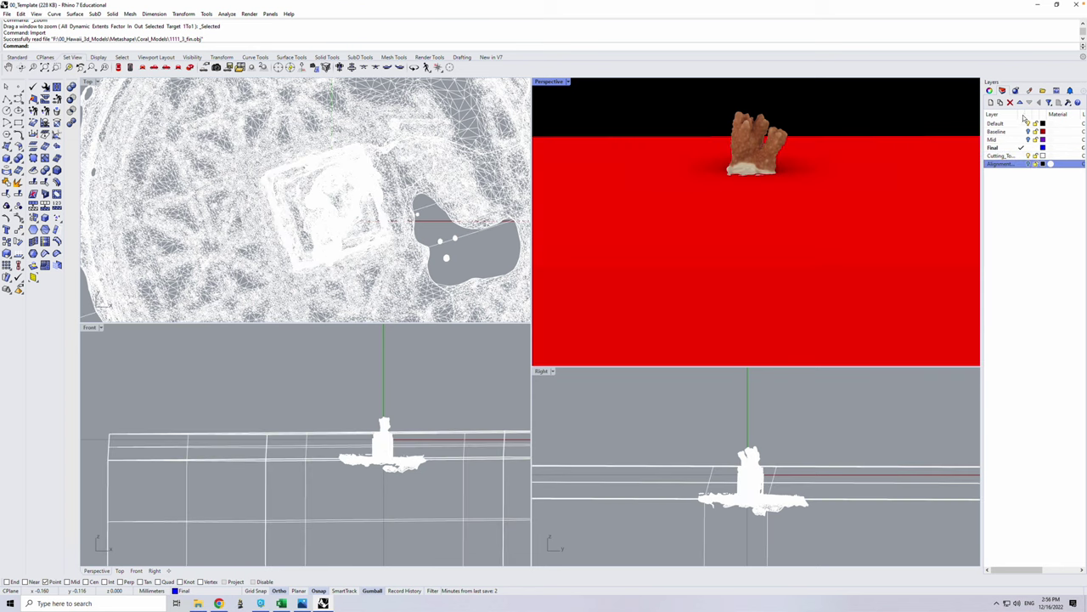
mouse_move(704, 223)
right_down()
mouse_move(840, 204)
mouse_move(815, 226)
mouse_move(673, 238)
mouse_move(646, 216)
mouse_move(651, 196)
mouse_move(697, 237)
right_up()
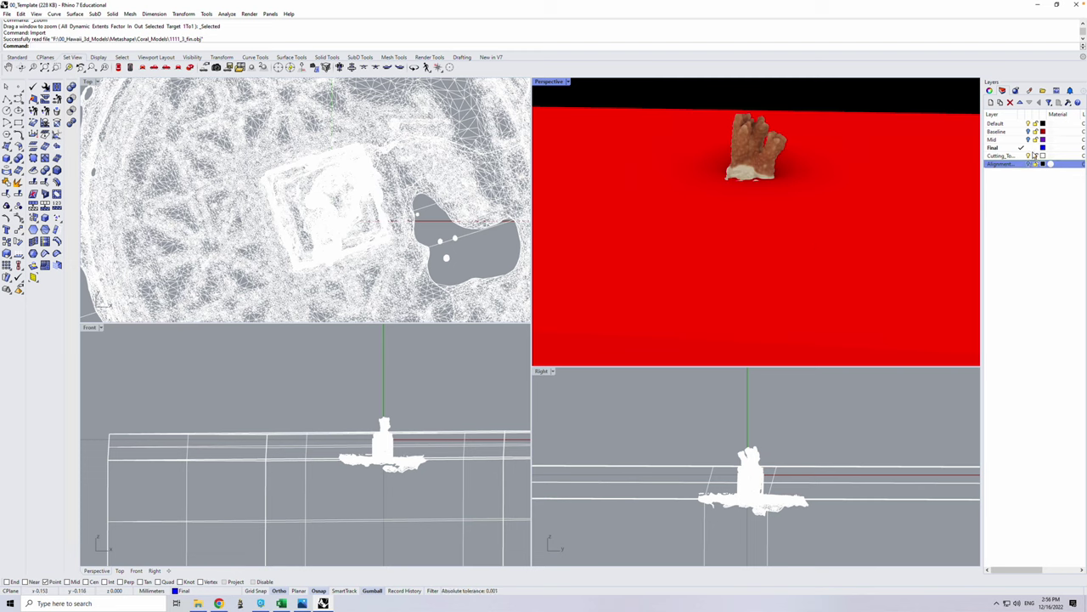
Examine where the cutting tool's top surface meets the base of the final coral
click(1030, 147)
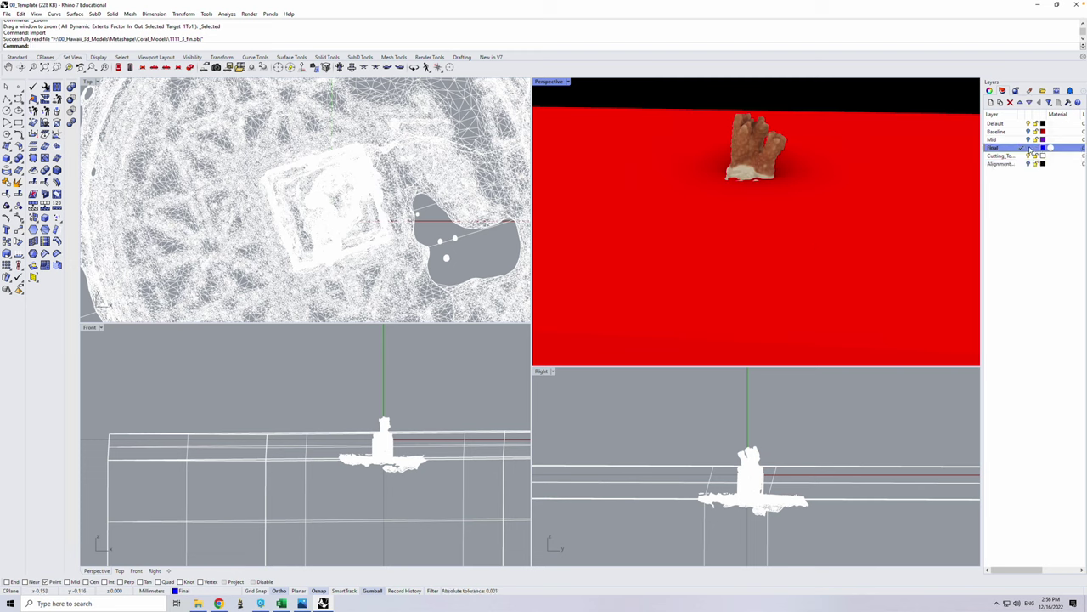
click(737, 140)
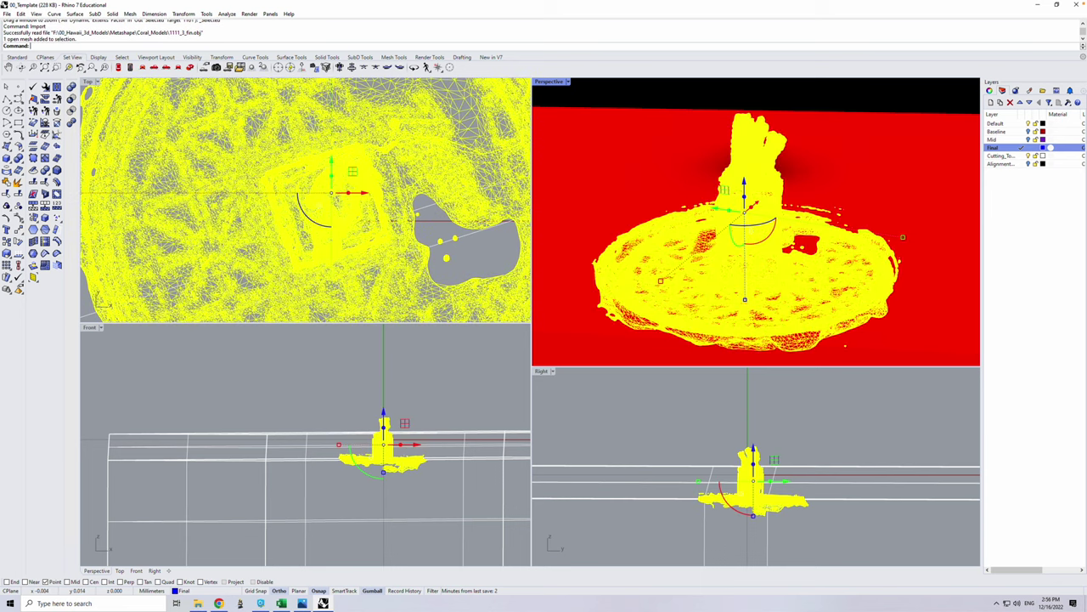
click(875, 85)
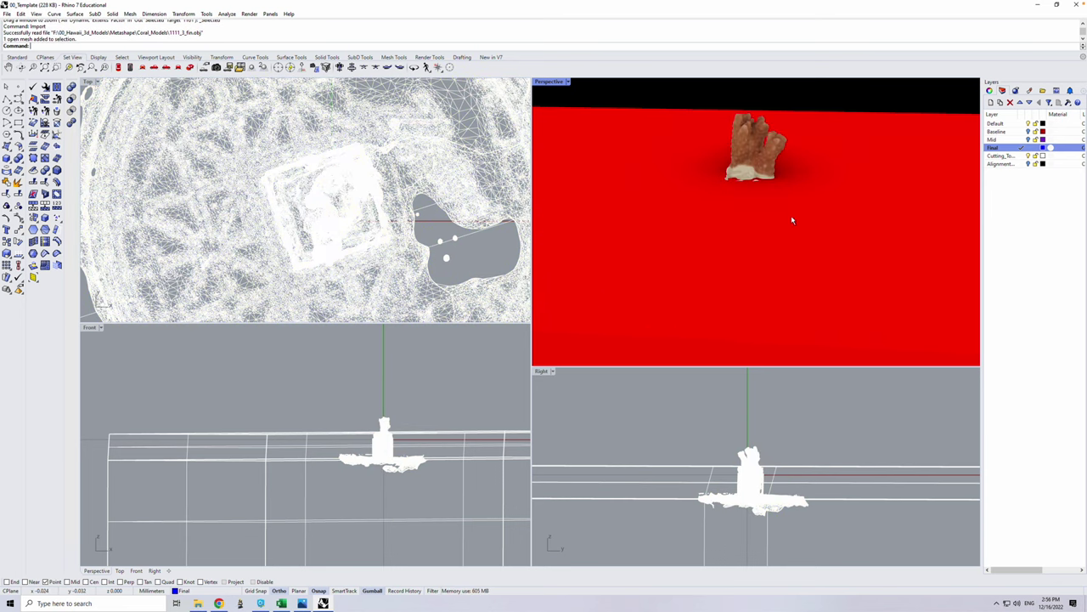
scroll(788, 219, up, 3)
scroll(705, 208, down, 3)
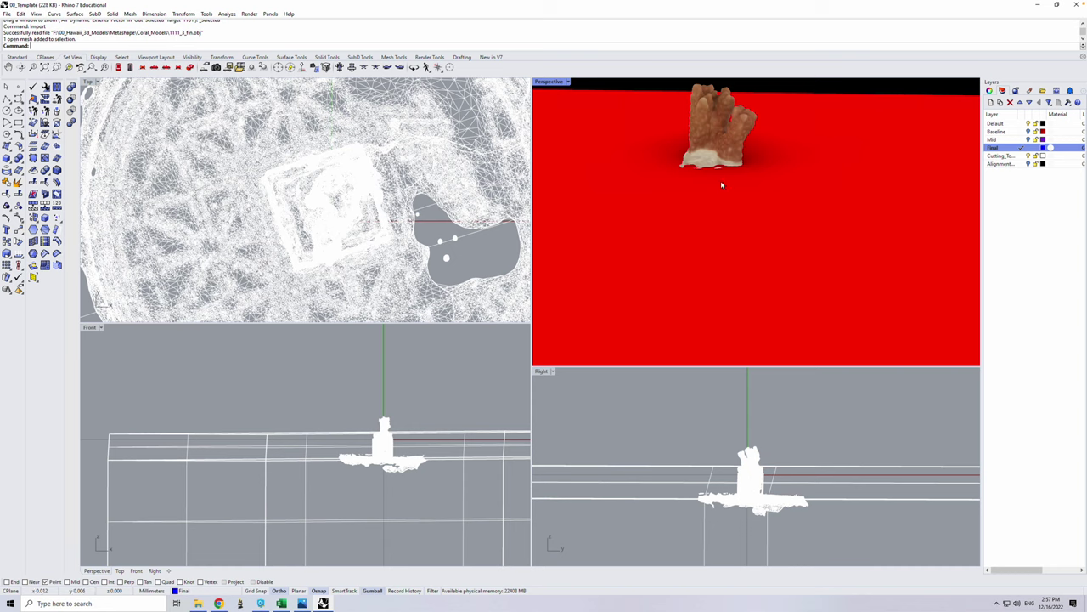
right_drag(721, 185, 749, 225)
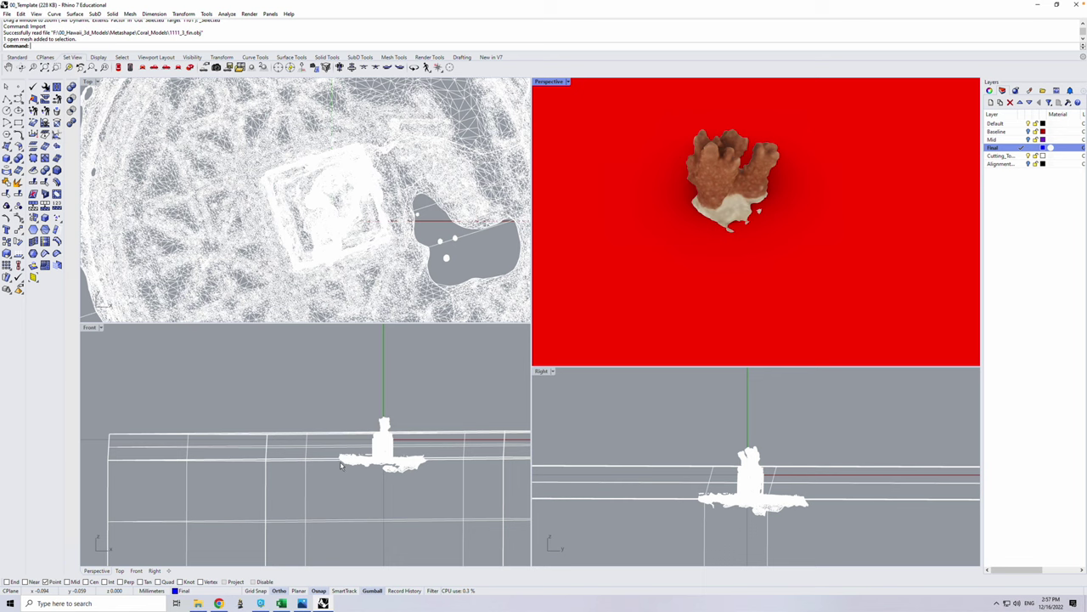
Select the cutting block and nudge its height slightly to adjust the cut level at the final coral's base
click(299, 463)
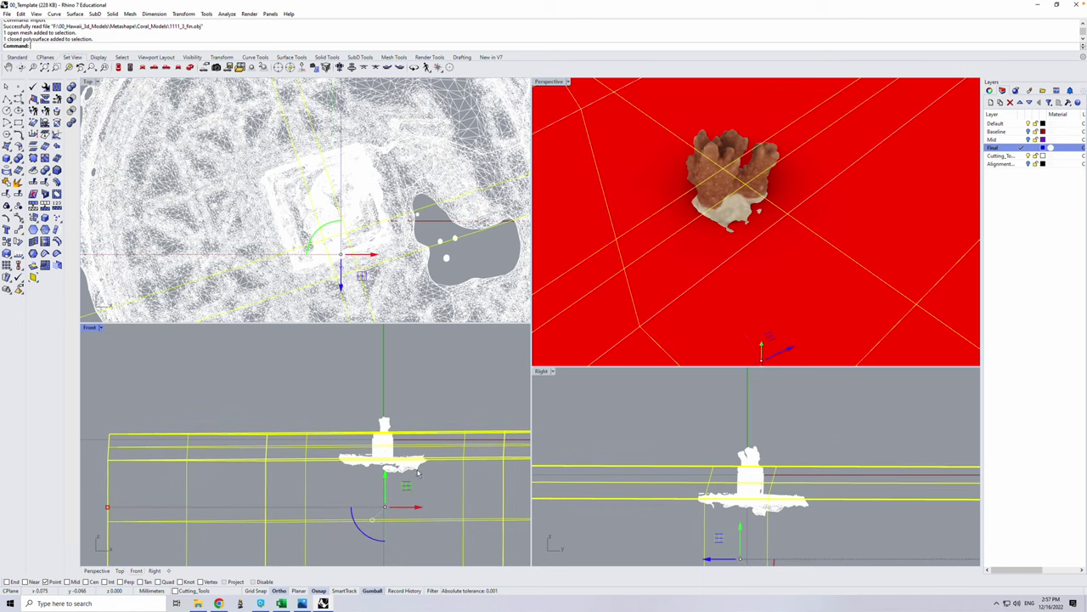
right_drag(780, 298, 749, 259)
drag(387, 491, 386, 489)
right_drag(665, 145, 711, 186)
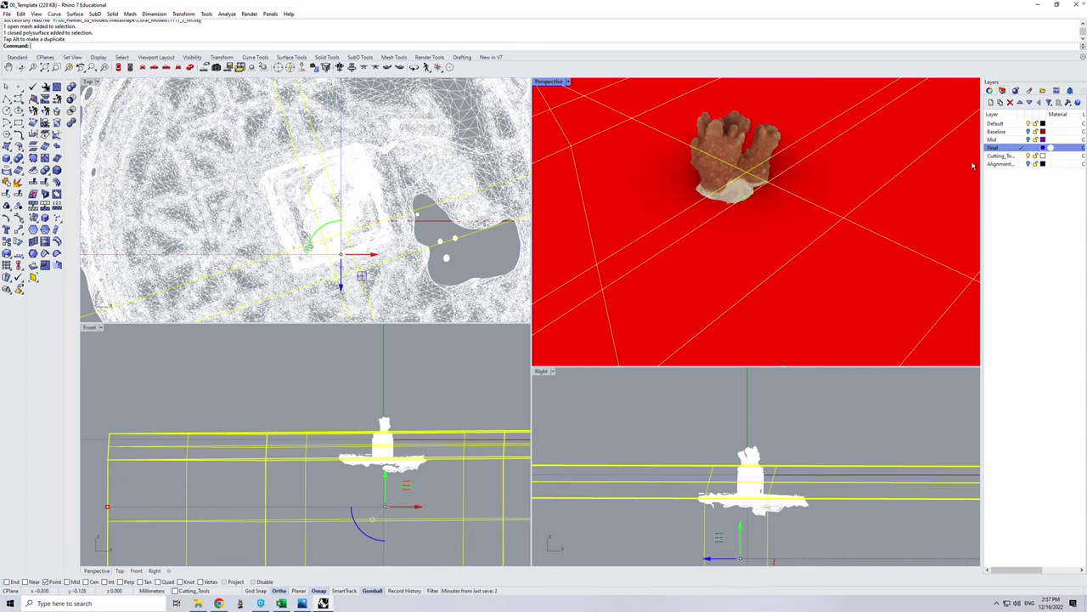
Make Default the current layer, hide Final, and check the cutting level on the Mid and Baseline models in turn
double_click(1010, 127)
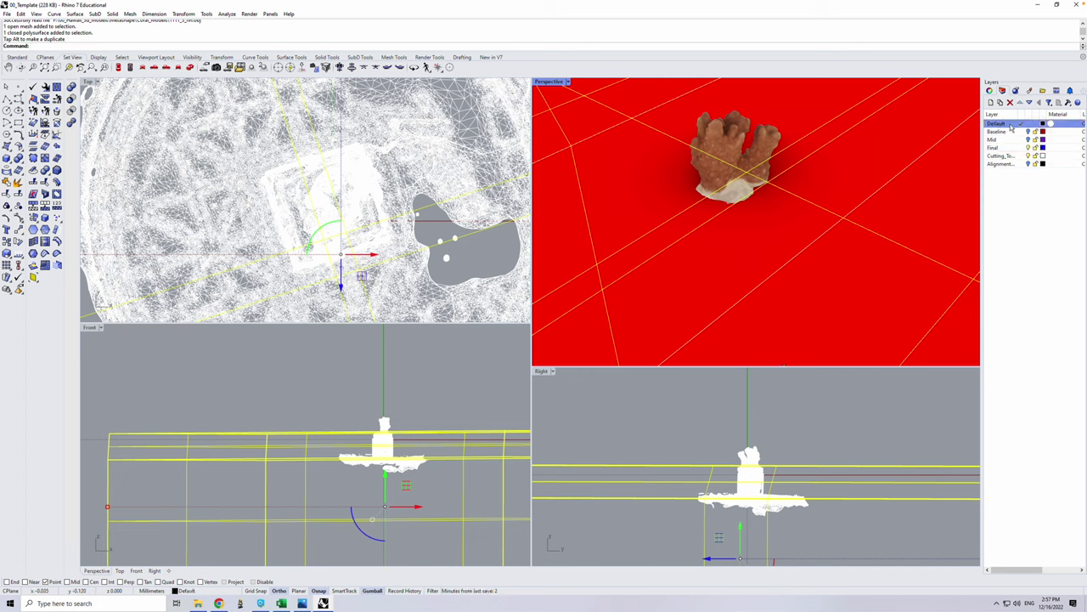
click(1029, 148)
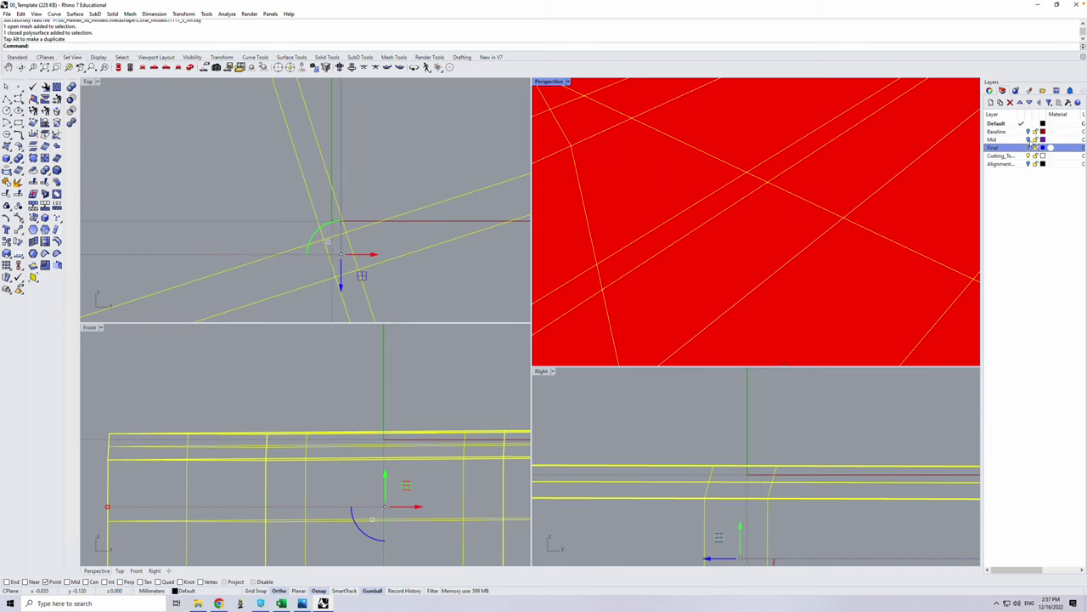
click(1028, 139)
click(1028, 139)
click(1029, 132)
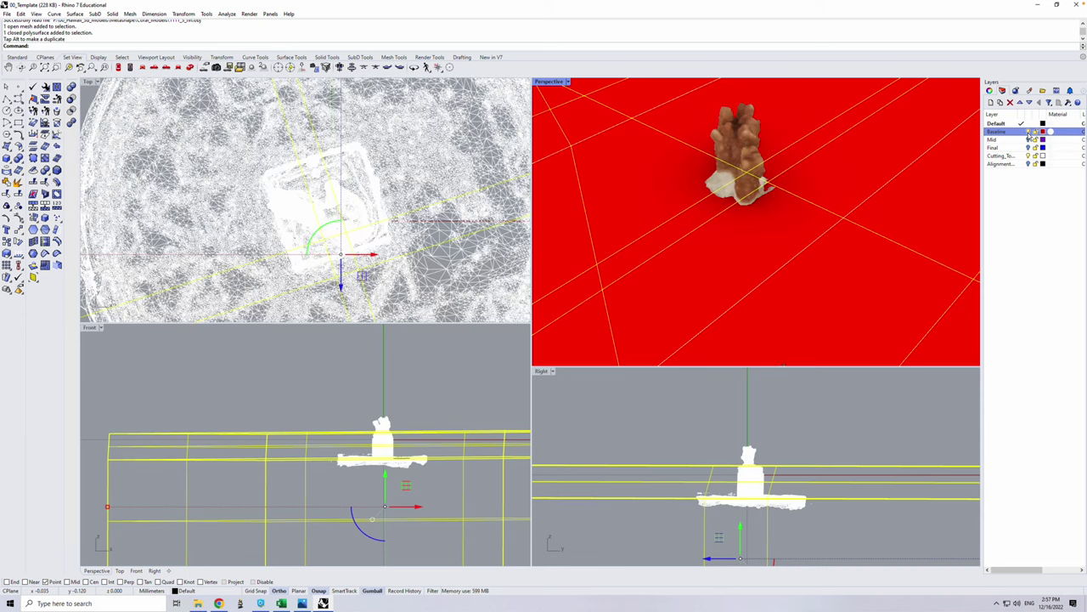
click(1028, 131)
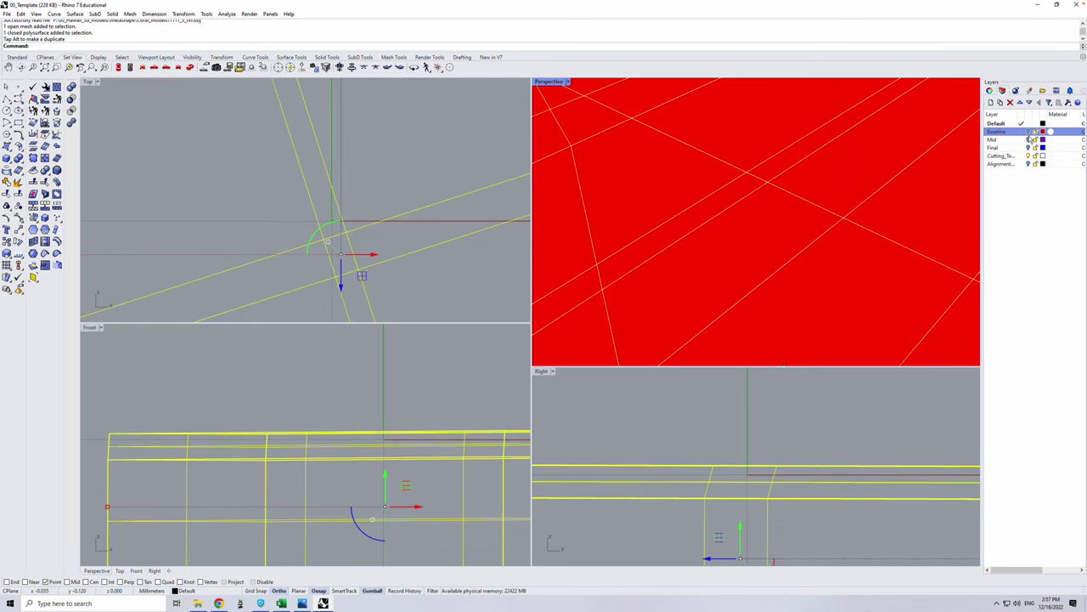
Show the Baseline, Mid and Final layers together with the cutting tool
click(1028, 139)
click(1028, 147)
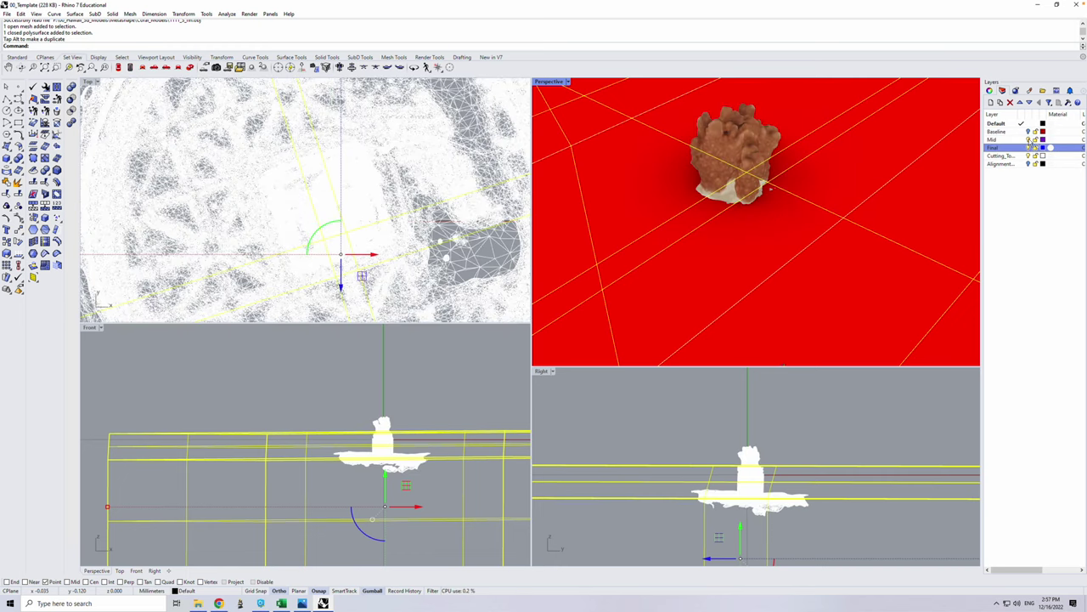
click(1029, 132)
click(1030, 139)
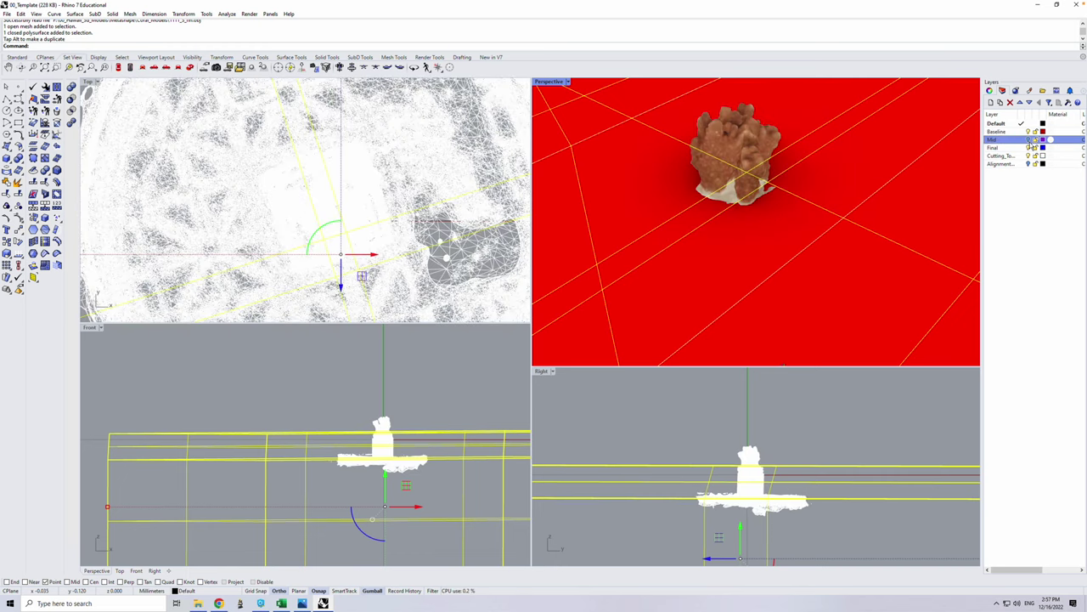
click(1029, 140)
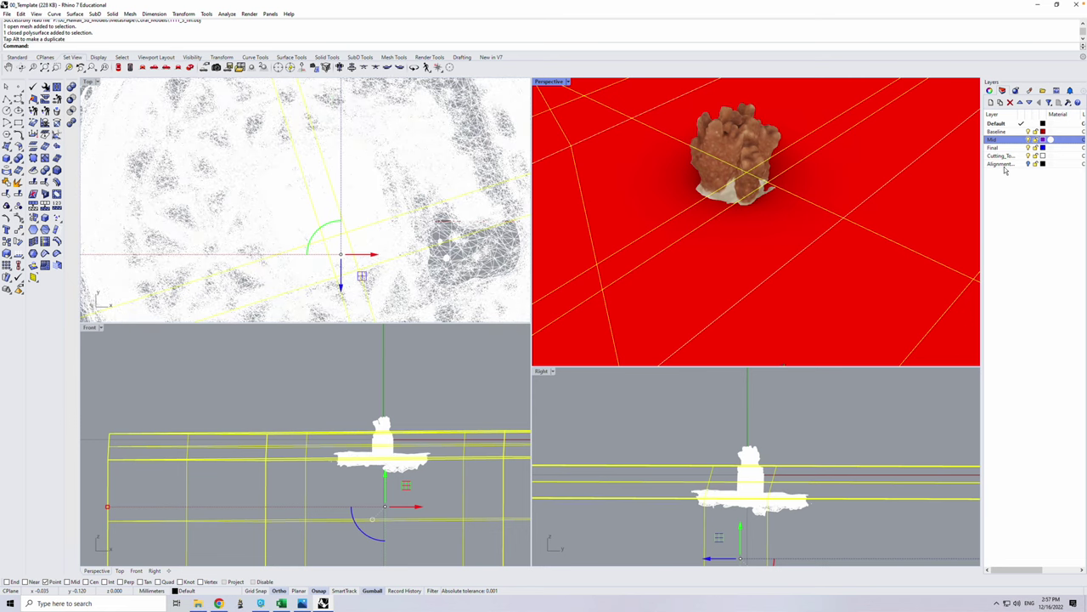
Subtract the cutting block from all three coral meshes at once with Mesh Boolean Difference, deleting the input objects
right_drag(704, 230, 752, 158)
click(818, 113)
drag(790, 97, 654, 137)
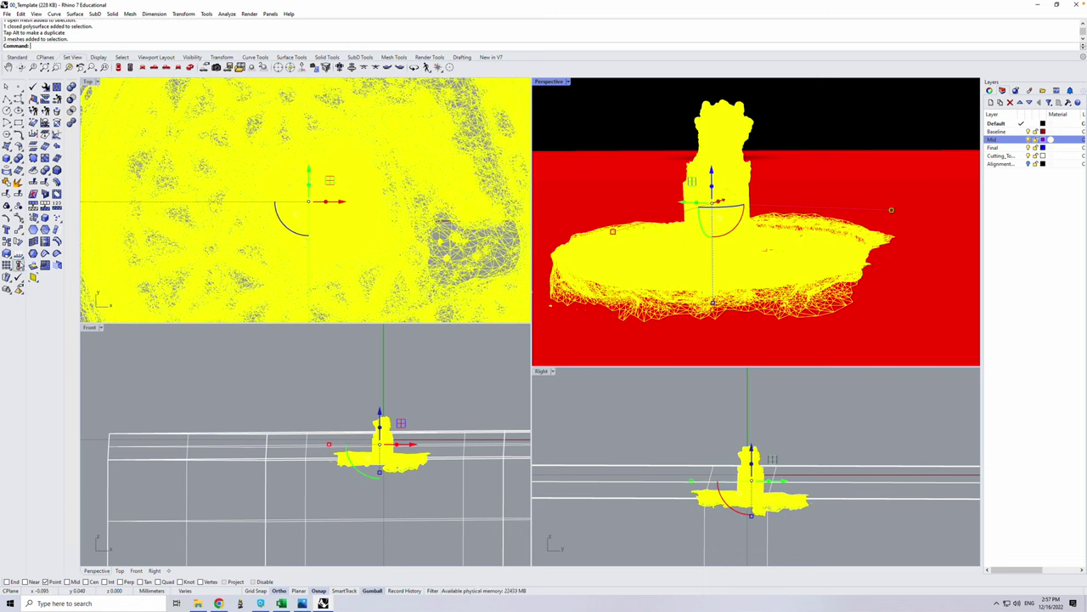
click(18, 172)
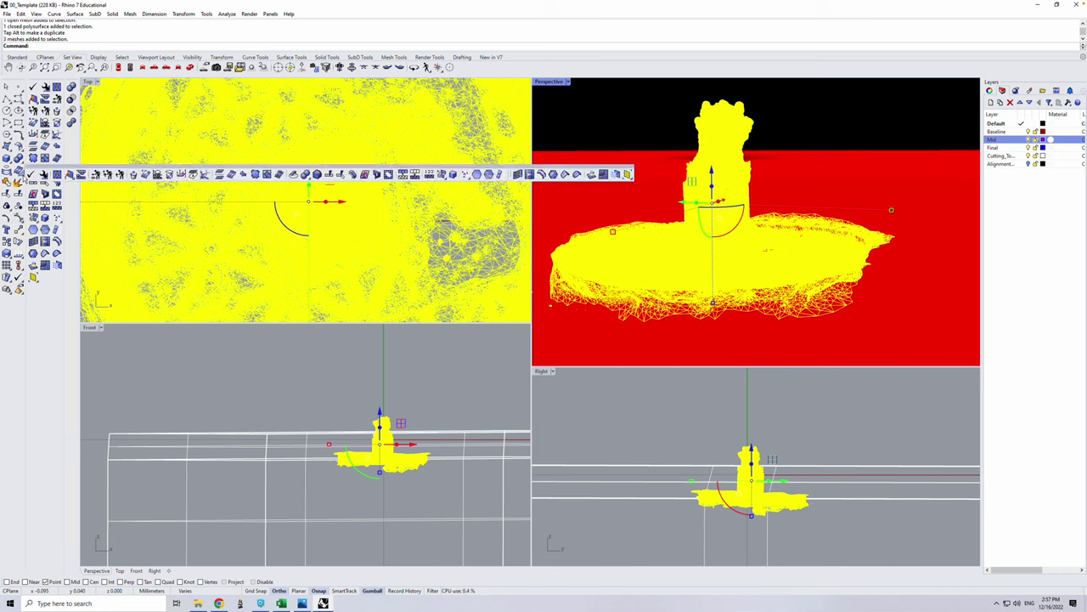
click(34, 352)
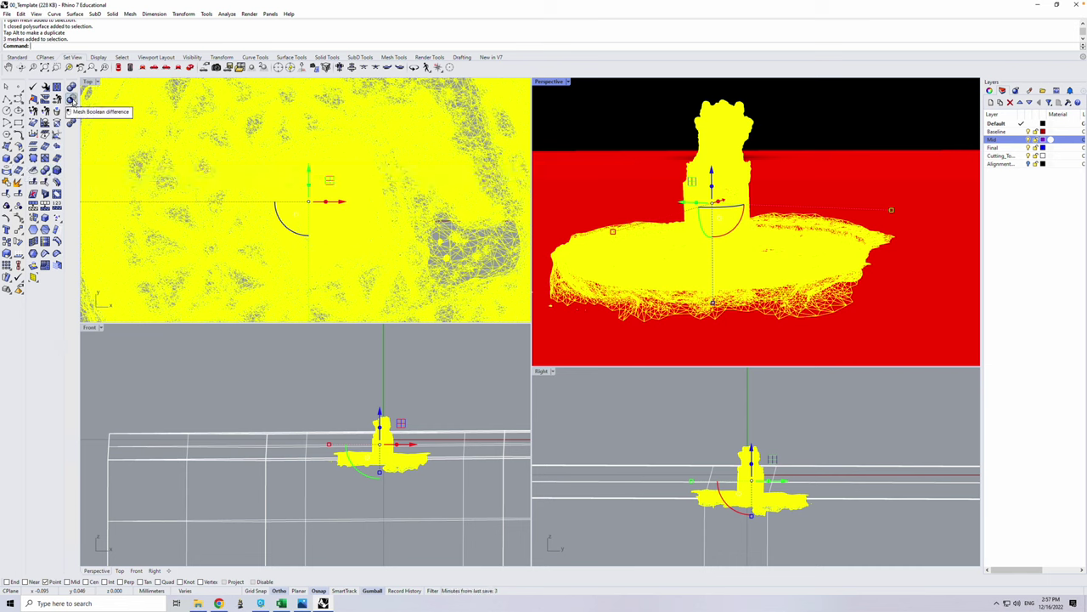
click(72, 99)
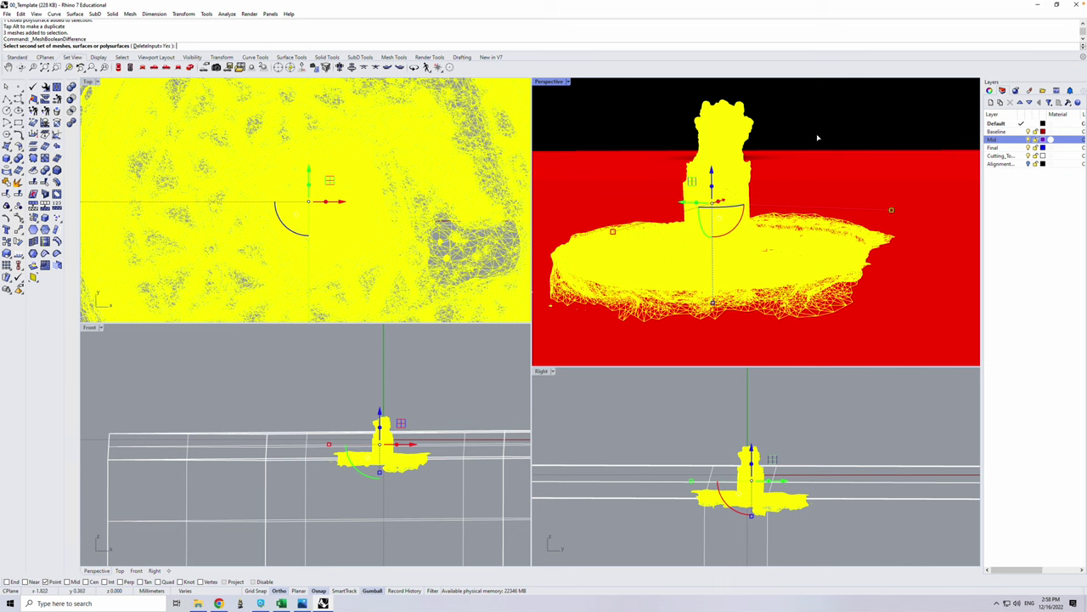
click(605, 191)
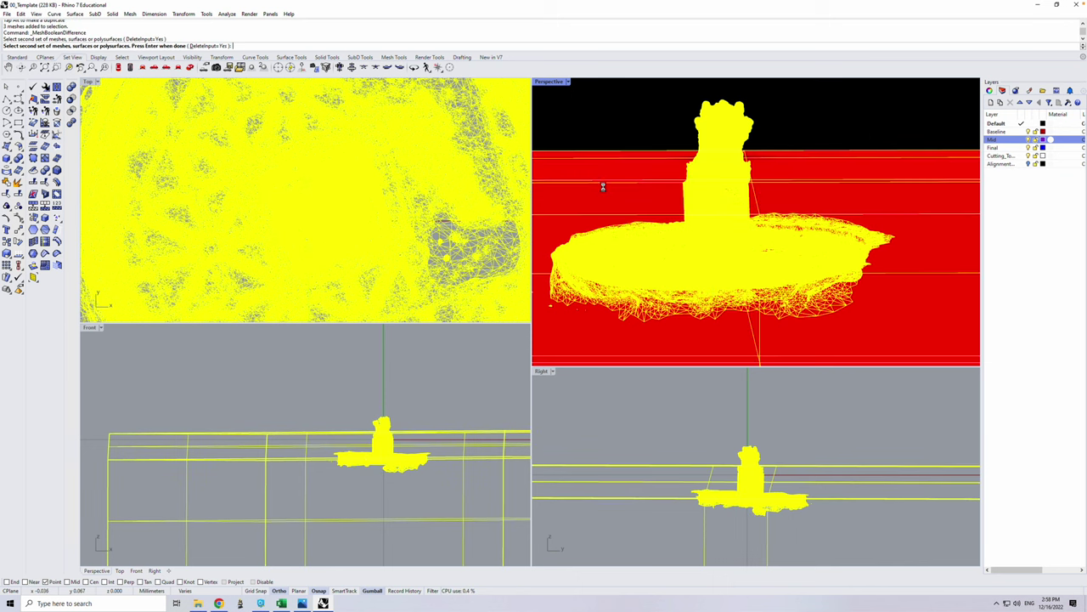
key(Return)
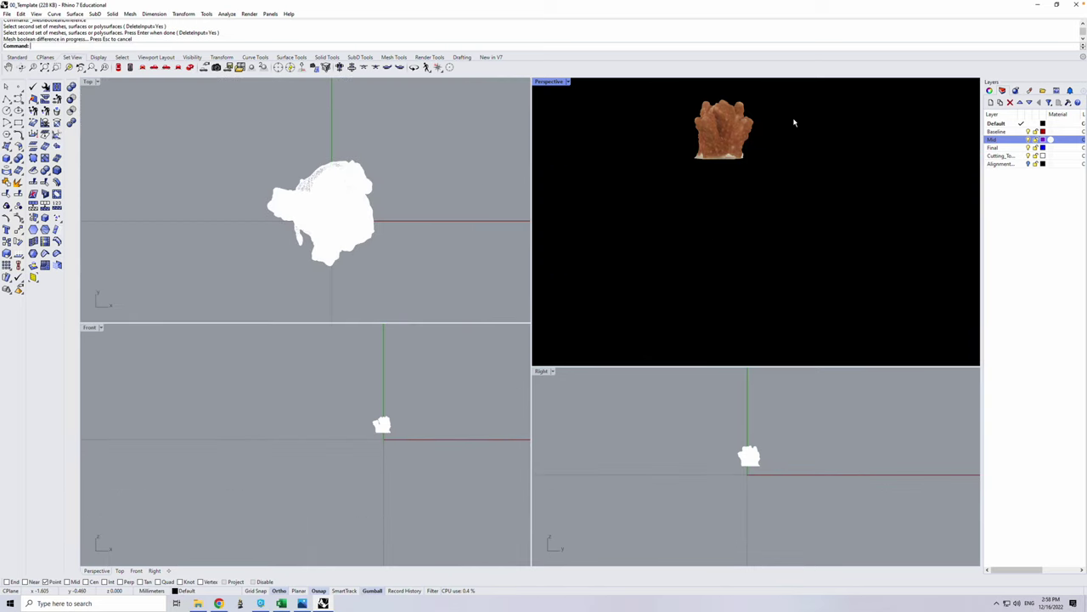
Inspect the trimmed coral meshes from a higher angle and undo the Boolean difference
right_drag(795, 124, 794, 174)
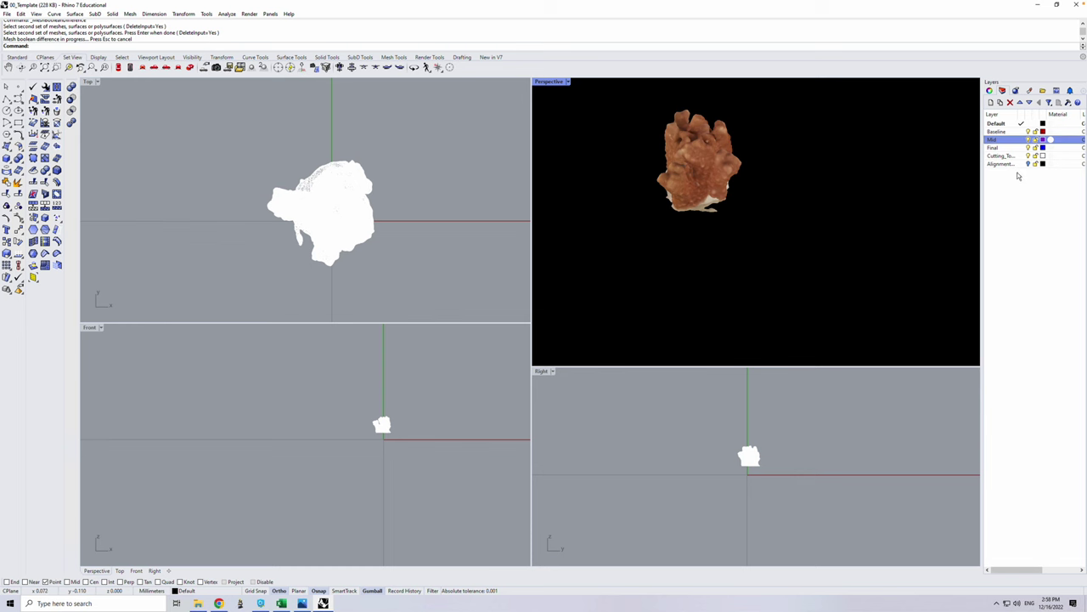
key(ctrl+z)
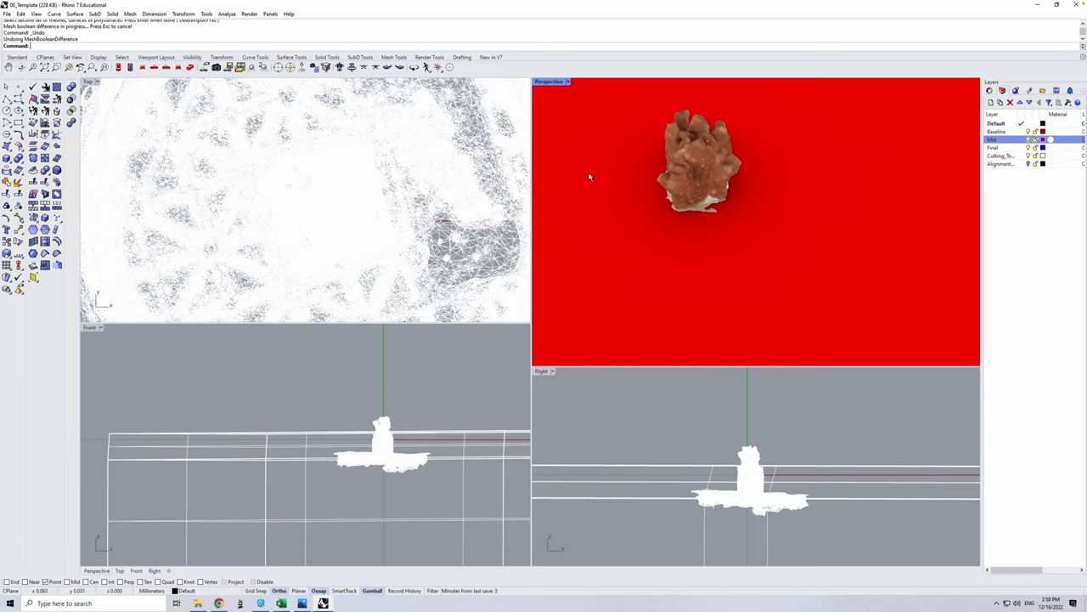
Subtract the cutting block from all three coral meshes using Mesh Boolean Difference with DeleteInput set to No
right_drag(680, 219, 733, 98)
key(ctrl+a)
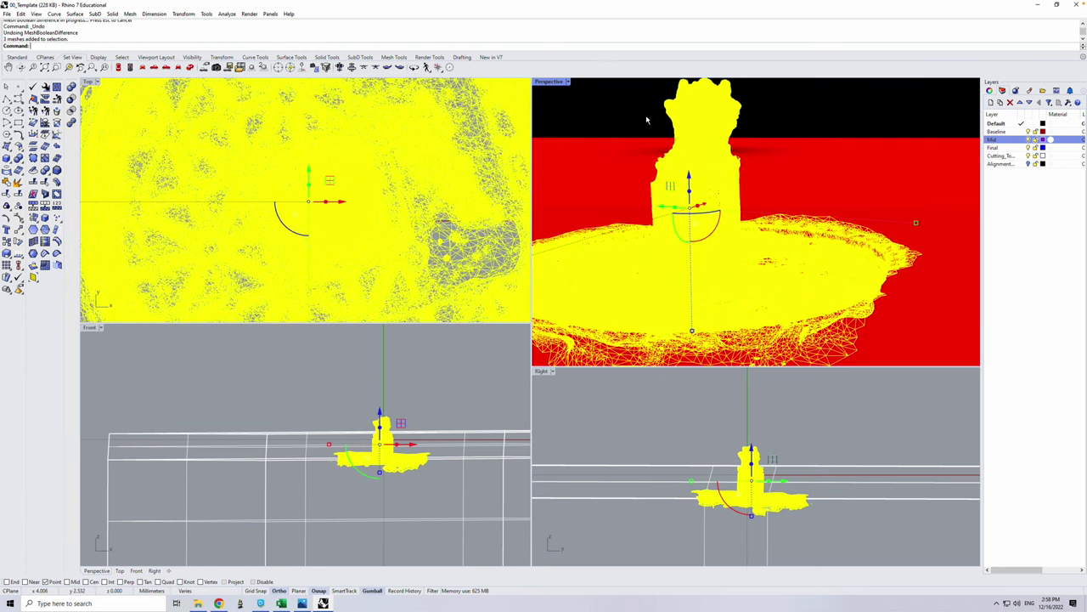
click(599, 174)
key(Return)
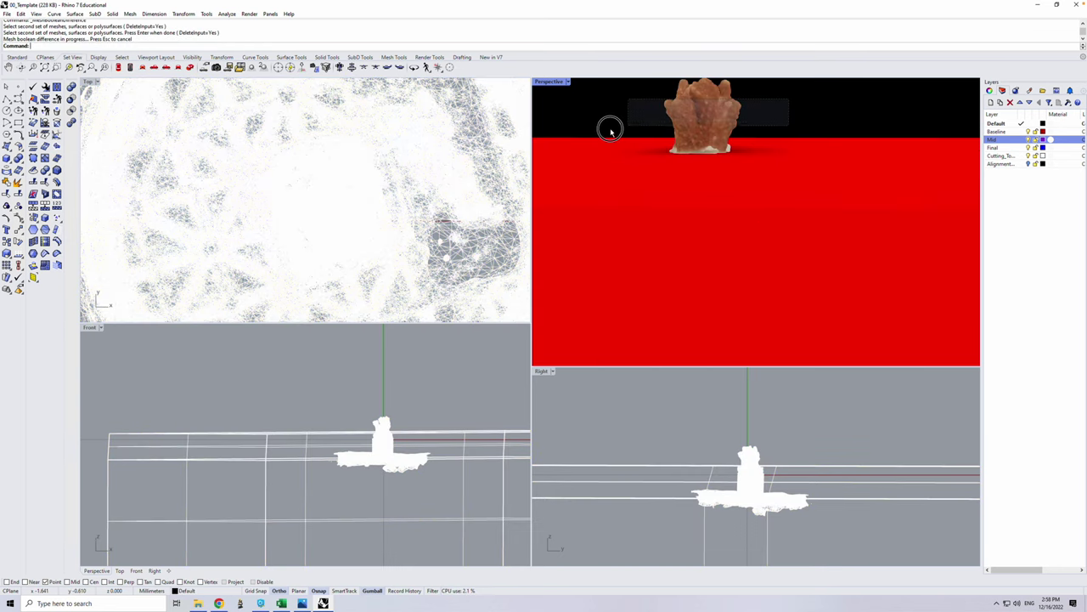
key(Return)
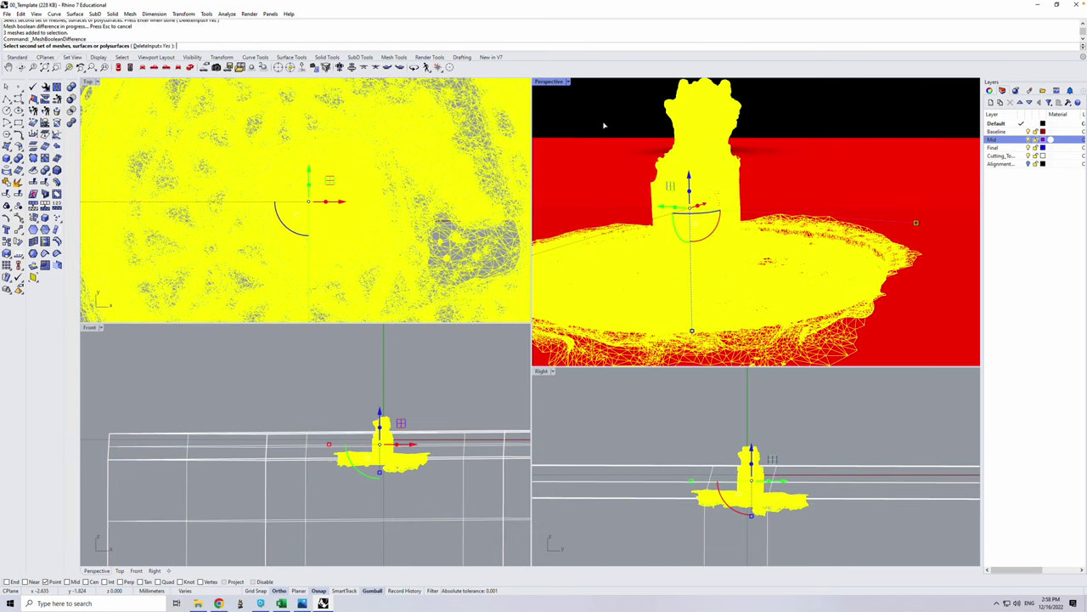
click(599, 163)
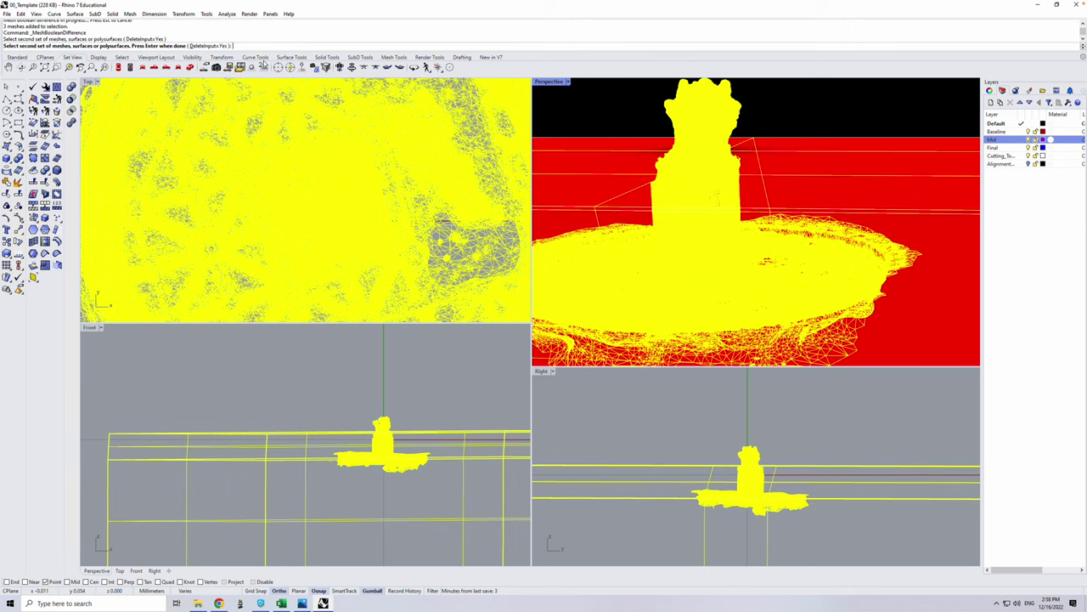
click(222, 47)
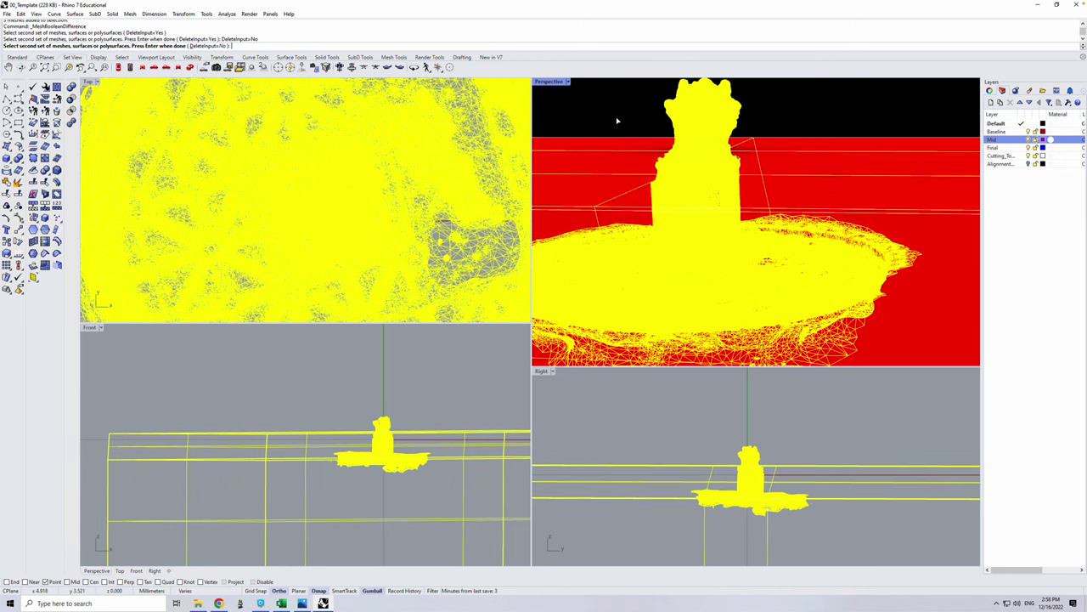
key(Return)
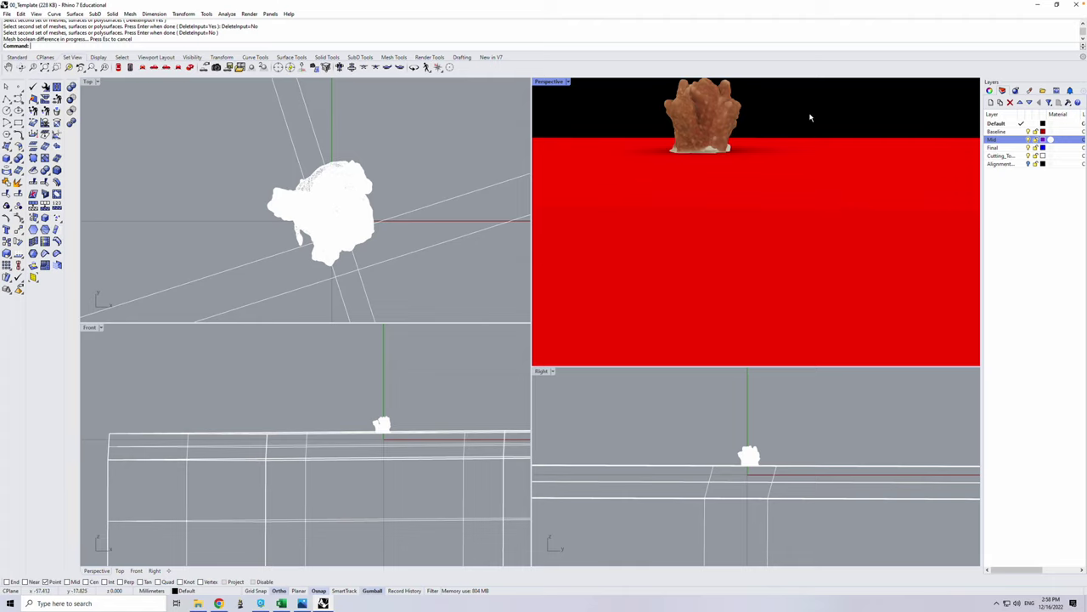
Hide the cutting tool layer and zoom all viewports to the three trimmed coral meshes
scroll(811, 117, down, 3)
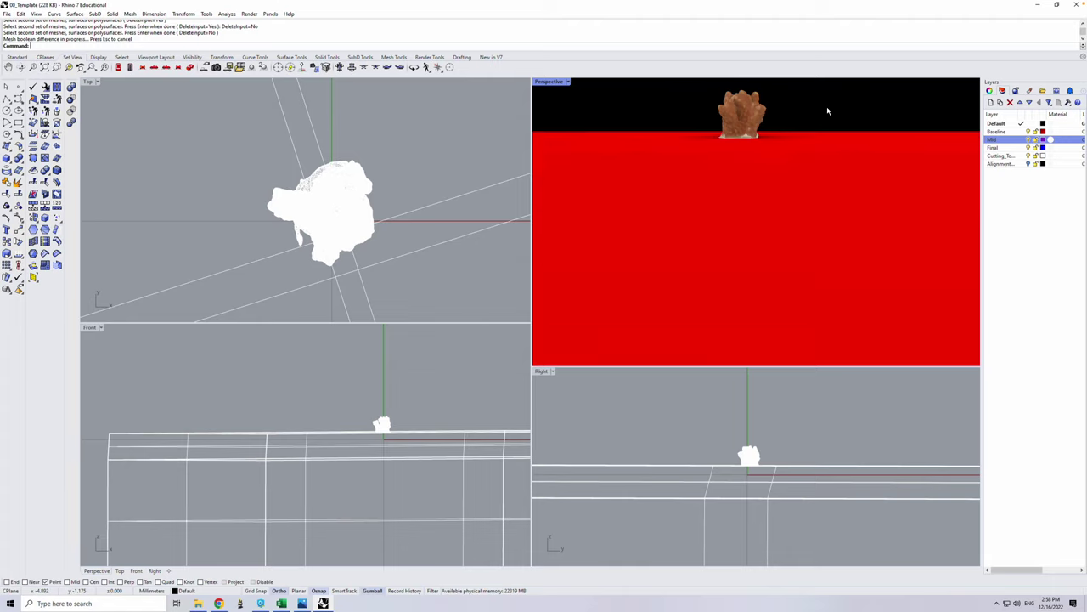
right_drag(835, 107, 816, 129)
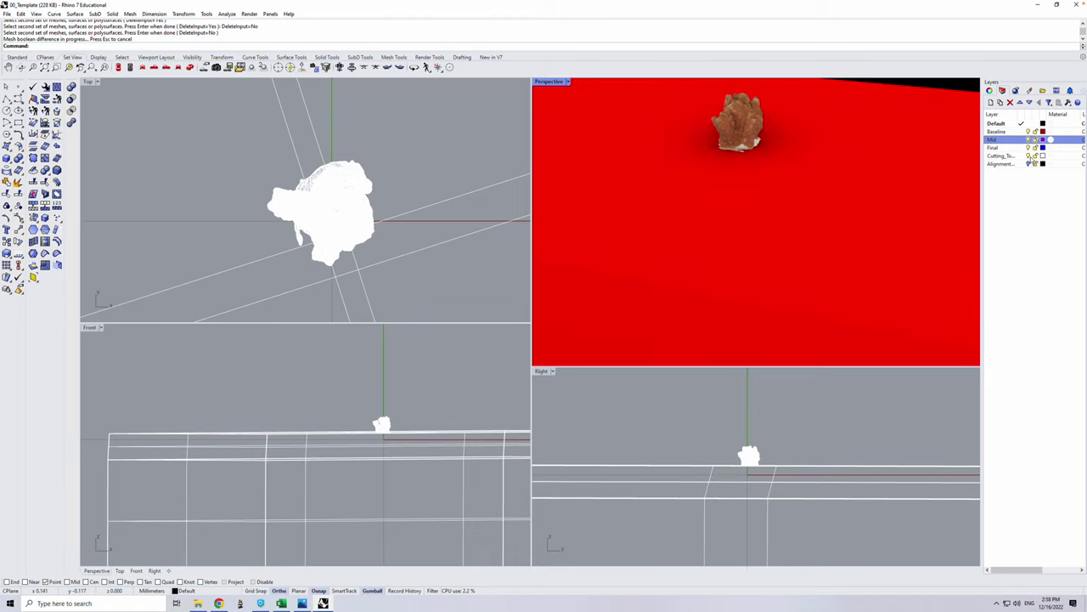
click(1028, 155)
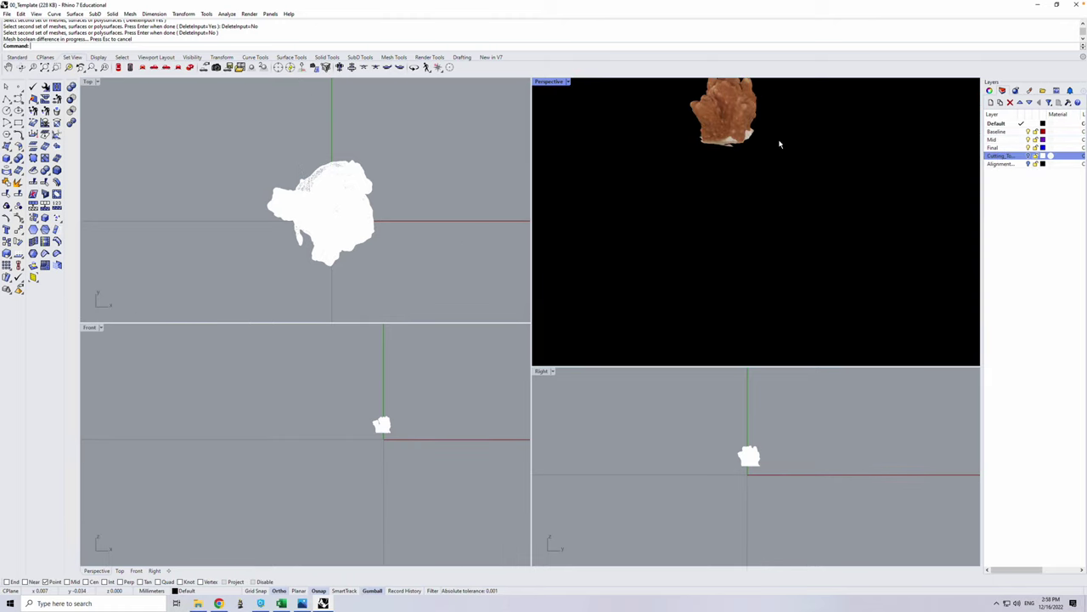
drag(843, 164, 585, 68)
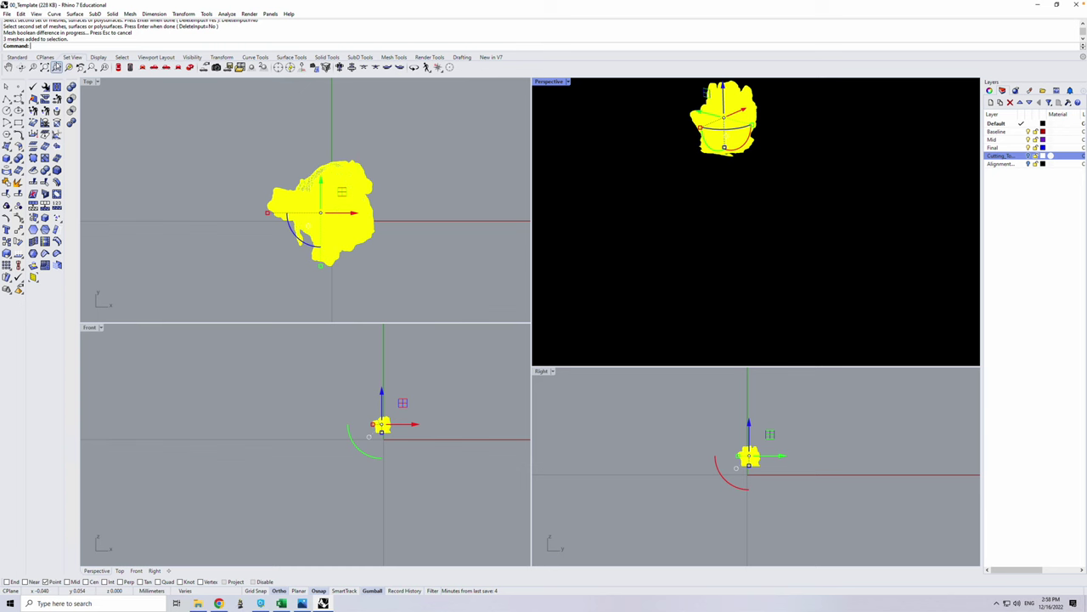
right_click(56, 67)
click(675, 198)
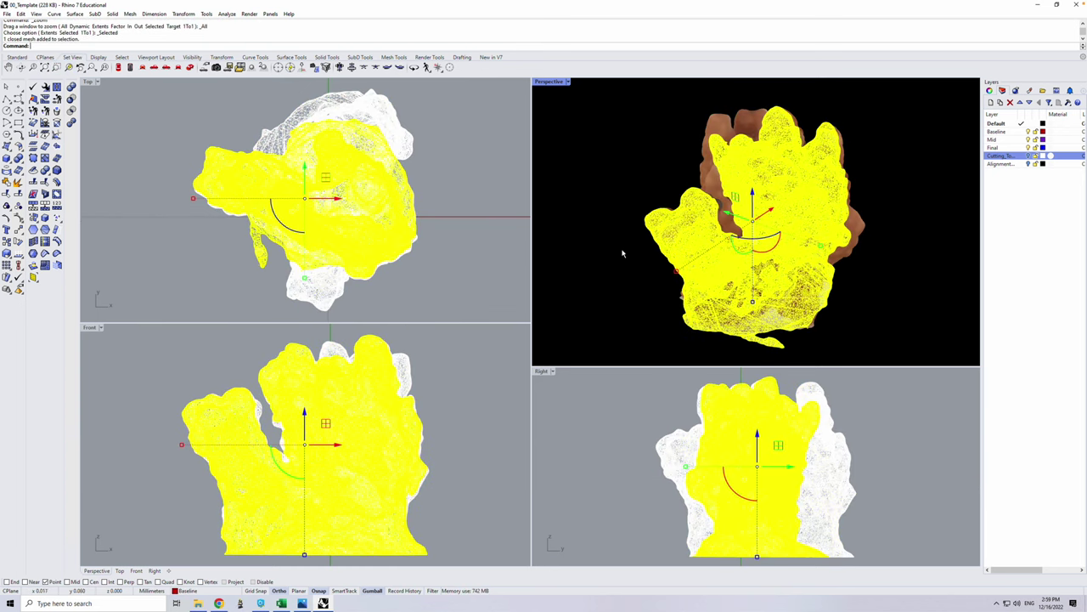
click(608, 191)
right_drag(606, 191, 658, 177)
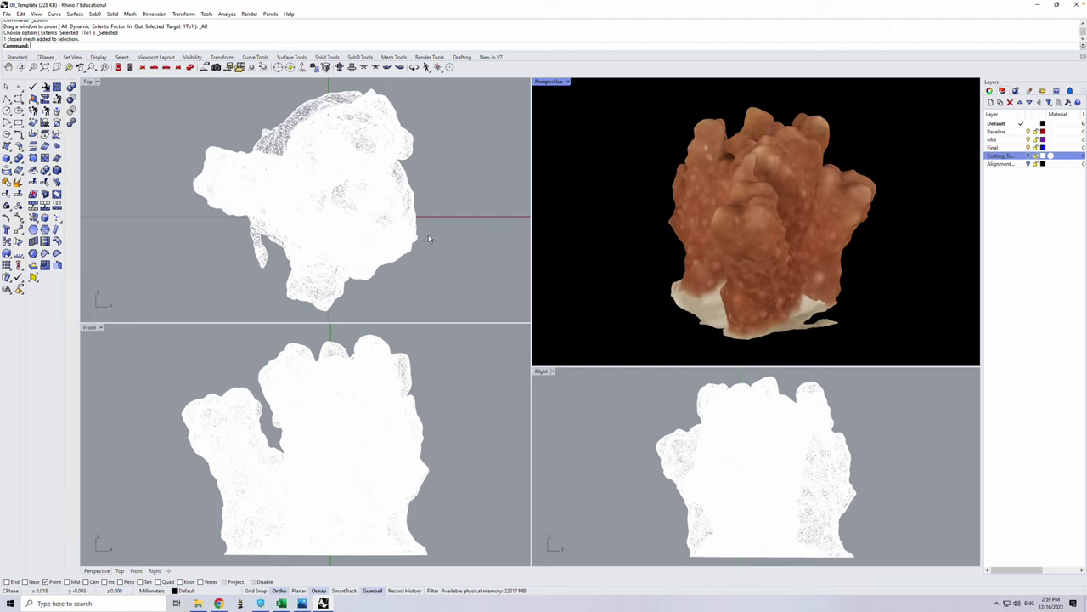
Hide the Mid and Final layers and move the Baseline coral along negative X, clear of the origin
scroll(429, 239, down, 2)
scroll(445, 223, down, 3)
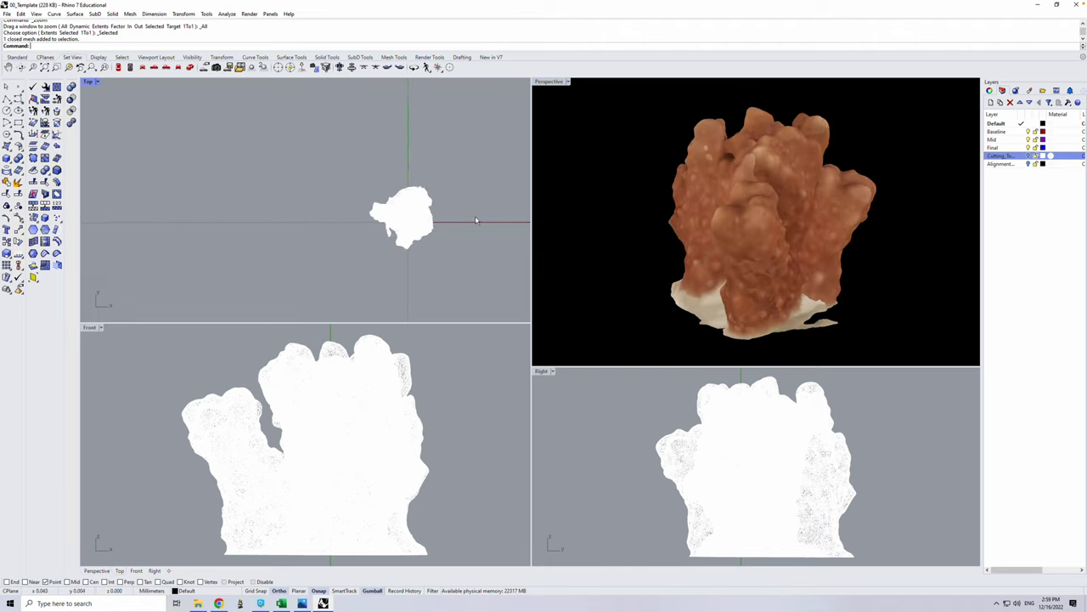
click(1029, 140)
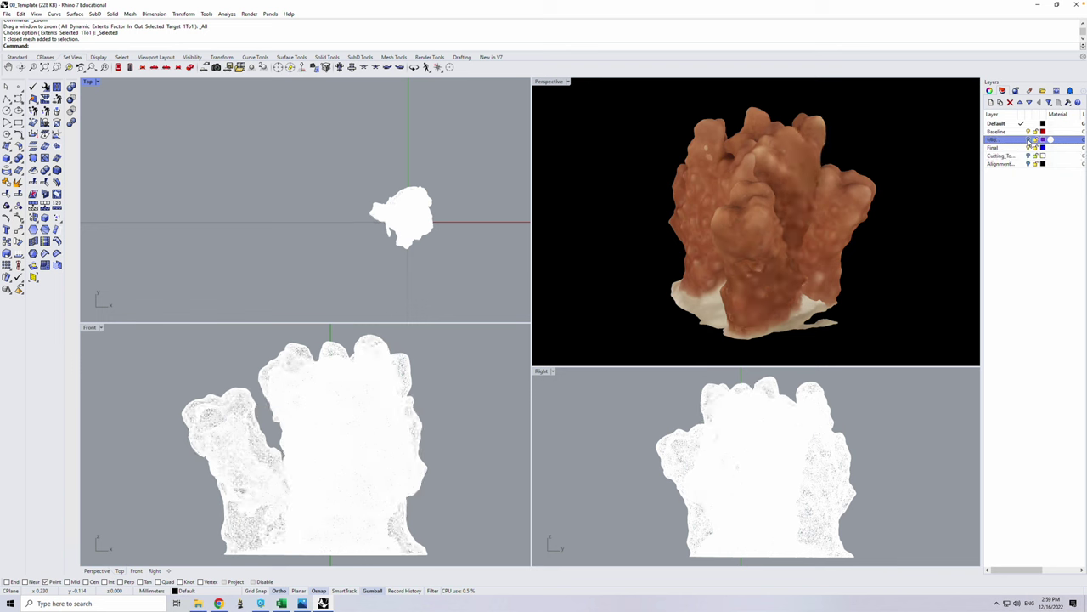
click(1030, 148)
click(418, 226)
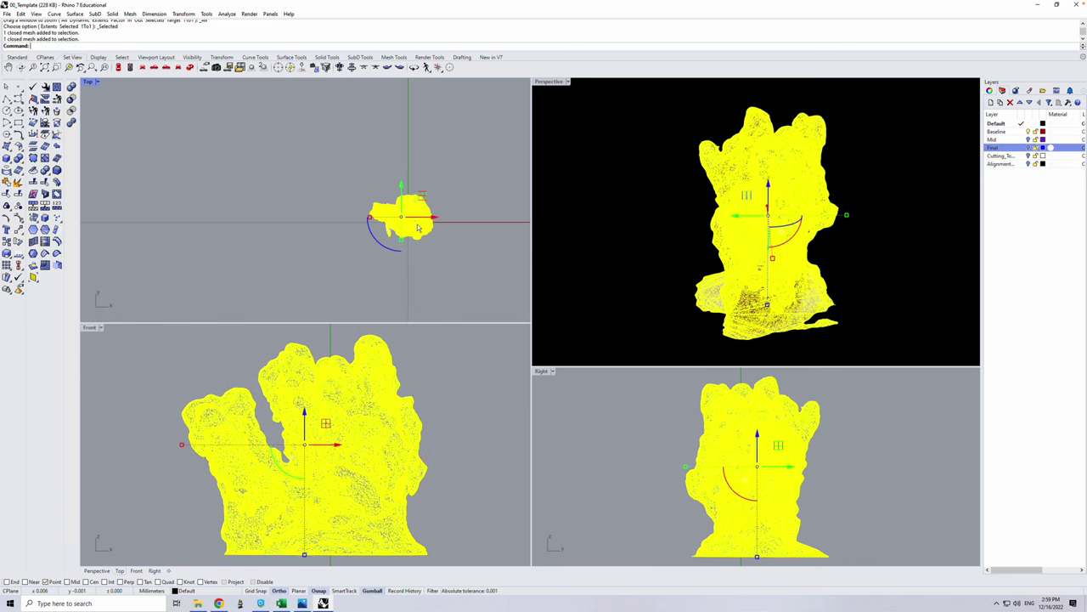
drag(430, 218, 351, 221)
click(417, 276)
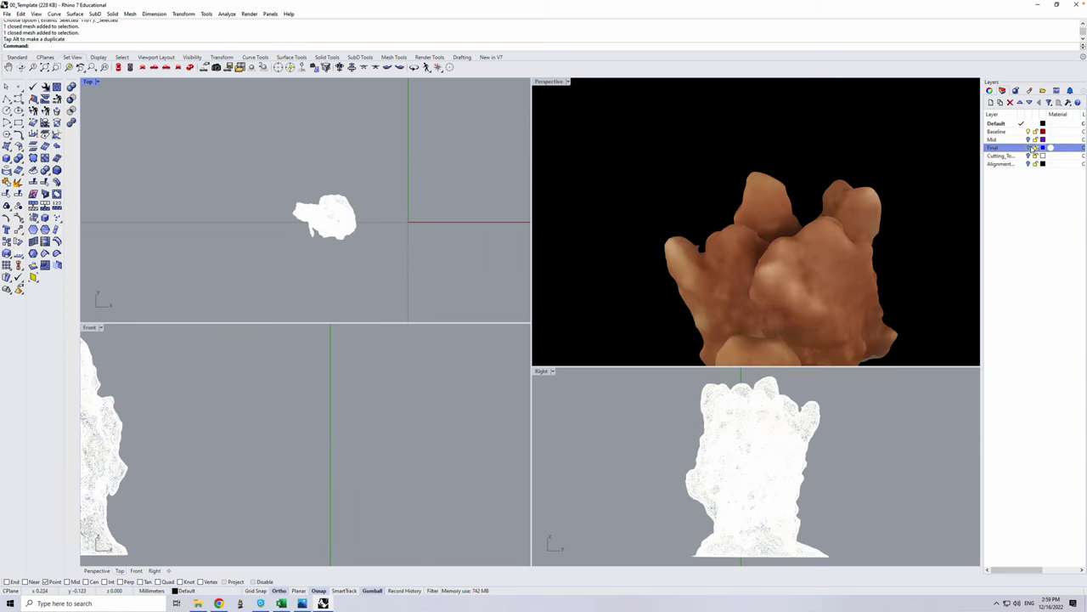
Show the Final layer, move its coral along positive X clear of the origin, and show the Mid layer again
click(1029, 148)
click(412, 215)
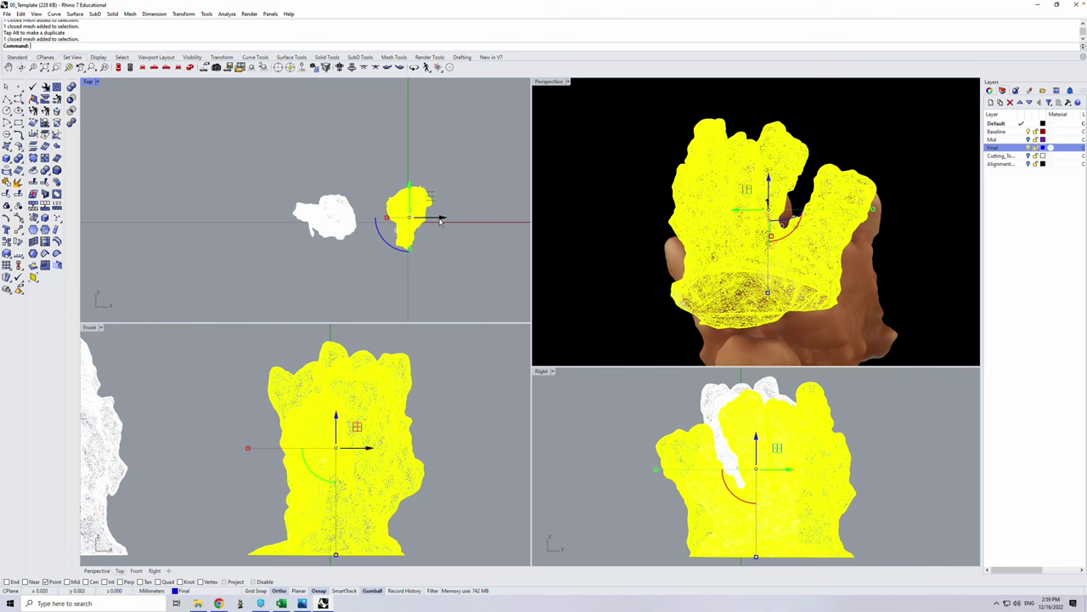
drag(441, 220, 517, 224)
click(1028, 139)
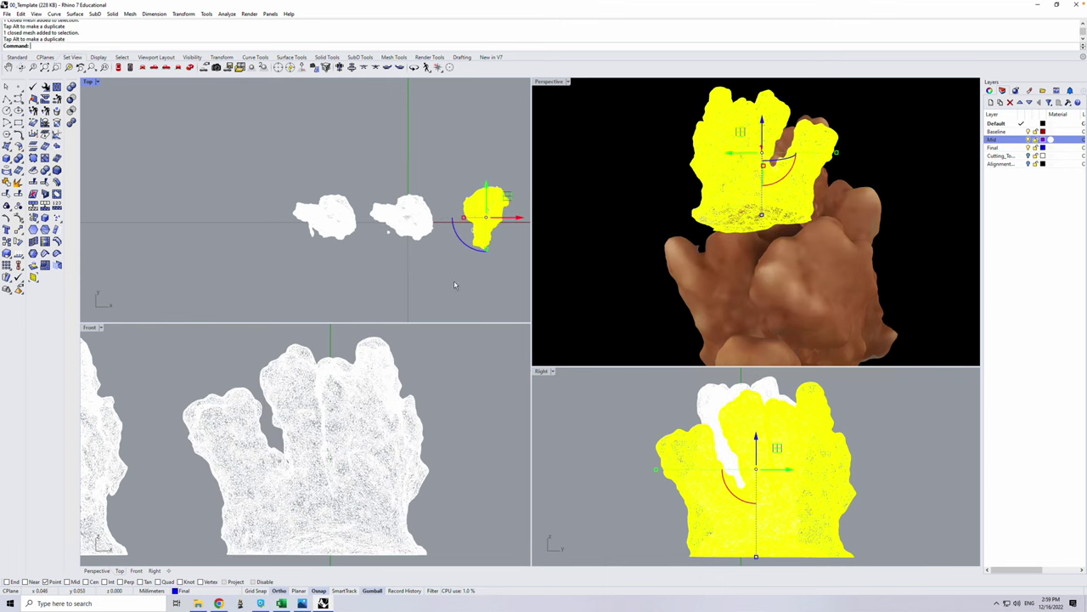
click(444, 290)
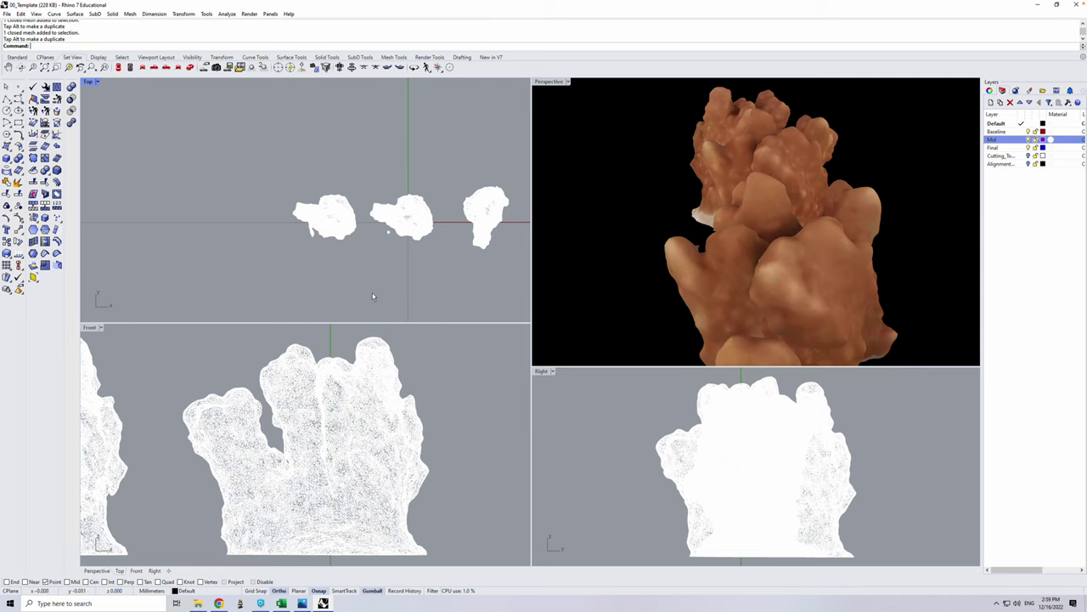
Rotate the Final coral about the vertical axis in the Top view to match the orientation of the other two corals
click(493, 216)
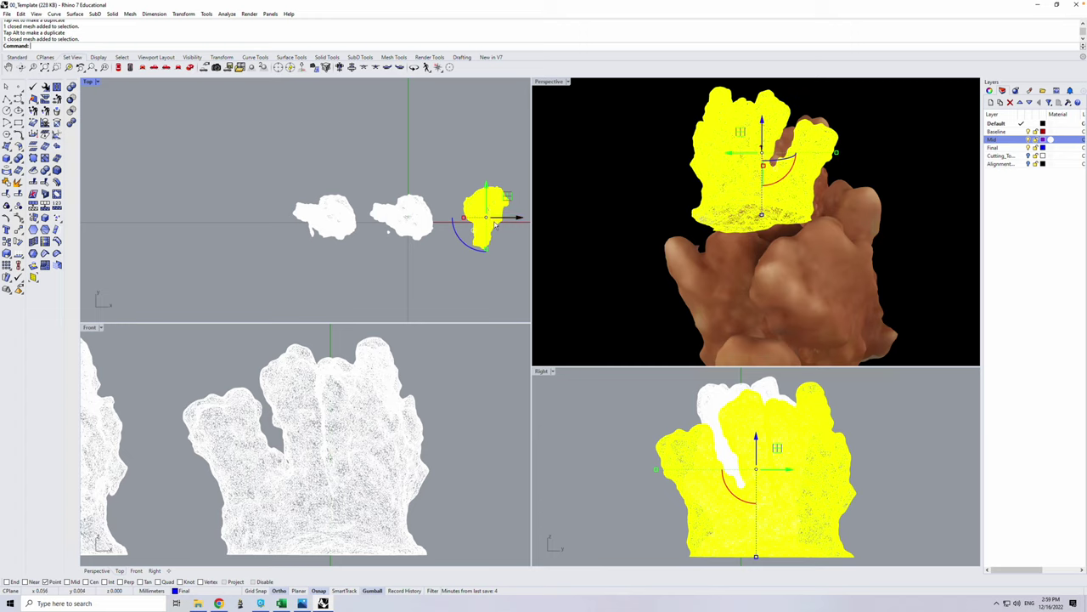
click(386, 276)
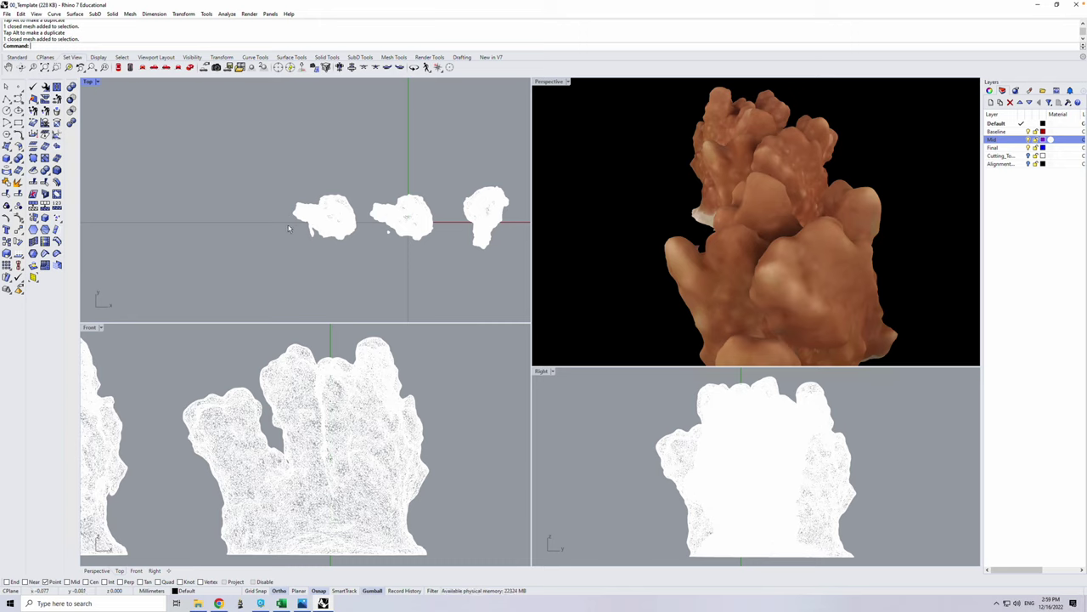
click(464, 210)
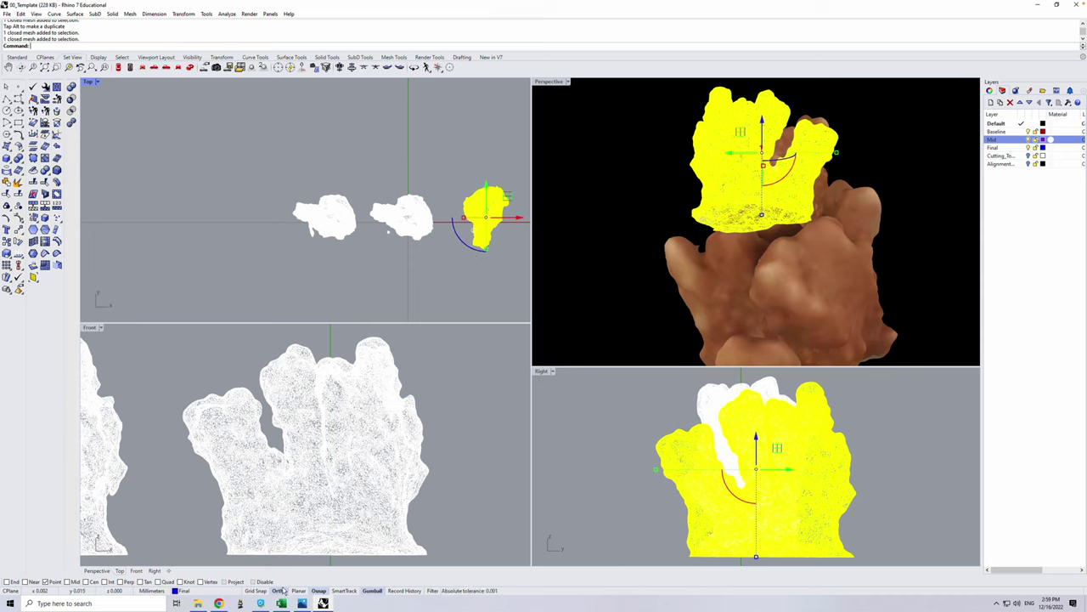
drag(462, 241, 430, 165)
click(428, 170)
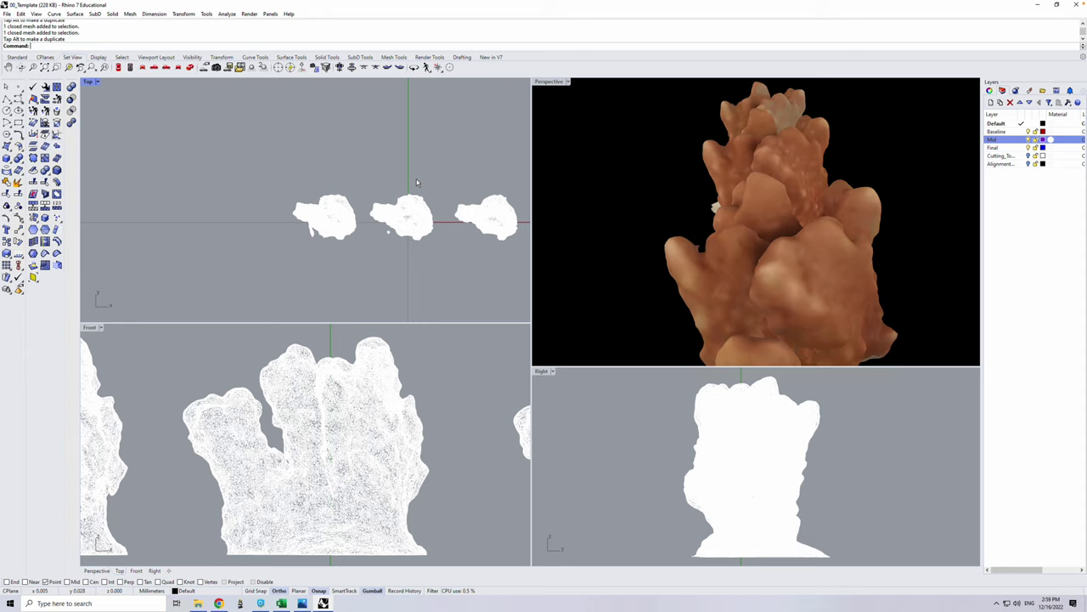
Delete the small stray mesh fragment beside the Mid coral using Delete Faces
right_drag(448, 167, 403, 150)
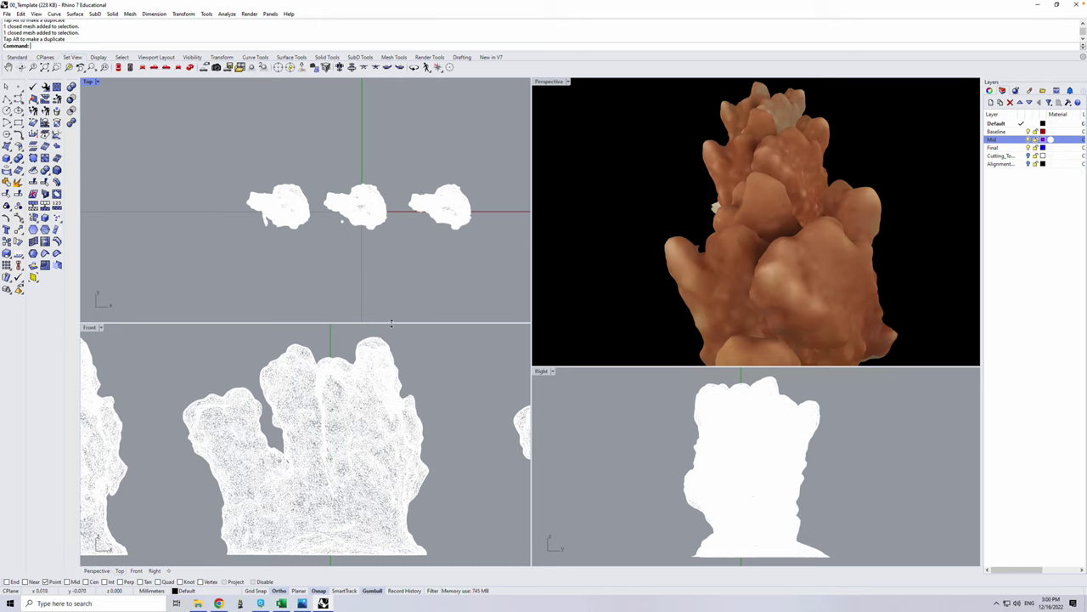
drag(392, 323, 396, 338)
scroll(347, 247, up, 2)
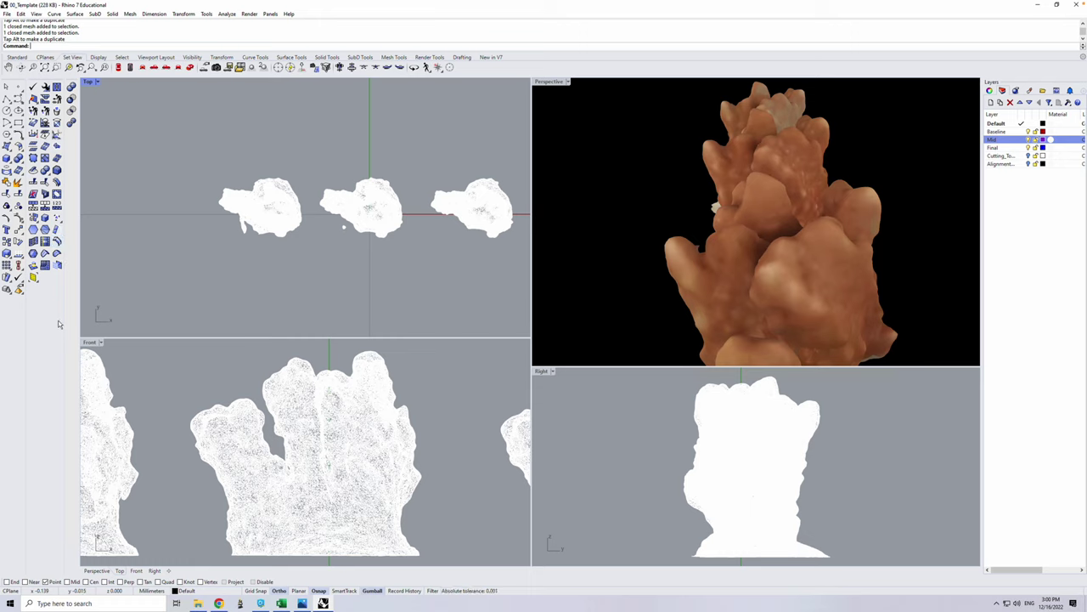
click(57, 111)
click(341, 226)
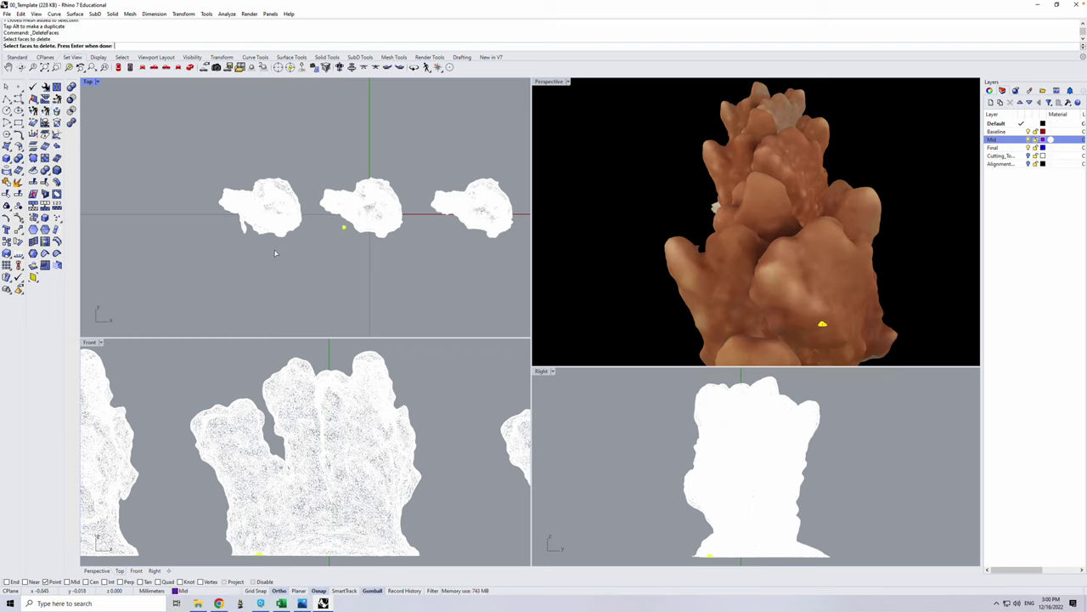
key(Return)
Set the Top viewport to Rendered display mode for a close look at the Baseline coral's base
scroll(231, 232, up, 3)
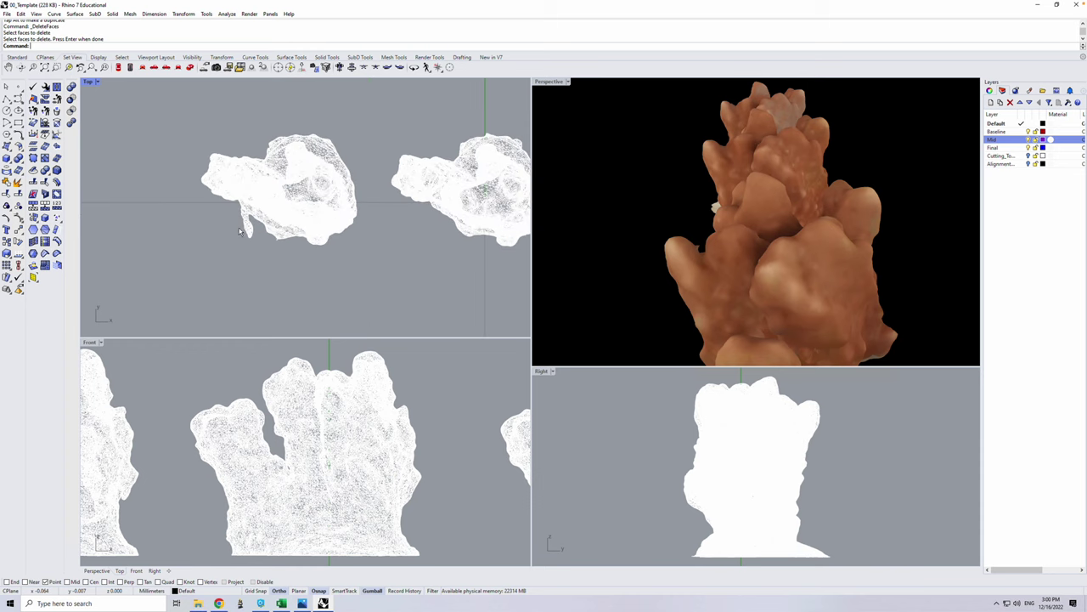
click(91, 82)
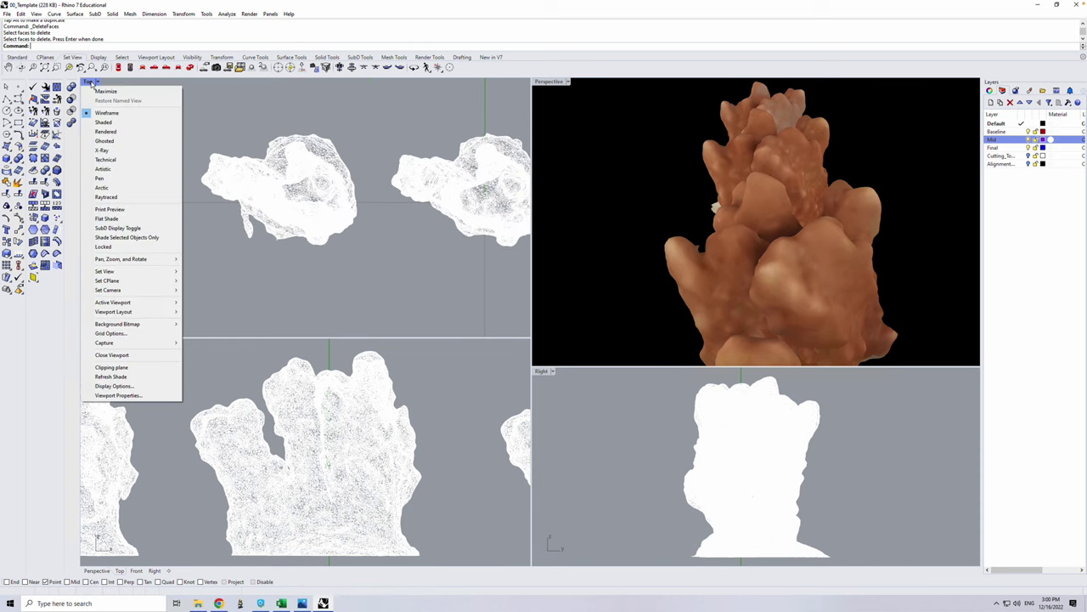
click(105, 132)
scroll(202, 249, down, 4)
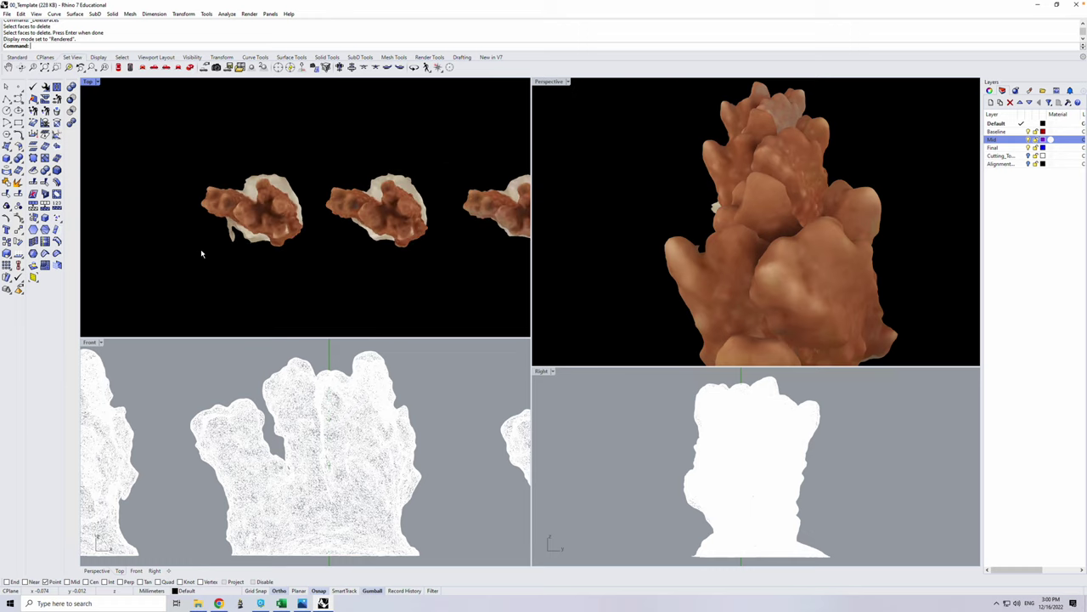
scroll(201, 249, up, 5)
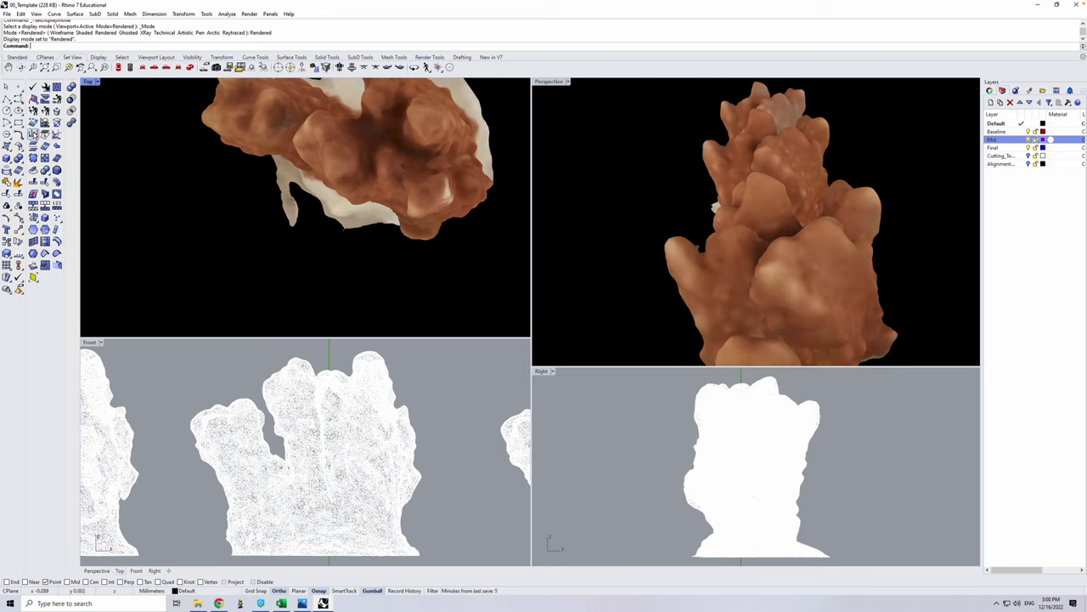
Try deleting the thin sliver protruding from the Baseline coral's base with Delete Faces, and undo the deletion
click(56, 99)
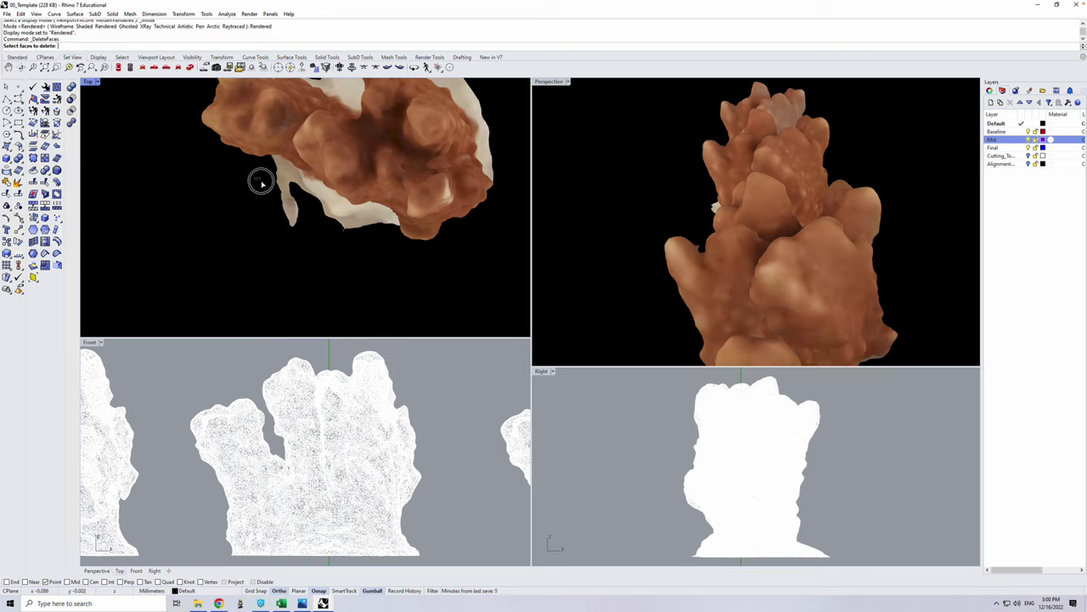
drag(255, 179, 302, 251)
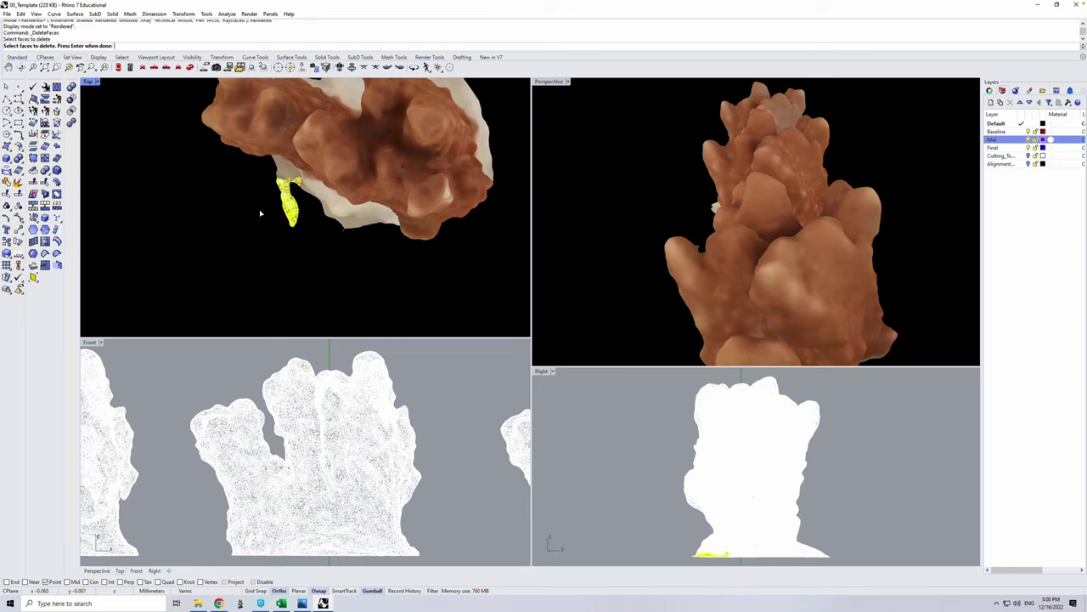
key(Return)
scroll(286, 273, up, 3)
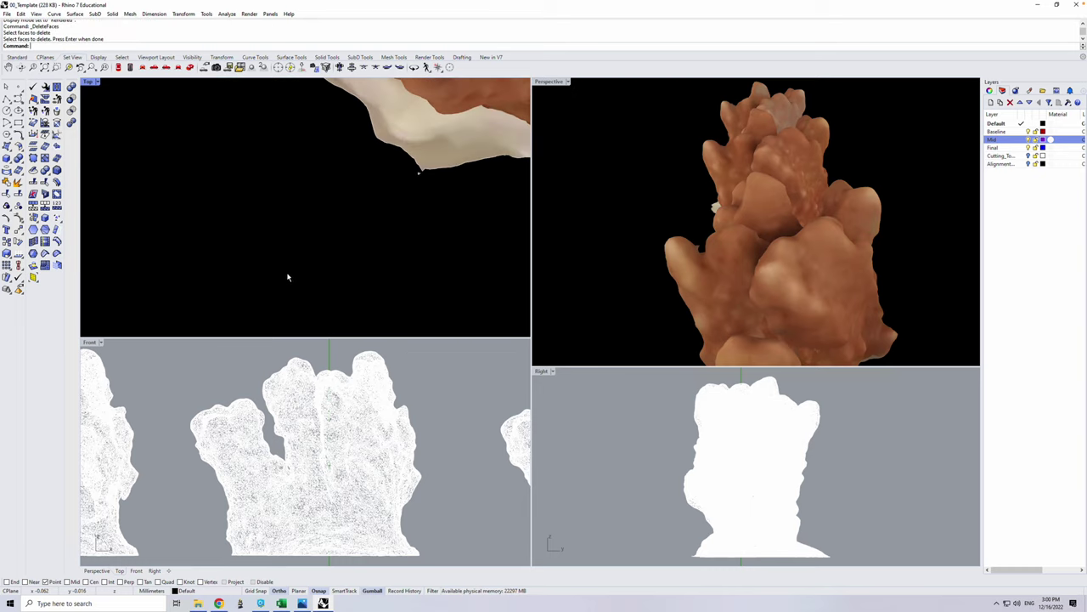
scroll(287, 277, down, 3)
key(ctrl+z)
Maximize the Perspective viewport and view the three trimmed corals side by side from the front
scroll(433, 285, down, 5)
double_click(561, 82)
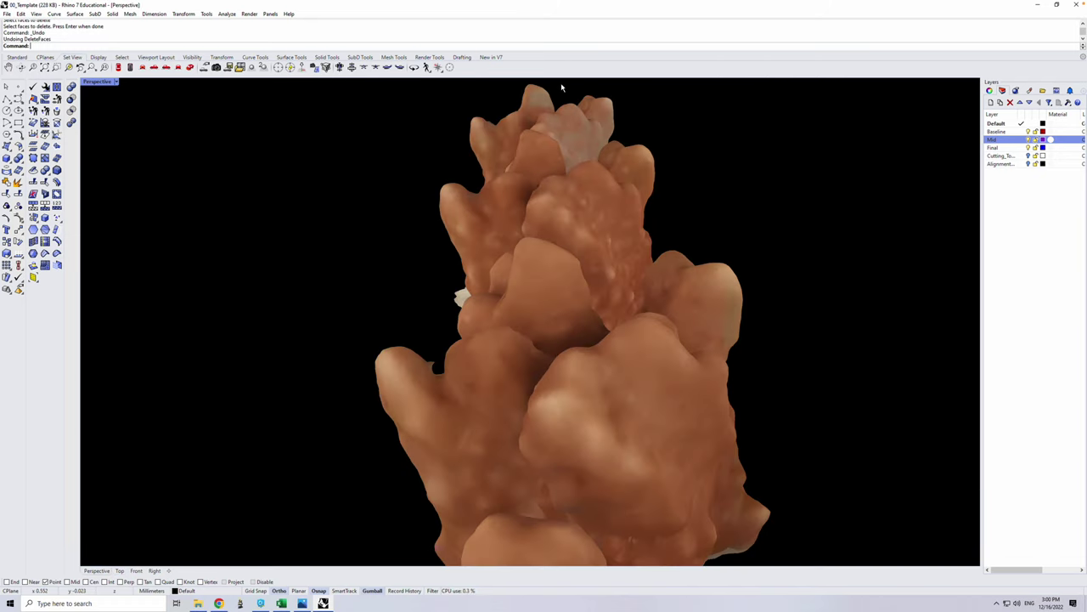
right_drag(657, 329, 637, 384)
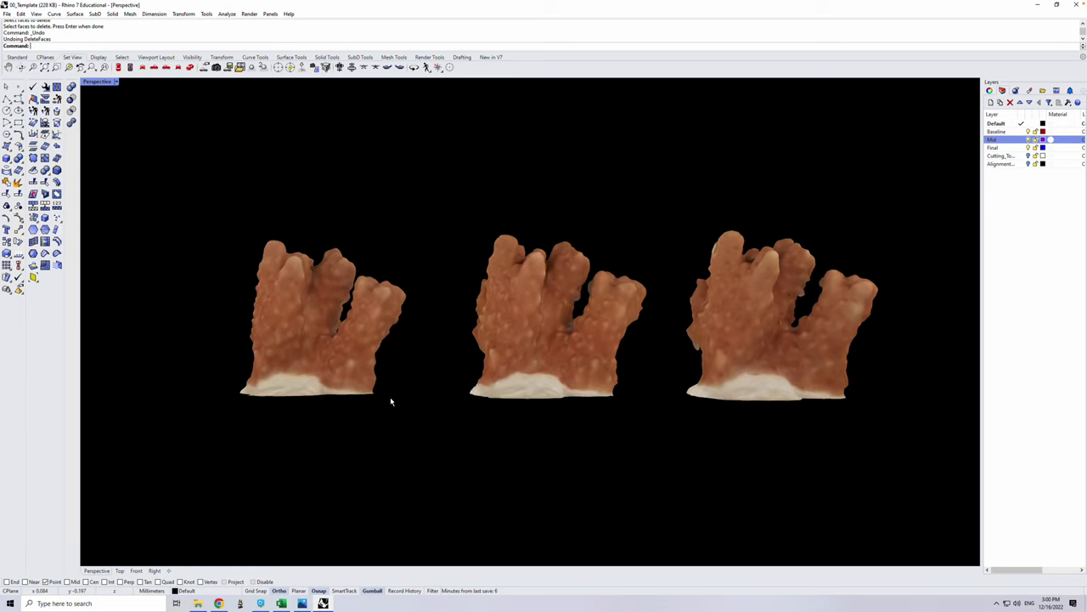
Show the cutting tool layer and raise the cutting block slightly in the Front view so it covers the corals' thin base edges
click(1028, 155)
click(626, 462)
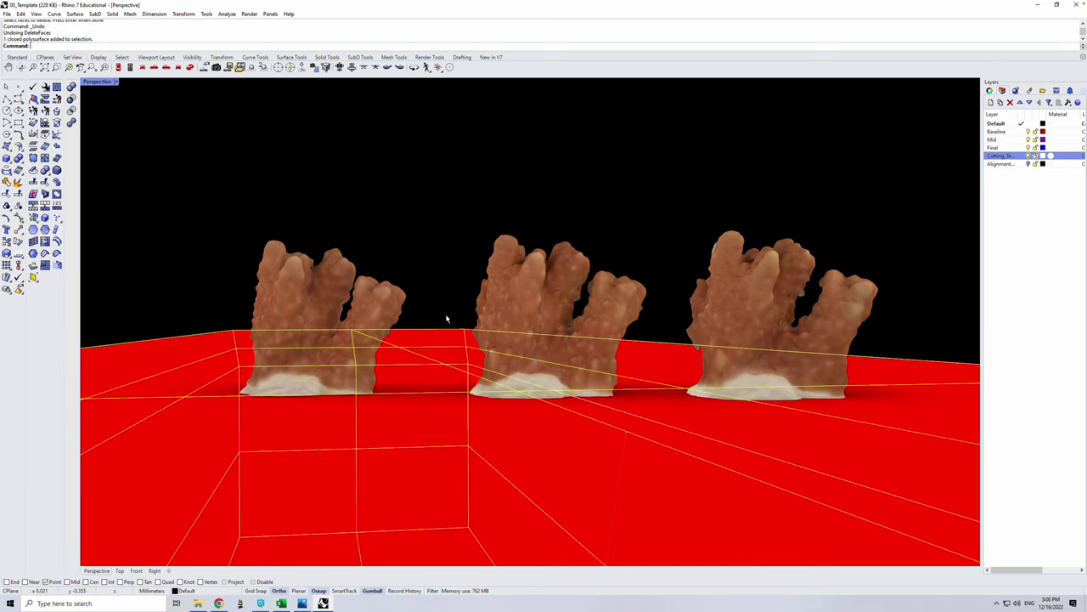
double_click(99, 84)
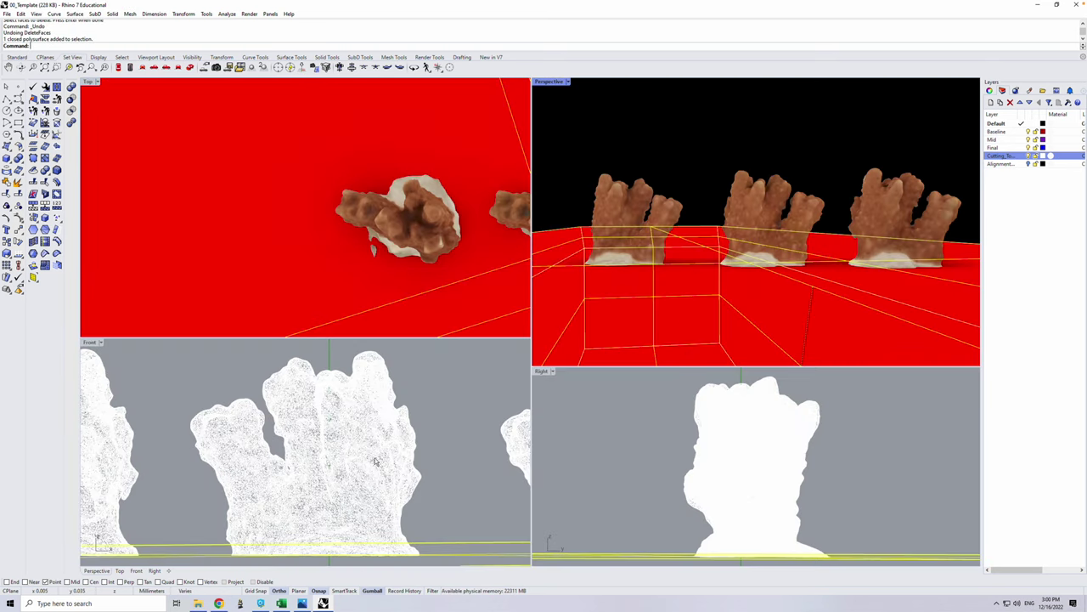
scroll(404, 500, down, 6)
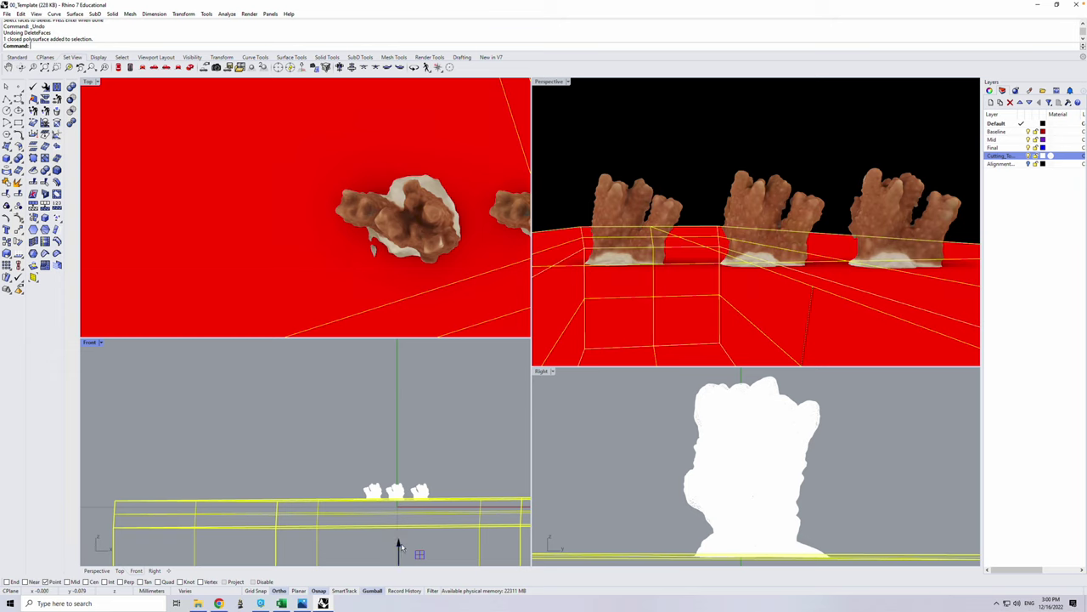
drag(399, 548, 399, 541)
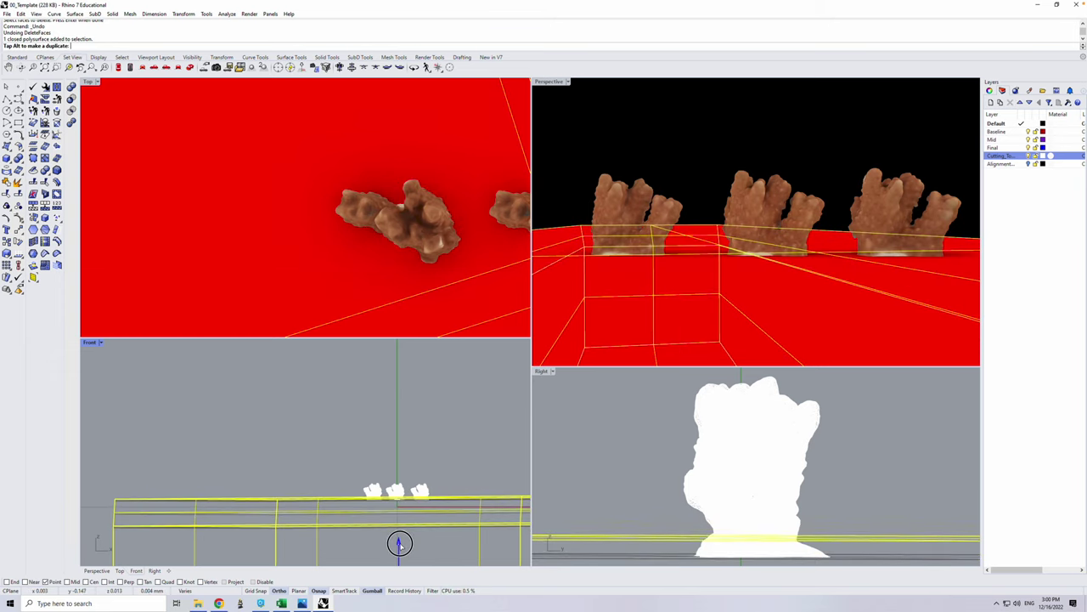
drag(399, 544, 399, 545)
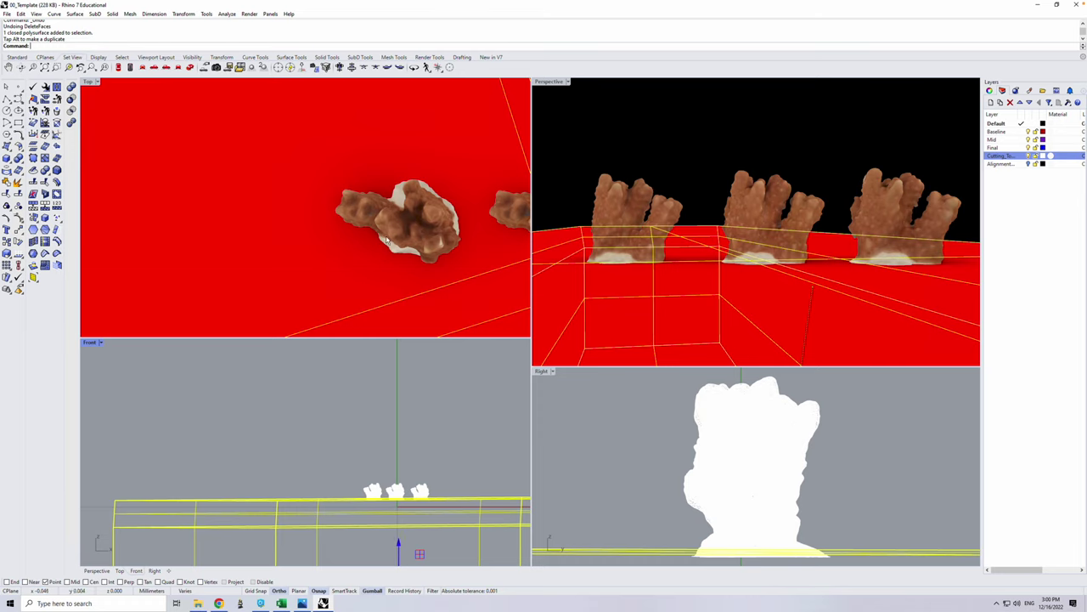
Subtract the raised cutting block from all three corals with Mesh Boolean Difference and hide the cutting tool layer
double_click(88, 82)
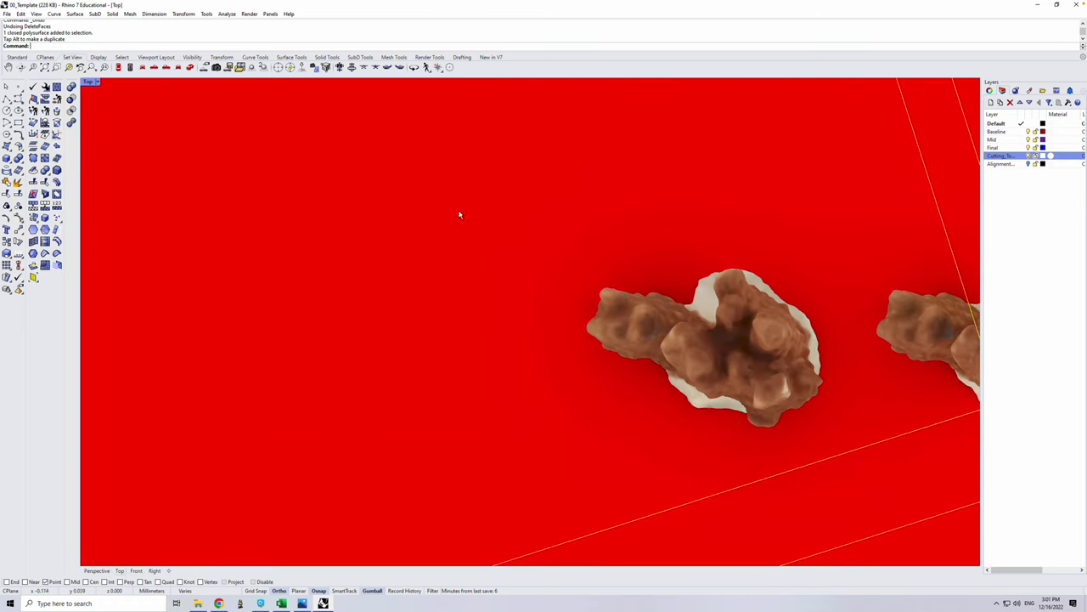
scroll(486, 220, down, 5)
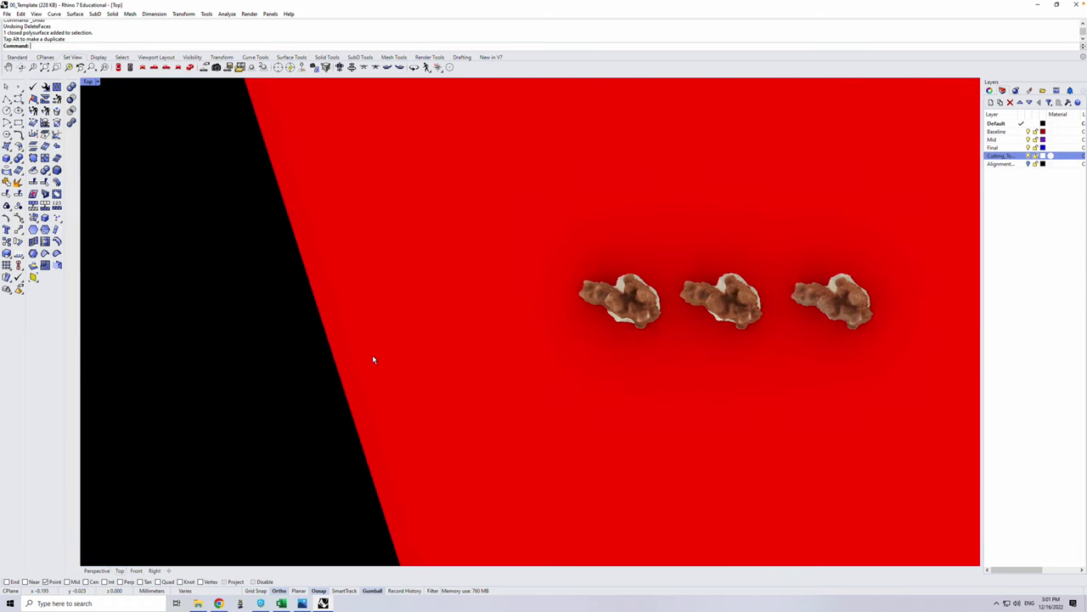
right_drag(854, 315, 706, 269)
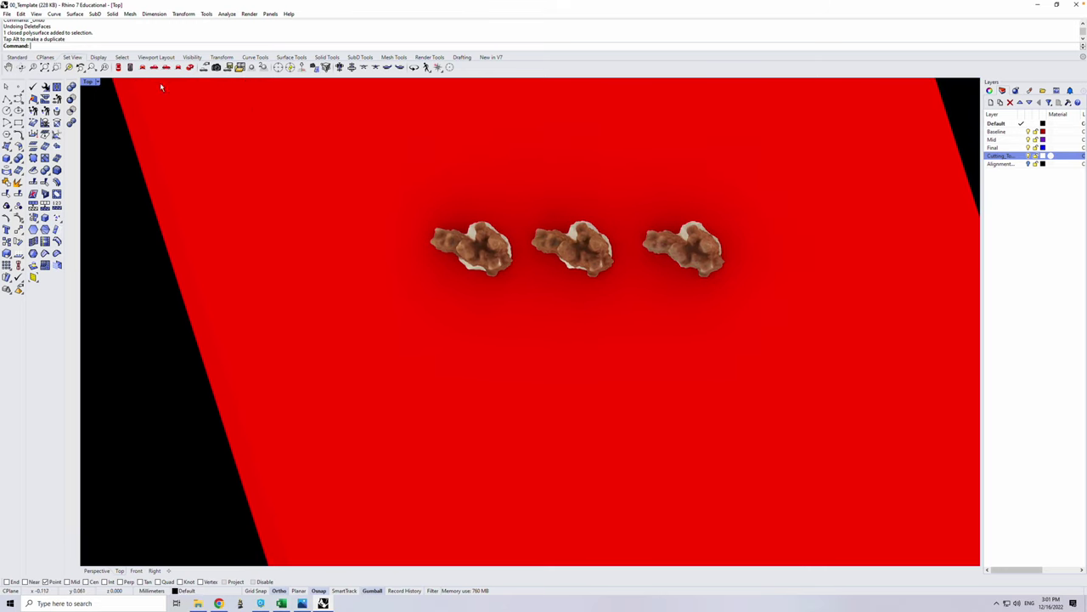
double_click(89, 82)
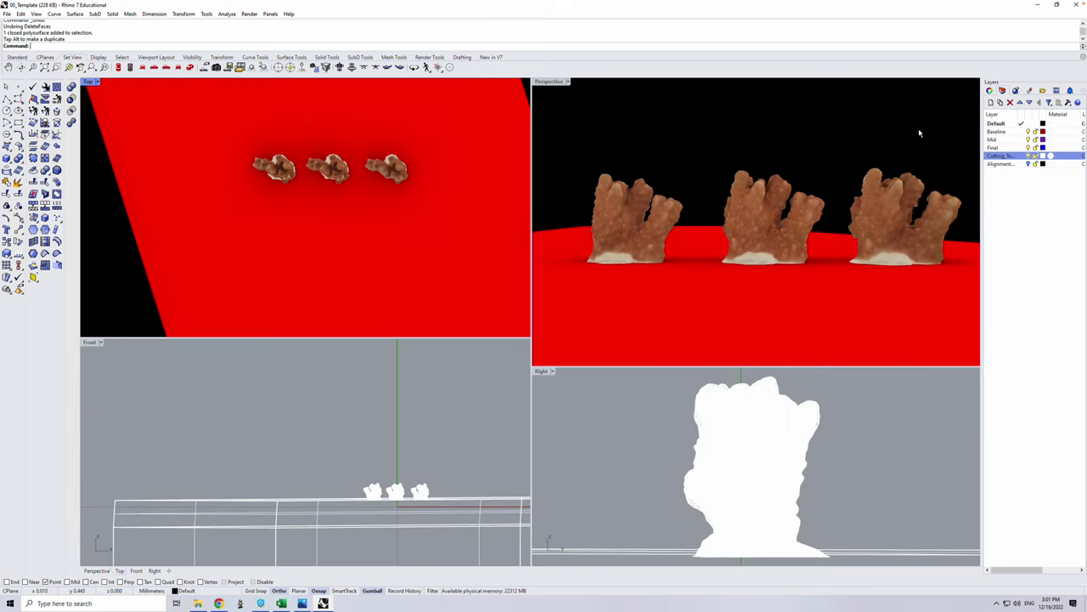
drag(931, 141, 644, 226)
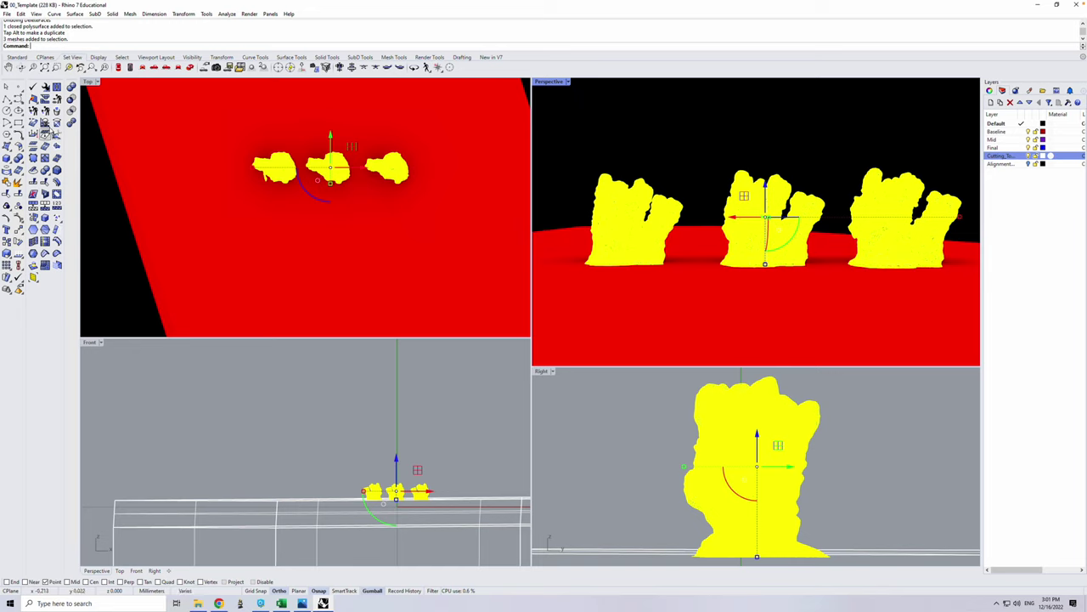
click(71, 98)
click(210, 284)
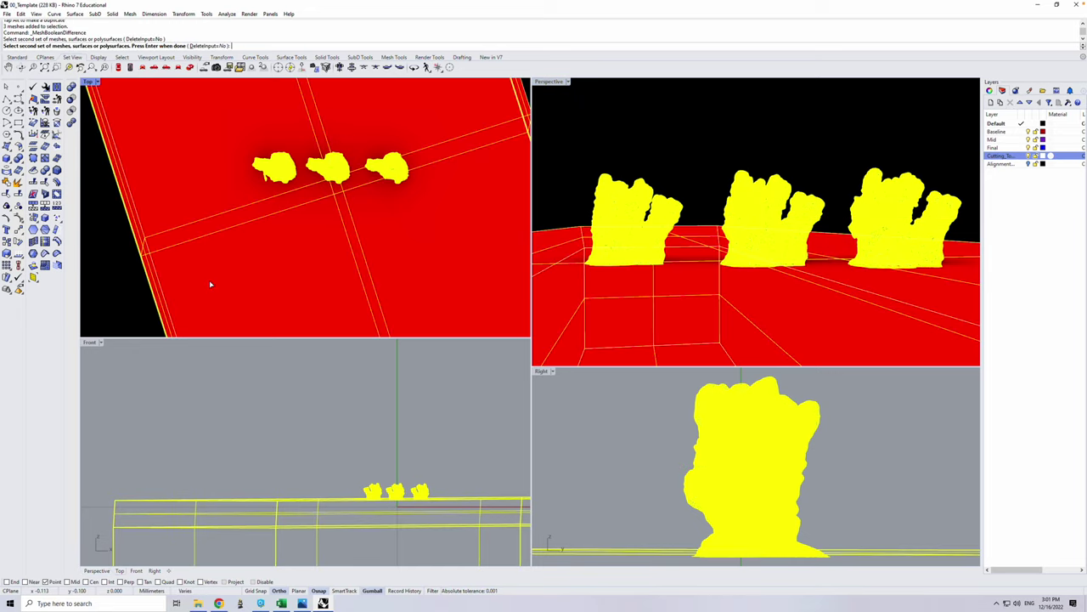
key(Return)
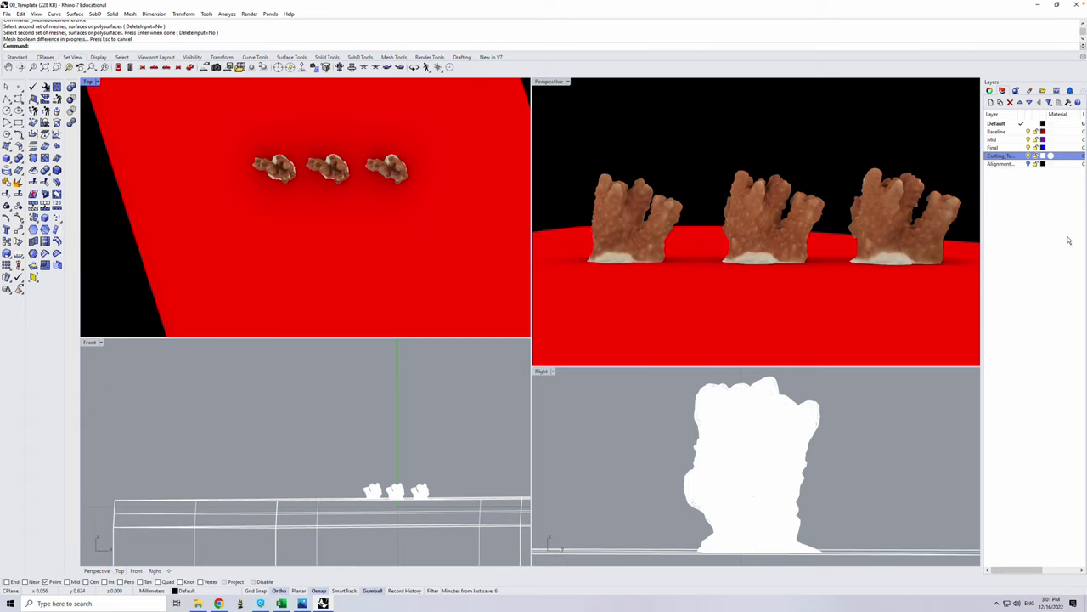
click(1028, 156)
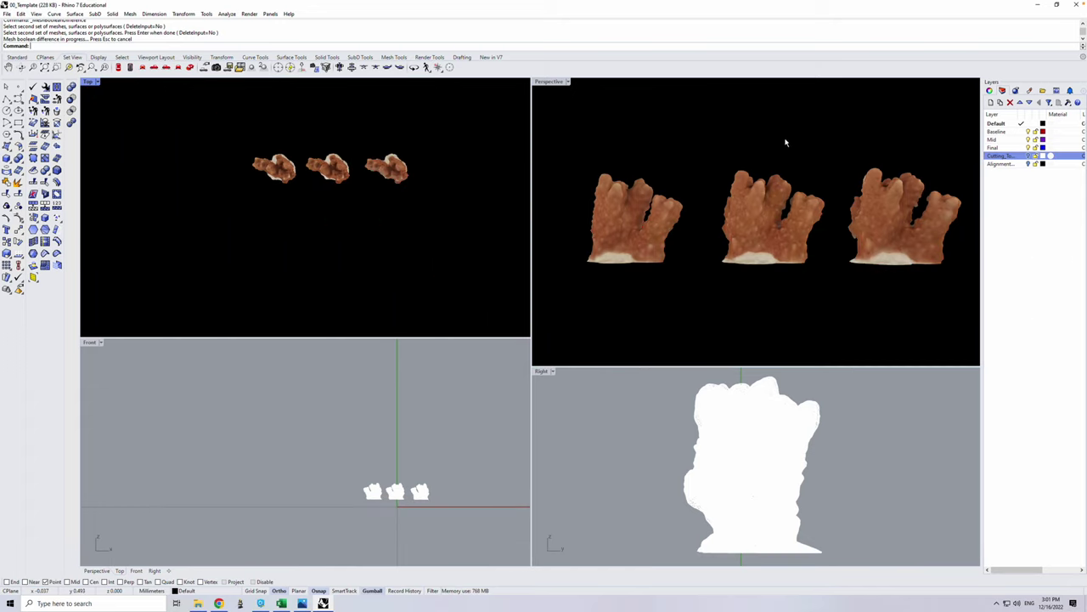
Align the three trimmed corals by their bottom edges in the Top view, using automatic alignment
click(730, 156)
mouse_move(730, 157)
right_down()
mouse_move(750, 296)
mouse_move(735, 141)
right_up()
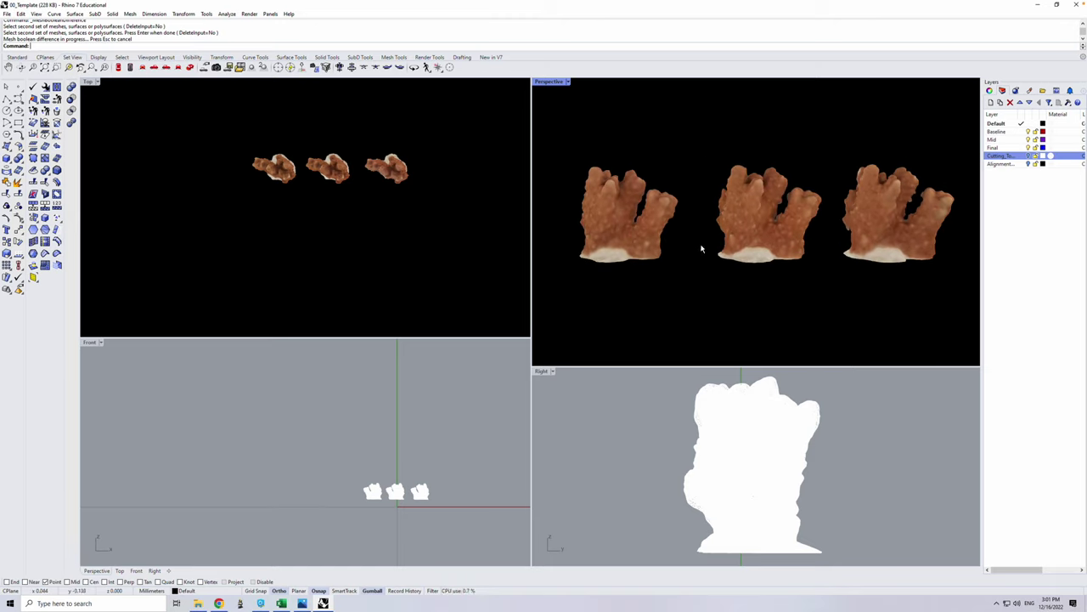
scroll(710, 252, down, 2)
drag(446, 116, 309, 165)
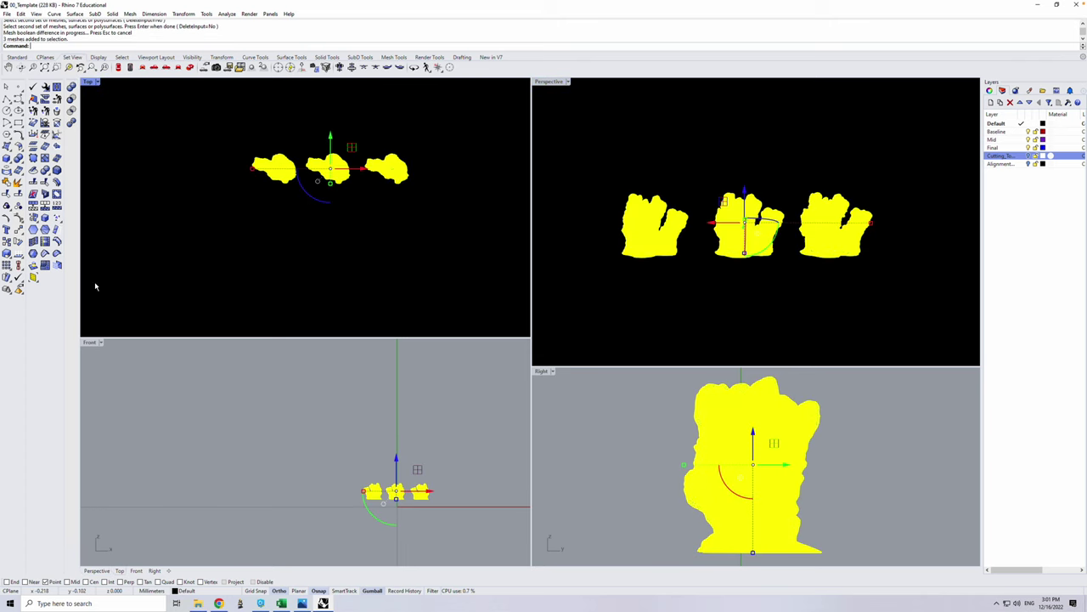
click(20, 269)
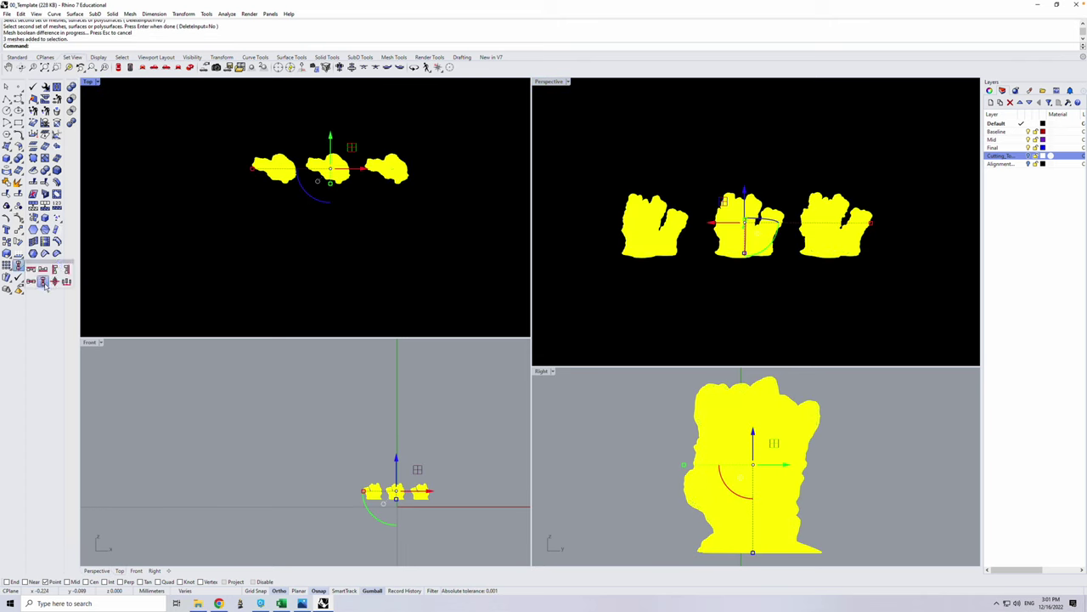
click(43, 271)
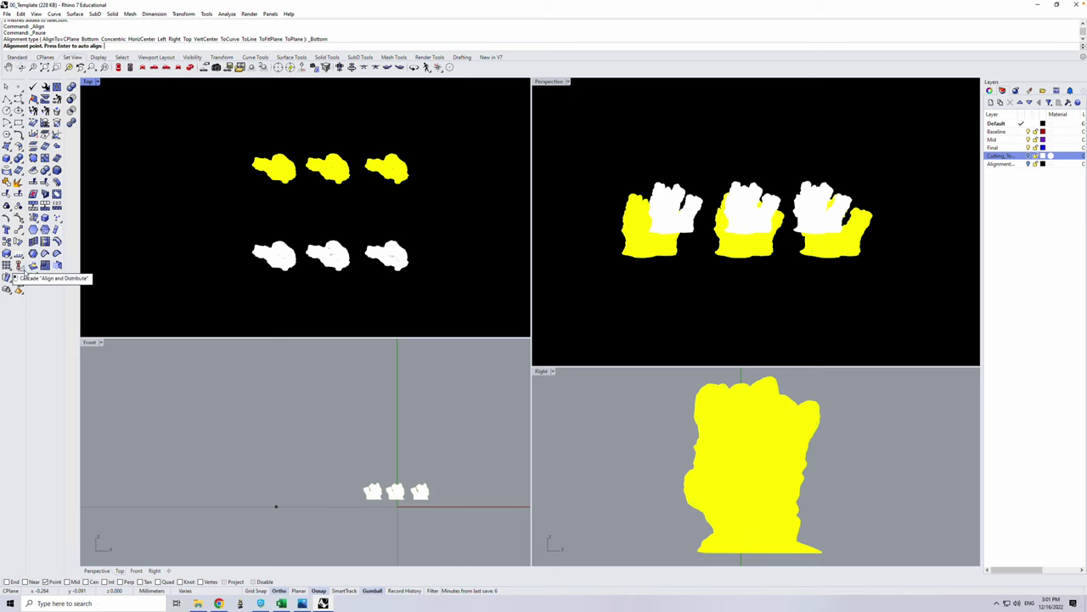
key(Return)
Distribute the three corals along the X axis in Gap mode with automatic spacing
click(19, 269)
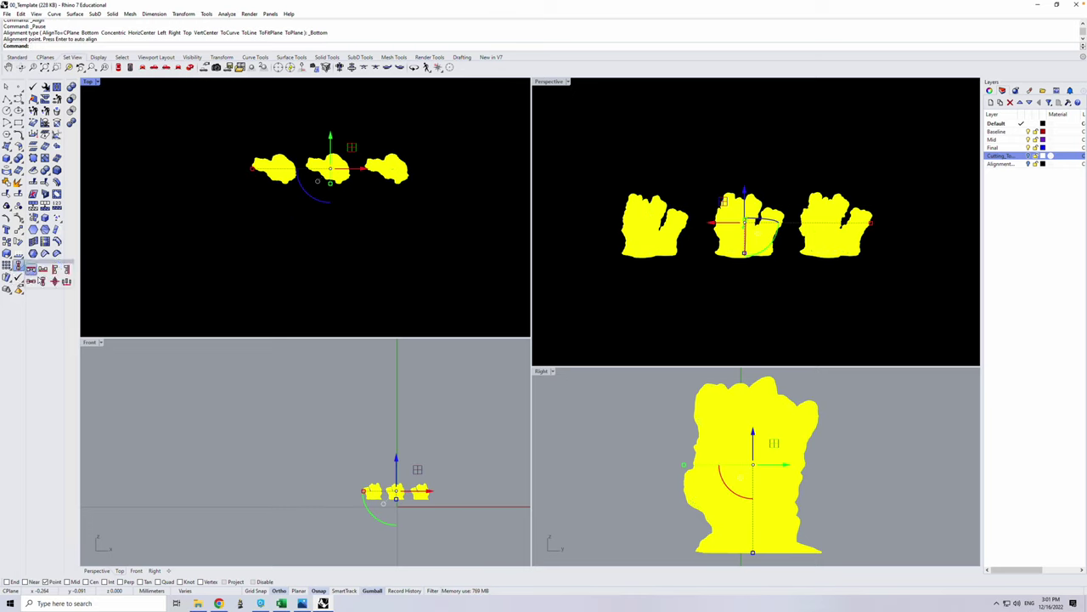
click(67, 289)
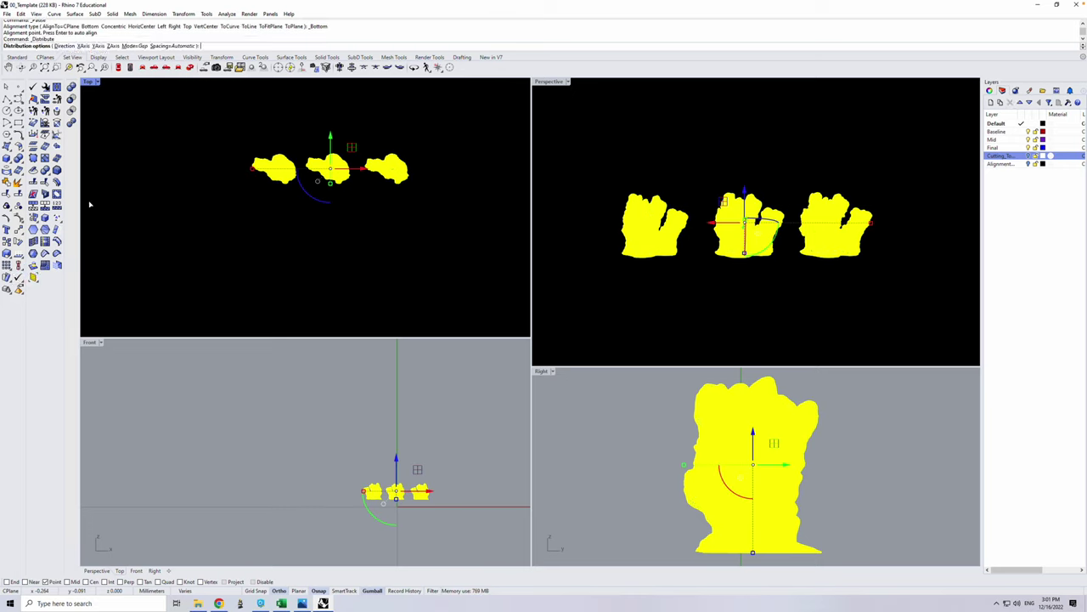
click(83, 46)
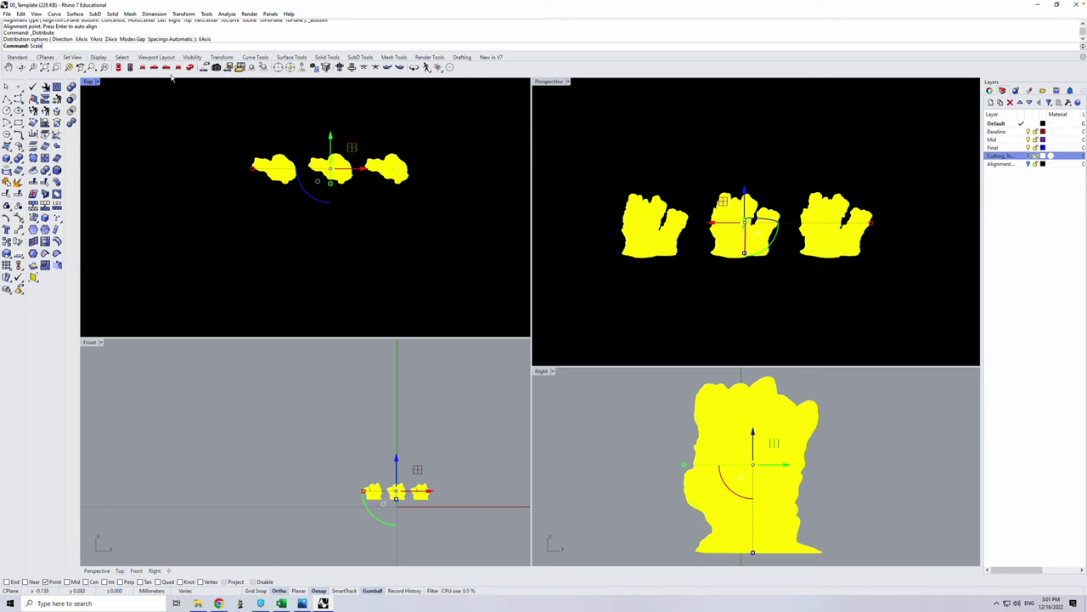
key(Return)
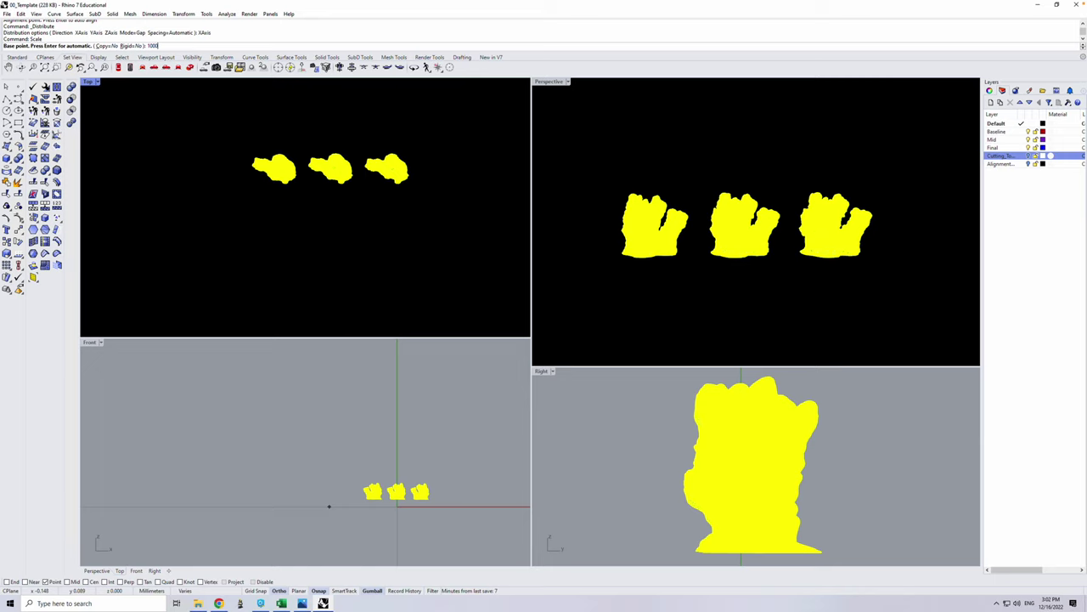
key(Return)
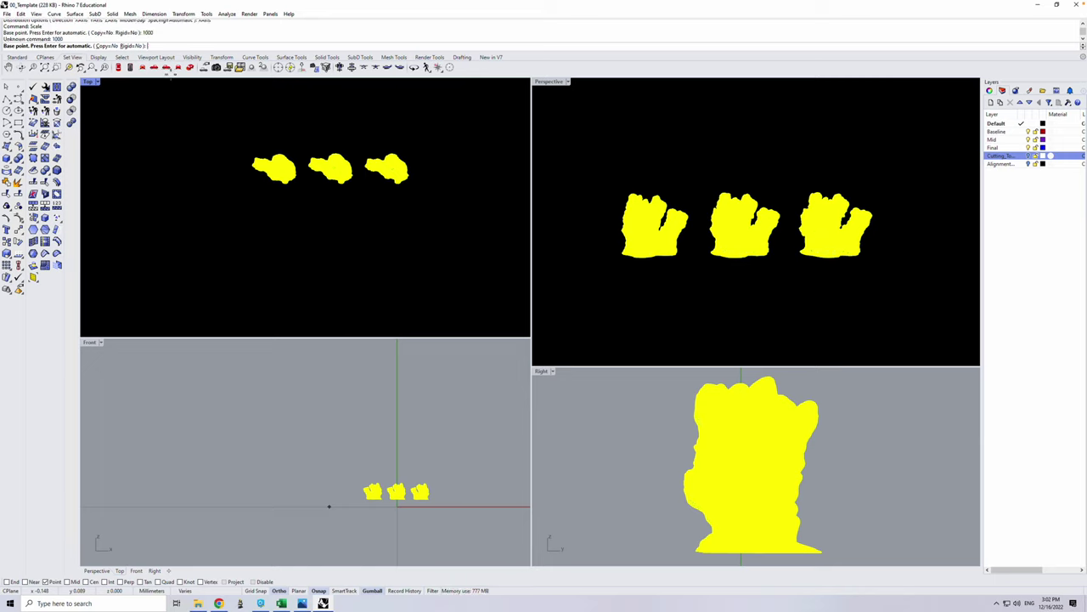
key(Return)
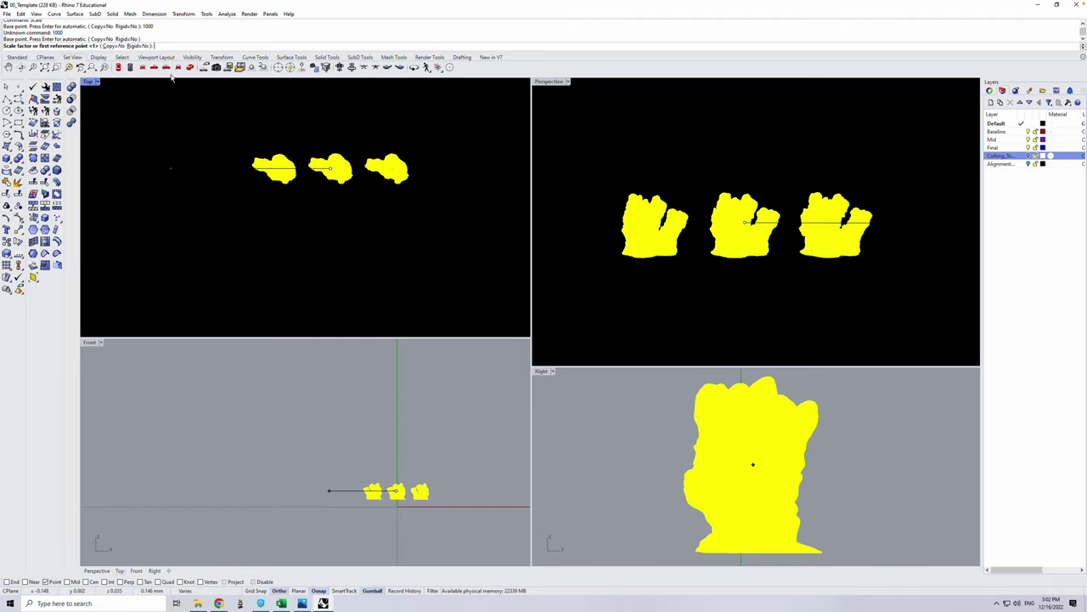
key(Escape)
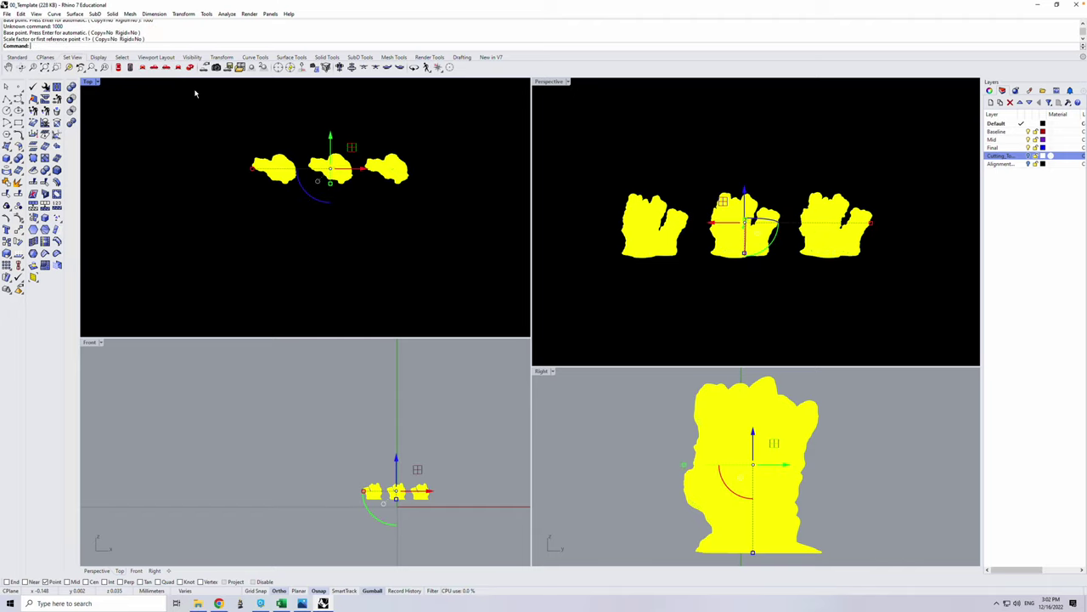
Scale the three corals by a factor of 1000 about the automatic base point and fit them in all viewports
key(Return)
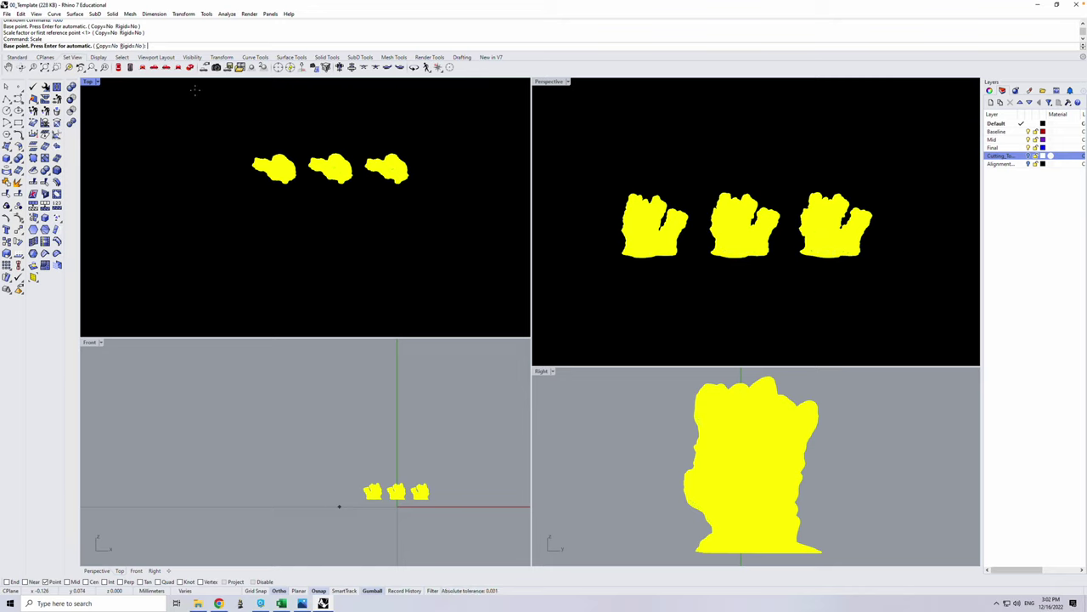
key(Return)
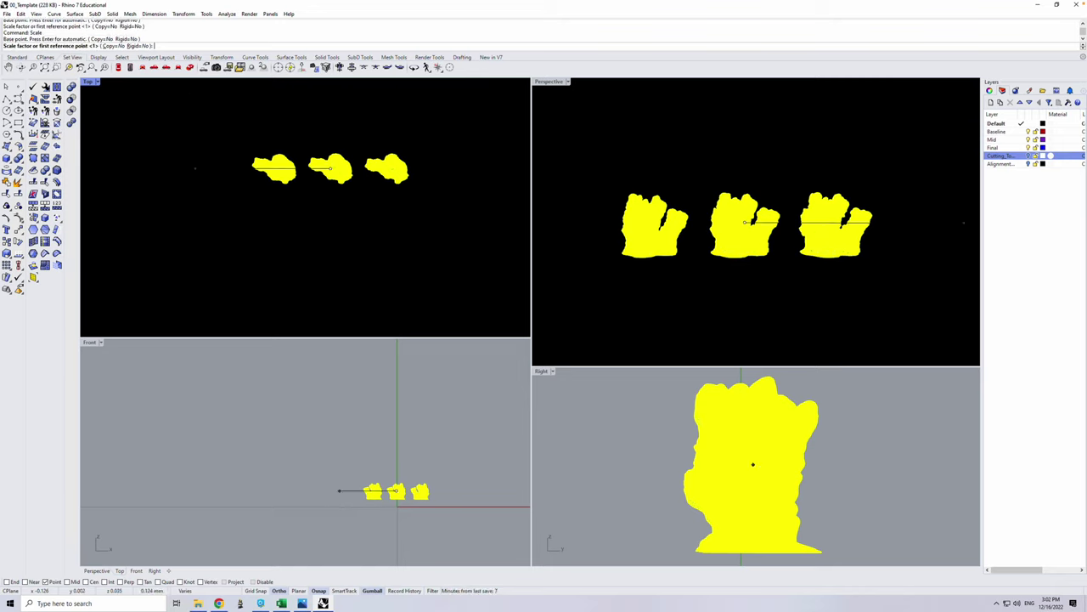
key(Return)
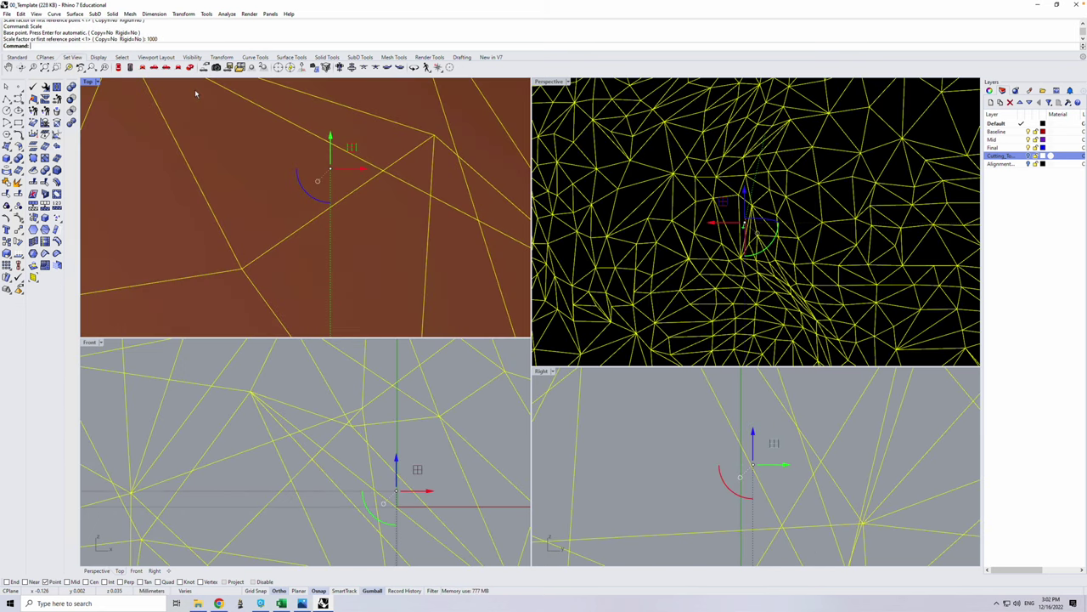
right_click(66, 70)
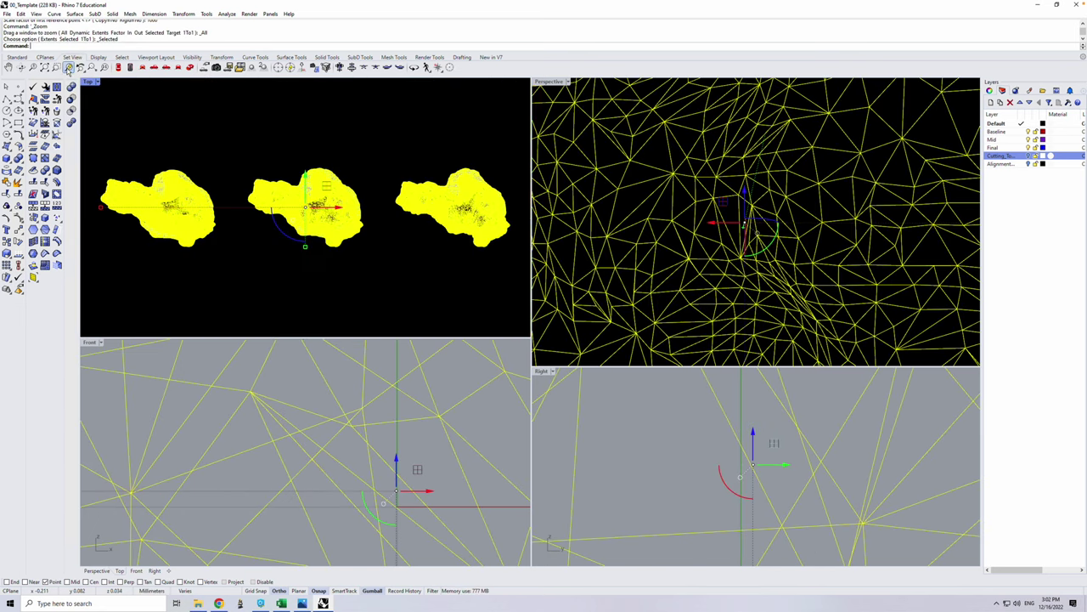
Examine the closed flat bases and the front and back sides of the three scaled corals in the Perspective view
right_drag(405, 315, 405, 279)
mouse_move(756, 298)
right_down()
mouse_move(759, 354)
mouse_move(640, 260)
mouse_move(600, 268)
right_up()
scroll(760, 219, up, 3)
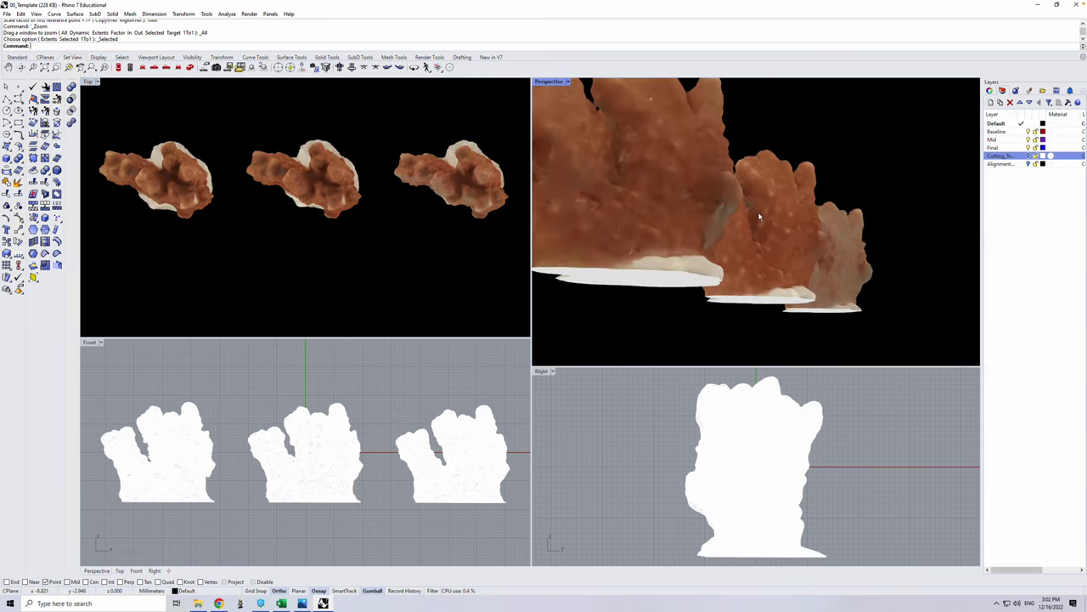
right_drag(776, 215, 832, 207)
click(838, 210)
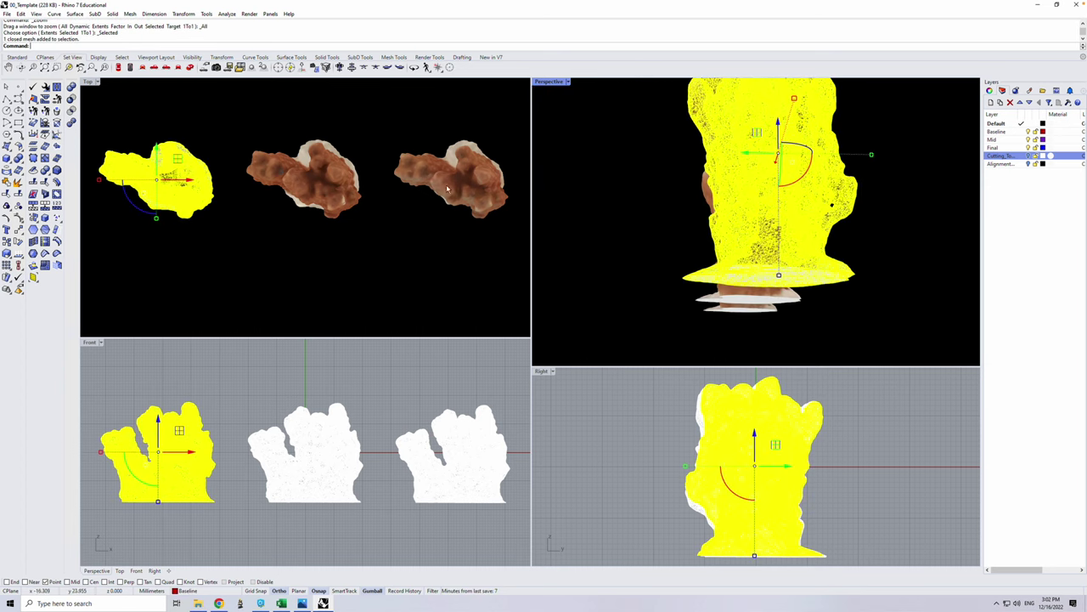
click(898, 218)
mouse_move(907, 207)
right_down()
mouse_move(830, 226)
mouse_move(806, 272)
mouse_move(866, 296)
mouse_move(919, 232)
mouse_move(675, 245)
mouse_move(825, 252)
right_up()
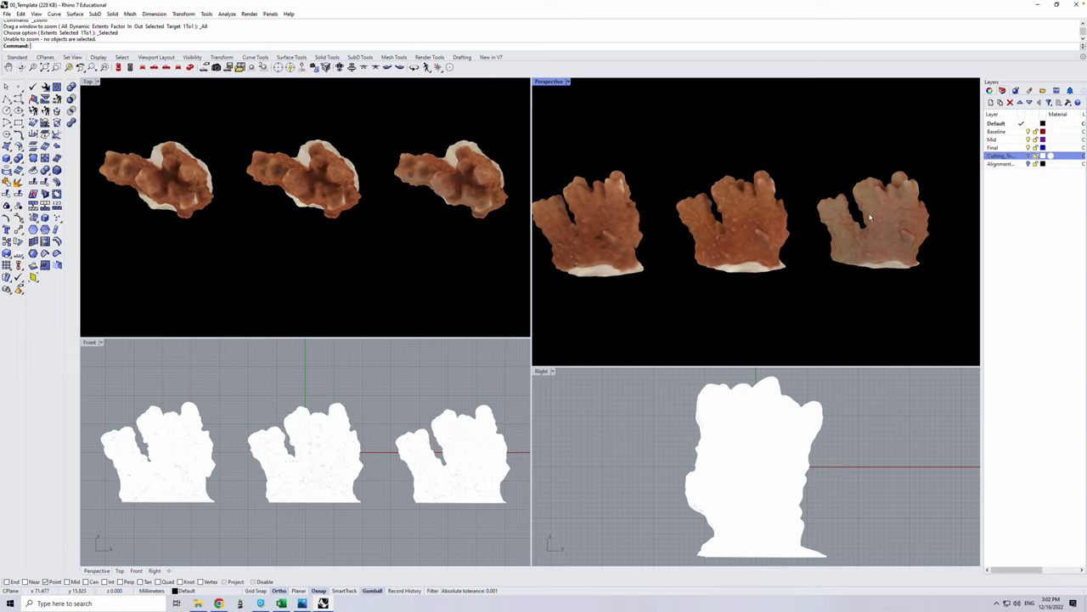
right_drag(594, 285, 790, 285)
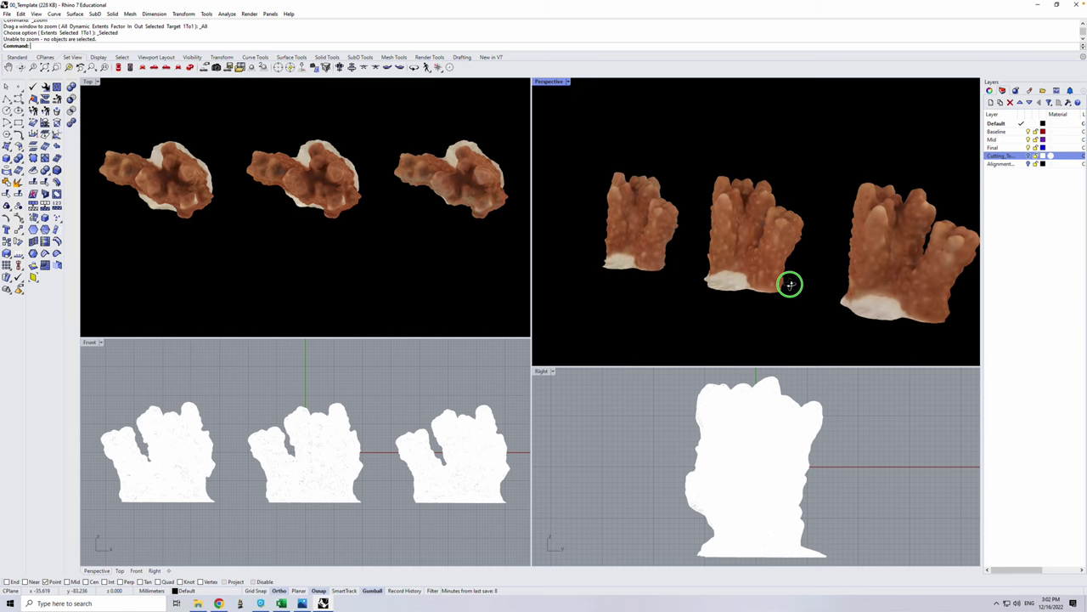
Calculate the Baseline coral's volume and copy the resulting value
click(189, 181)
text(v)
key(Return)
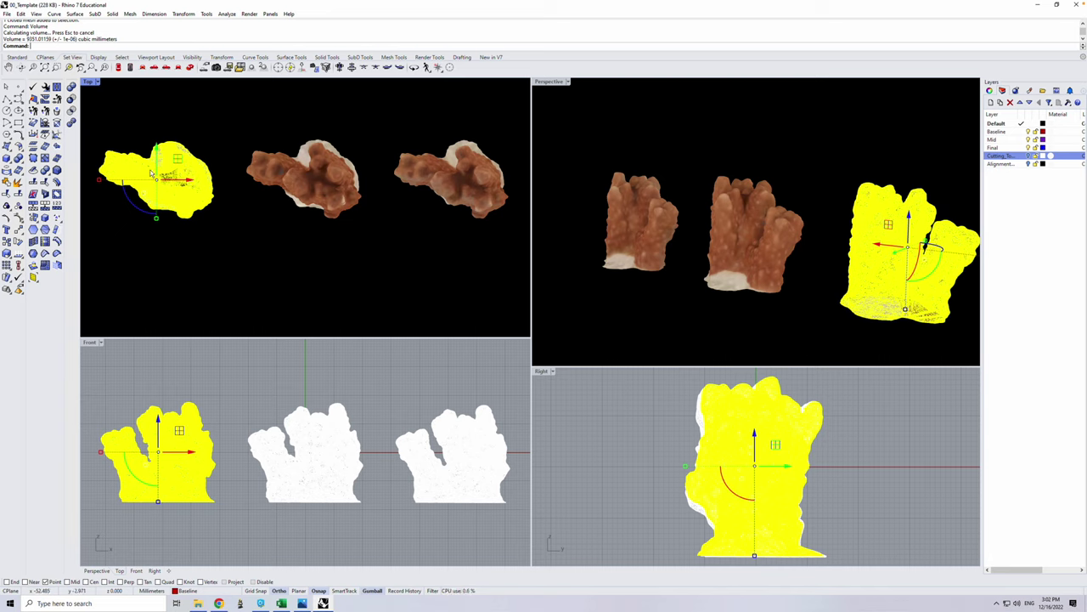
drag(27, 39, 51, 41)
key(ctrl+c)
Switch to Excel and paste the Baseline coral's volume into the spreadsheet
click(281, 604)
click(124, 270)
key(ctrl+v)
Return to Rhino, calculate the Mid coral's volume and copy the resulting value
click(323, 603)
click(285, 149)
key(Return)
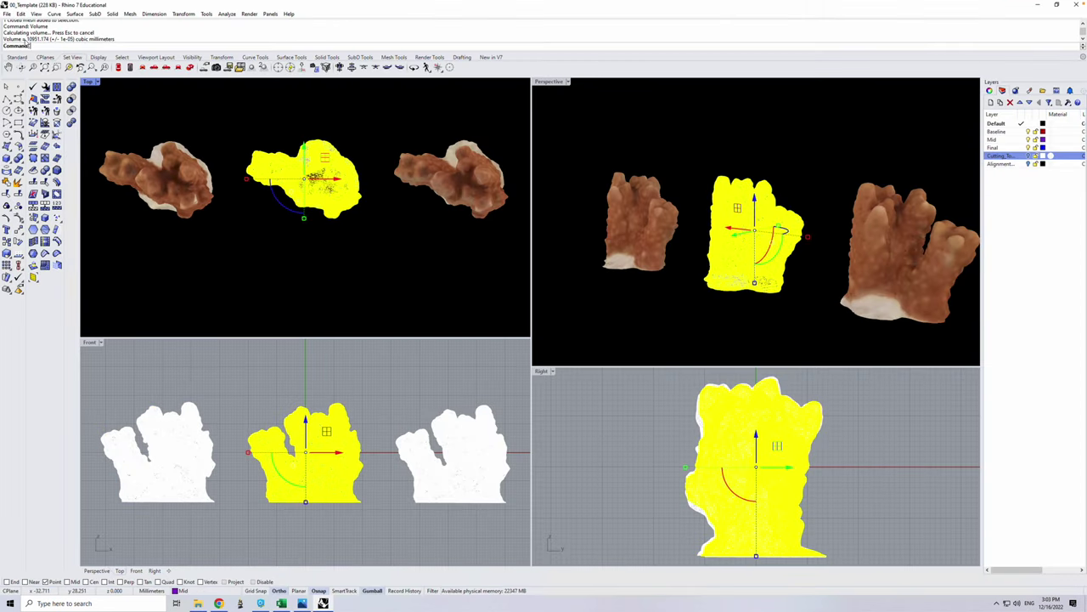
drag(28, 39, 49, 40)
key(ctrl+c)
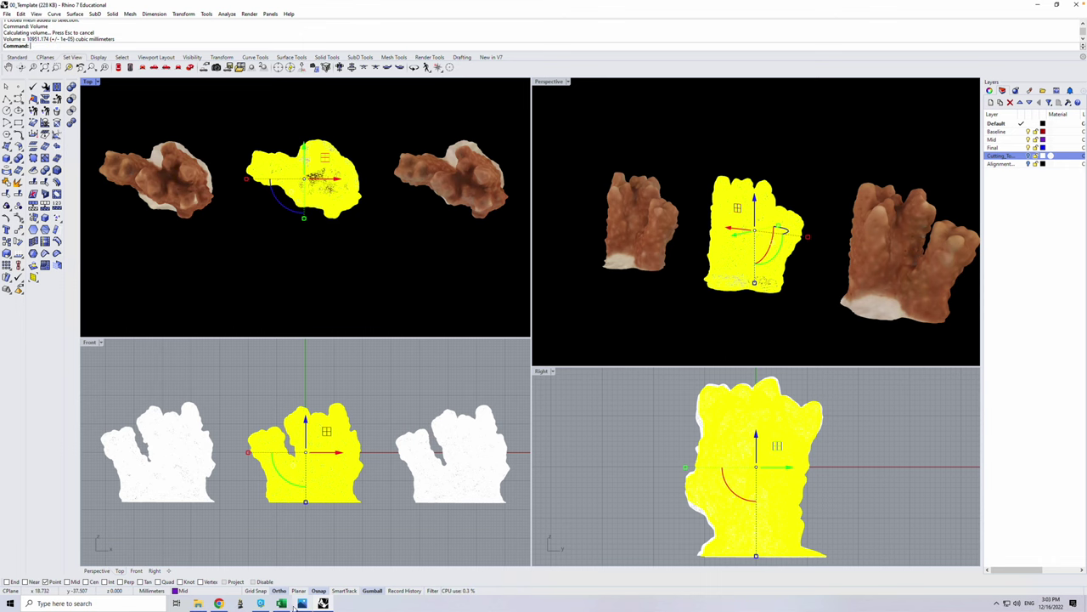
Switch to Excel and paste the Mid coral's volume into cell C37
click(281, 603)
click(107, 280)
key(ctrl+v)
Return to Rhino, calculate the Final coral's volume and copy the resulting value
click(323, 603)
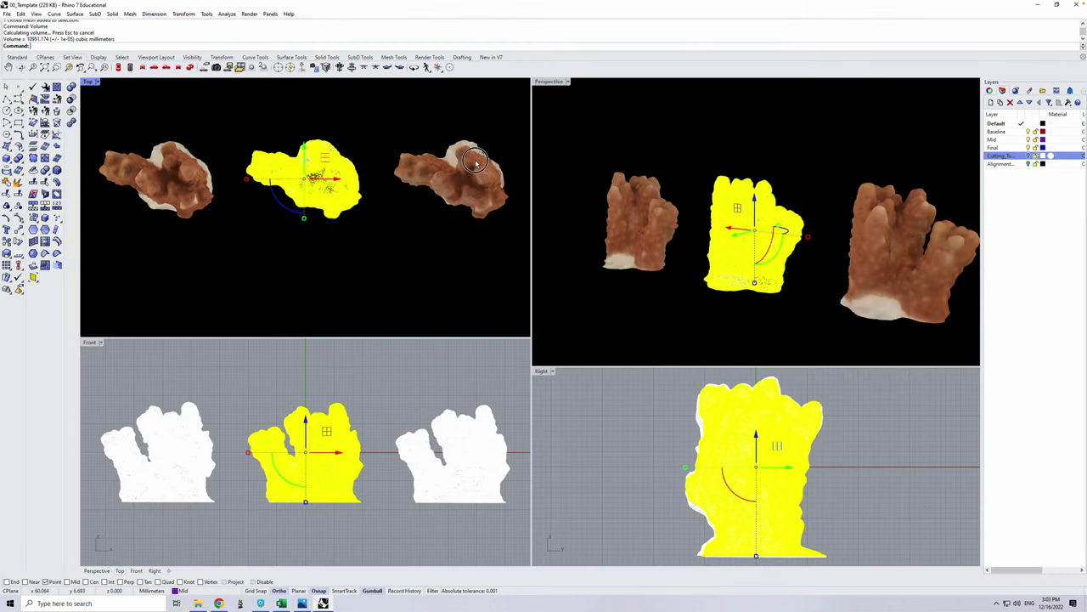
key(Return)
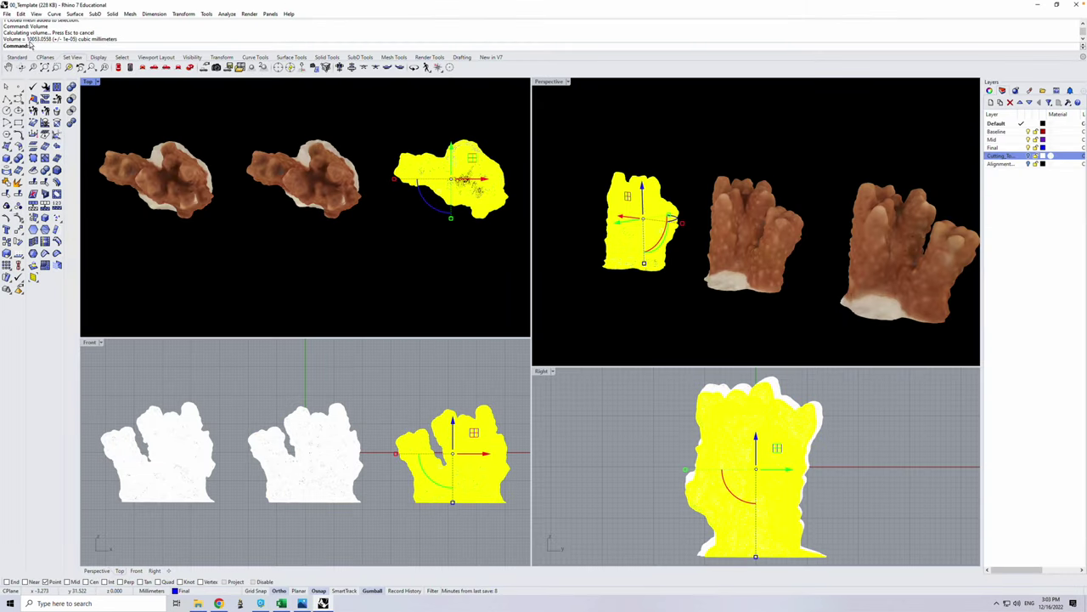
drag(27, 39, 51, 39)
key(ctrl+c)
Switch to Excel and paste the Final coral's volume into cell C38
click(281, 603)
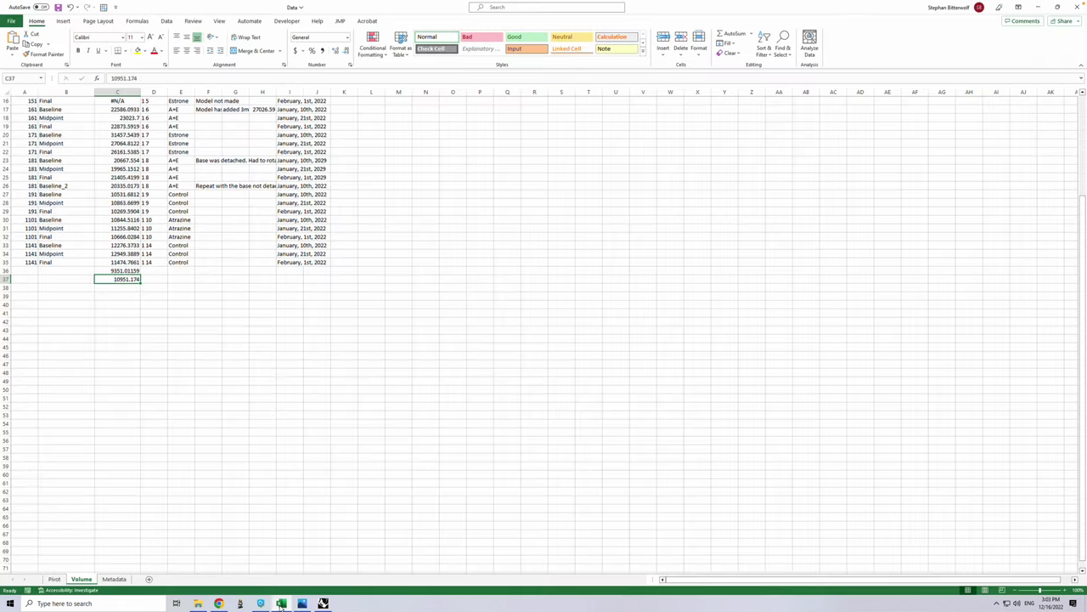
click(122, 288)
key(ctrl+v)
Copy the Baseline, Midpoint and Final labels from B33:B35 into B36:B38 for the new coral
drag(44, 262, 51, 244)
key(ctrl+c)
click(51, 271)
key(ctrl+v)
Enter 1111 as the coral identifier in A36 and fill it into A37 and A38
click(33, 270)
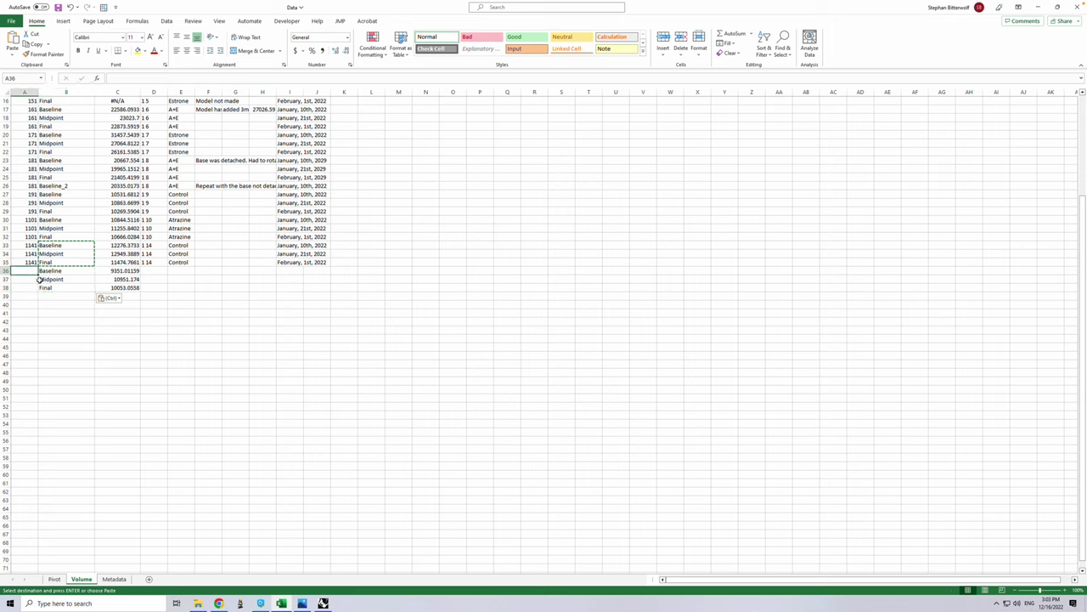
text(1111)
key(Return)
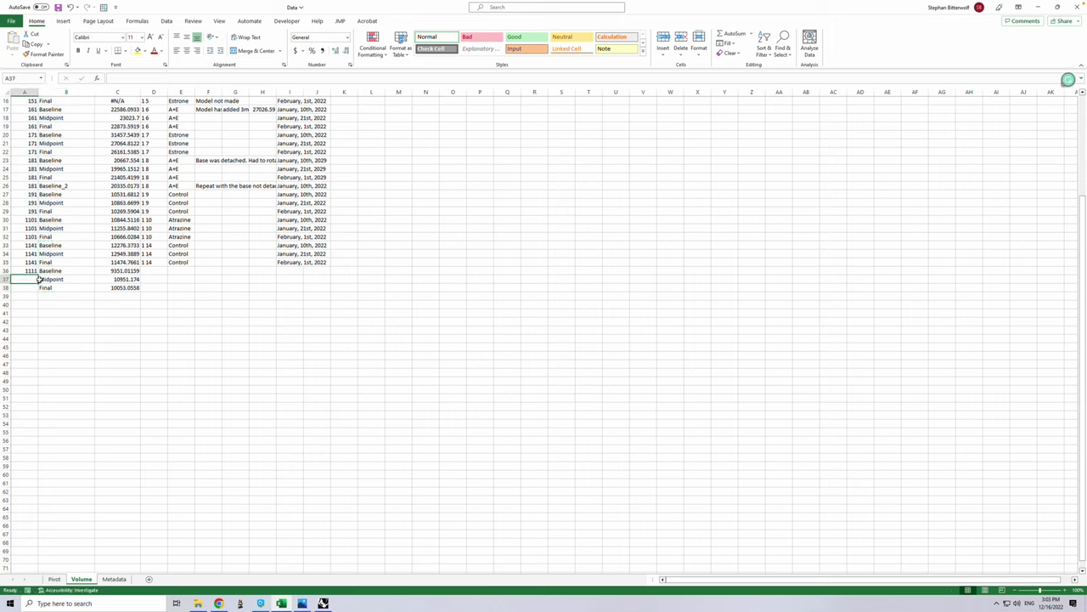
key(ctrl+v)
key(Down)
key(ctrl+v)
Enter "1 11" in D36 and copy it into D37 and D38
click(145, 271)
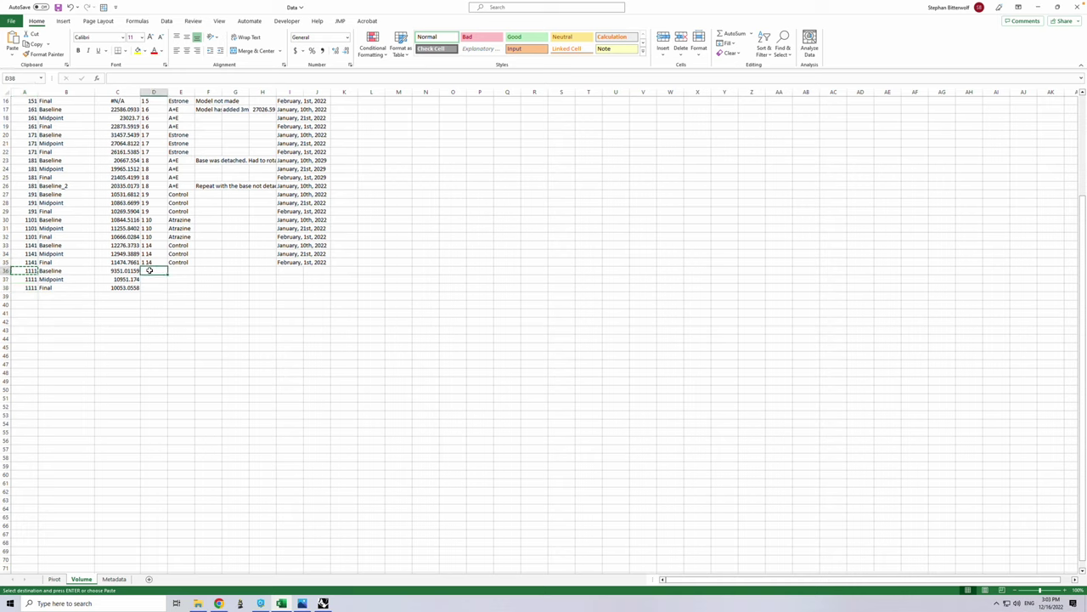
text(1 11)
key(ctrl+Return)
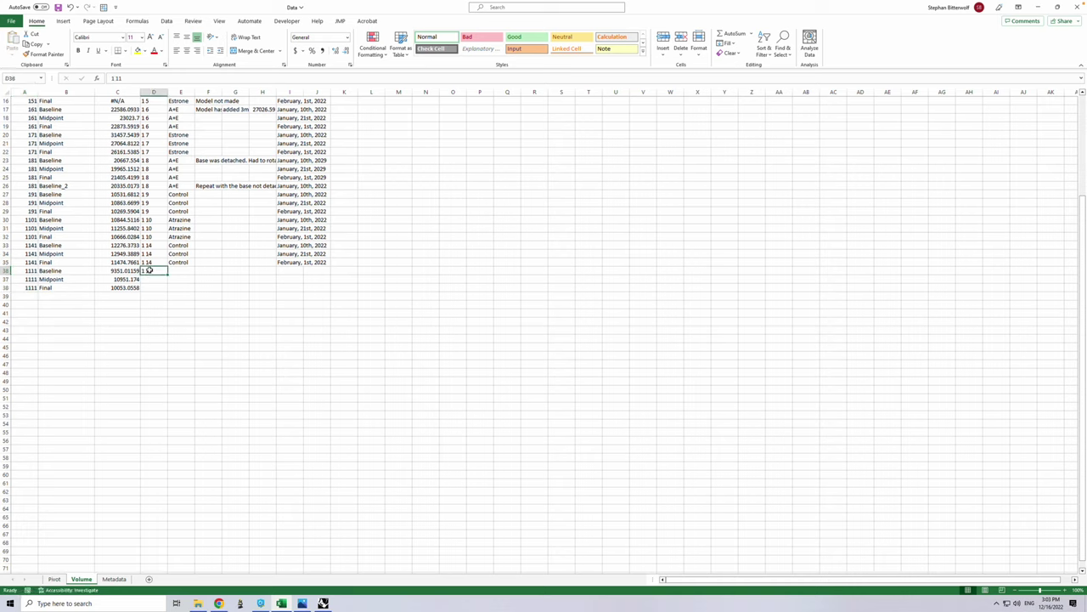
key(ctrl+c)
click(151, 279)
key(ctrl+v)
click(155, 291)
key(ctrl+v)
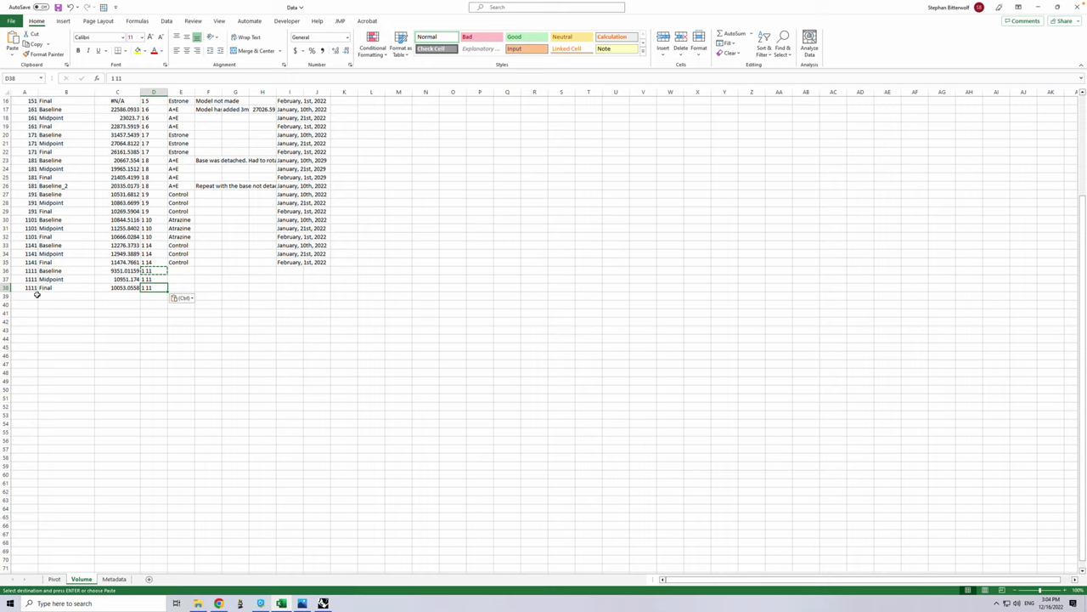
Fill the treatment VLOOKUP formula from E35 down through E38
click(184, 262)
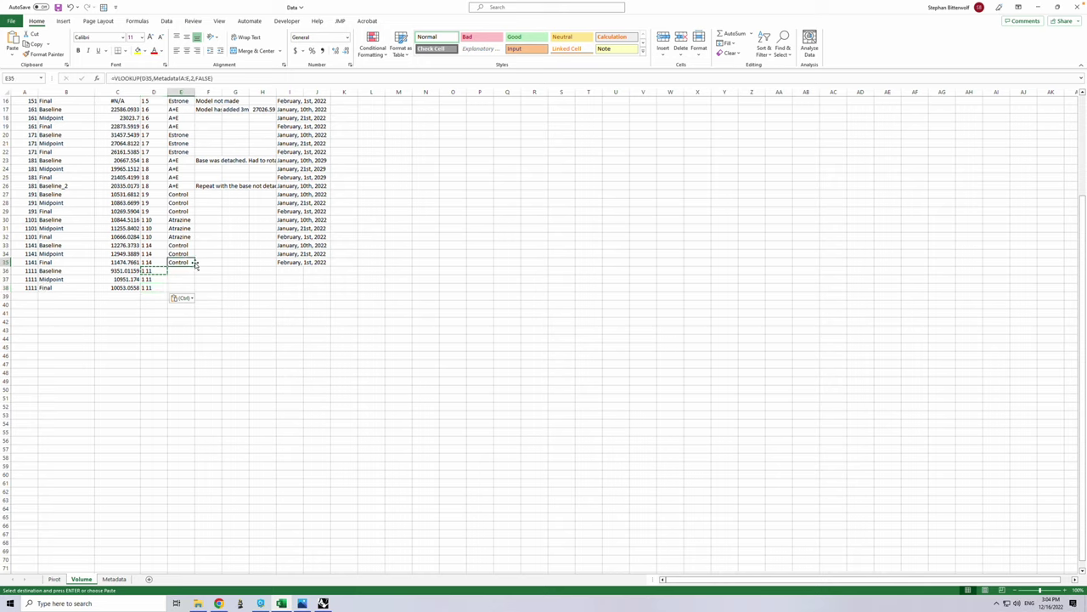
drag(194, 266, 194, 291)
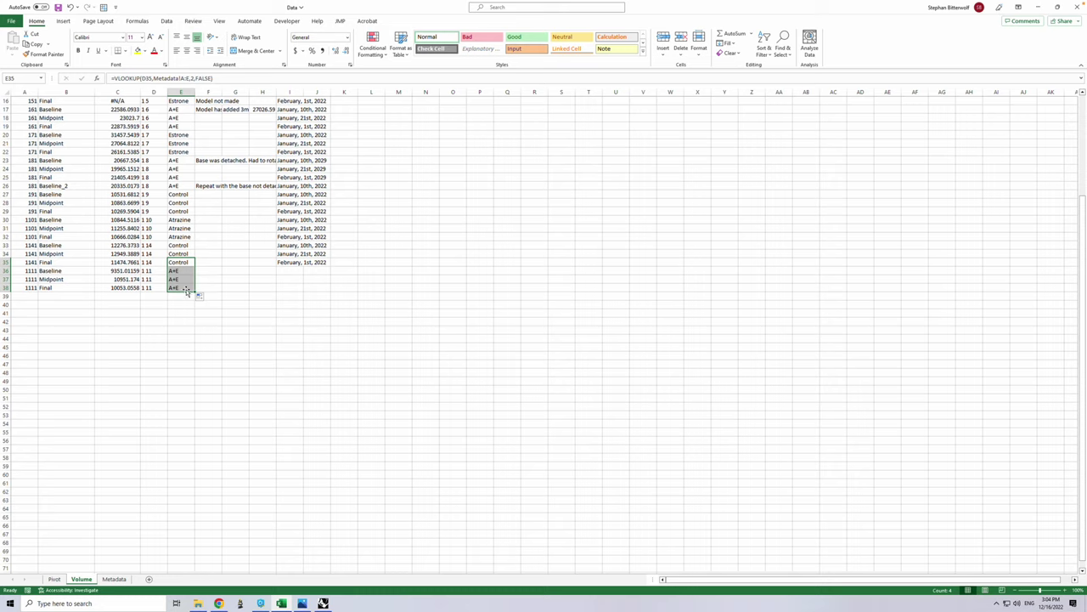
click(155, 301)
Copy the three dates from I33:I35 into I36:I38 for the new coral rows
drag(294, 263, 292, 246)
key(ctrl+c)
click(284, 271)
key(ctrl+v)
click(255, 322)
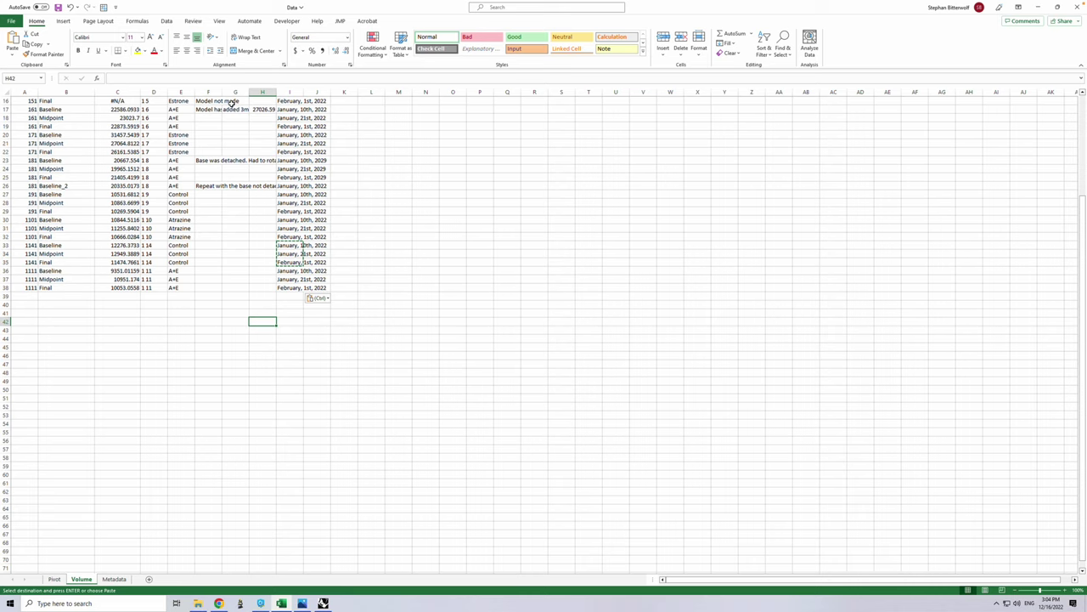
Widen column F to fit its notes and enter "Model has holes" in F36 for the new Baseline row
double_click(222, 88)
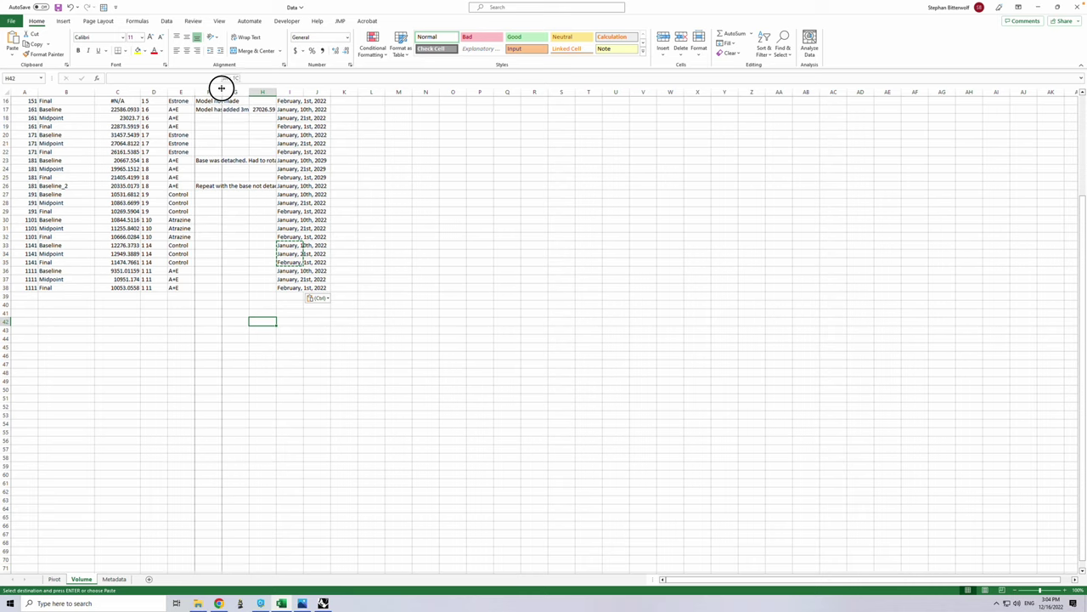
click(218, 270)
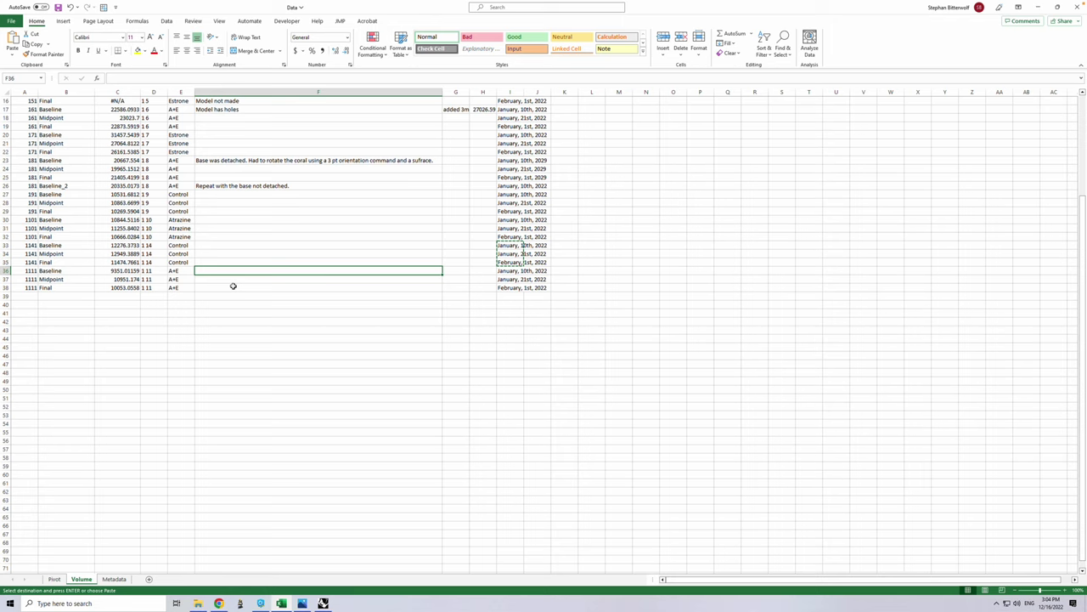
text(Model has holes)
key(Return)
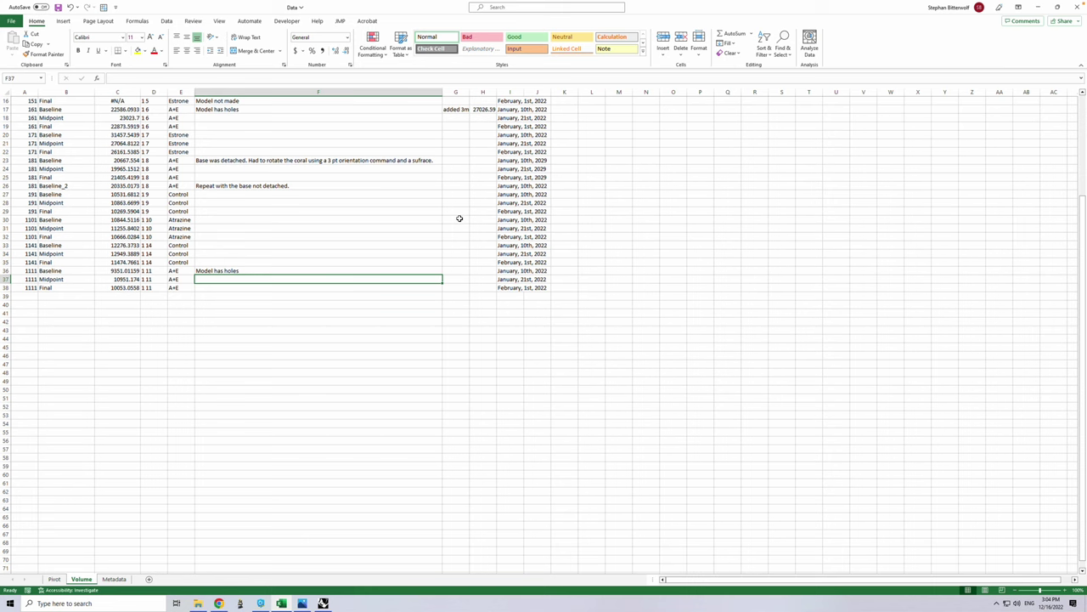
Return to Rhino, clear the selection and save the file as 1111 in the Corals folder
click(323, 603)
click(364, 303)
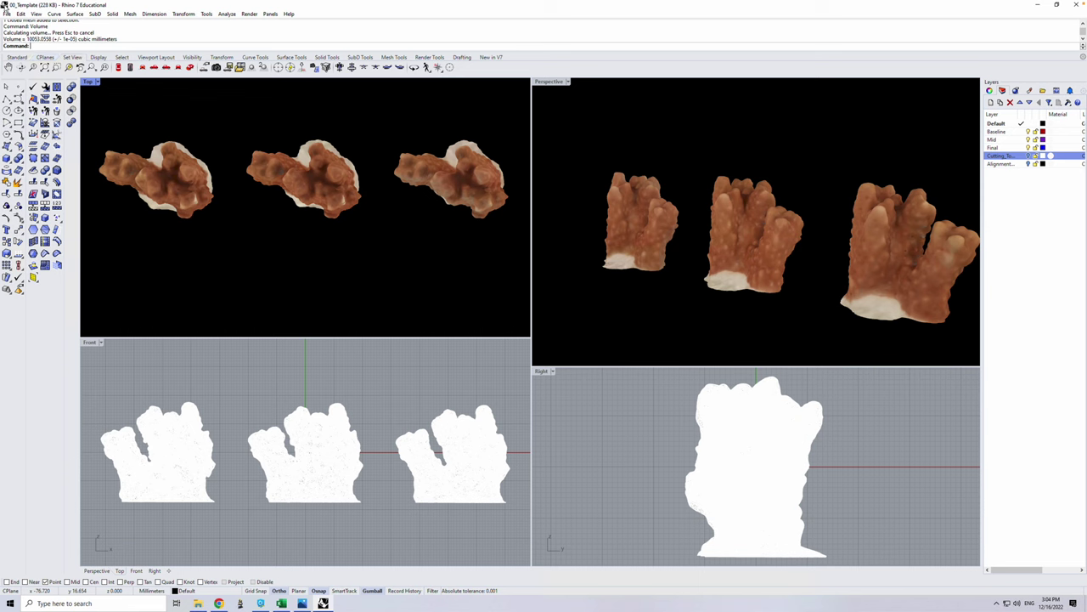
click(9, 14)
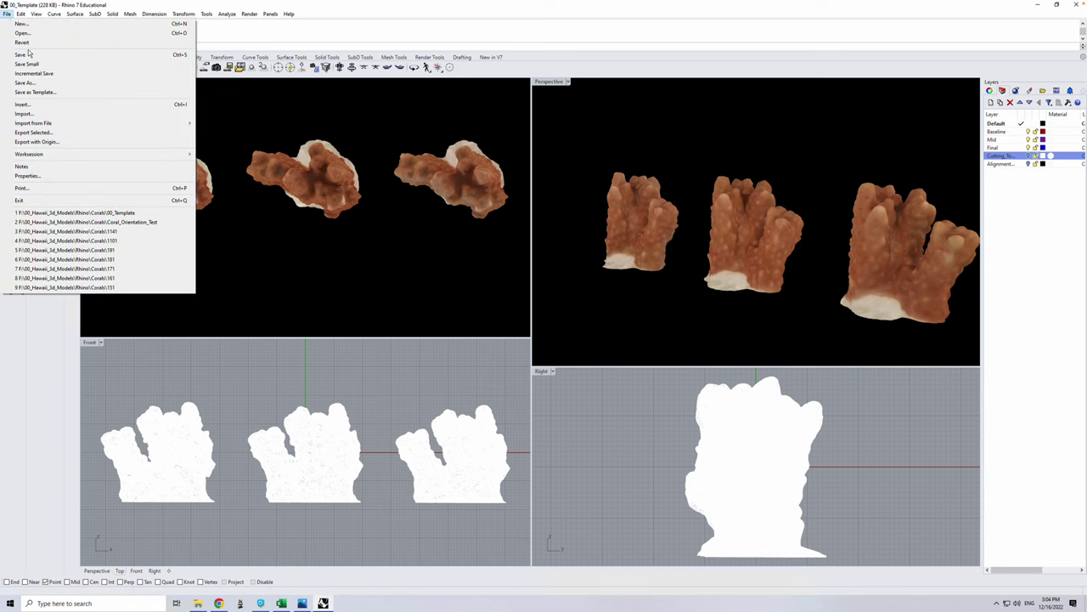
click(25, 83)
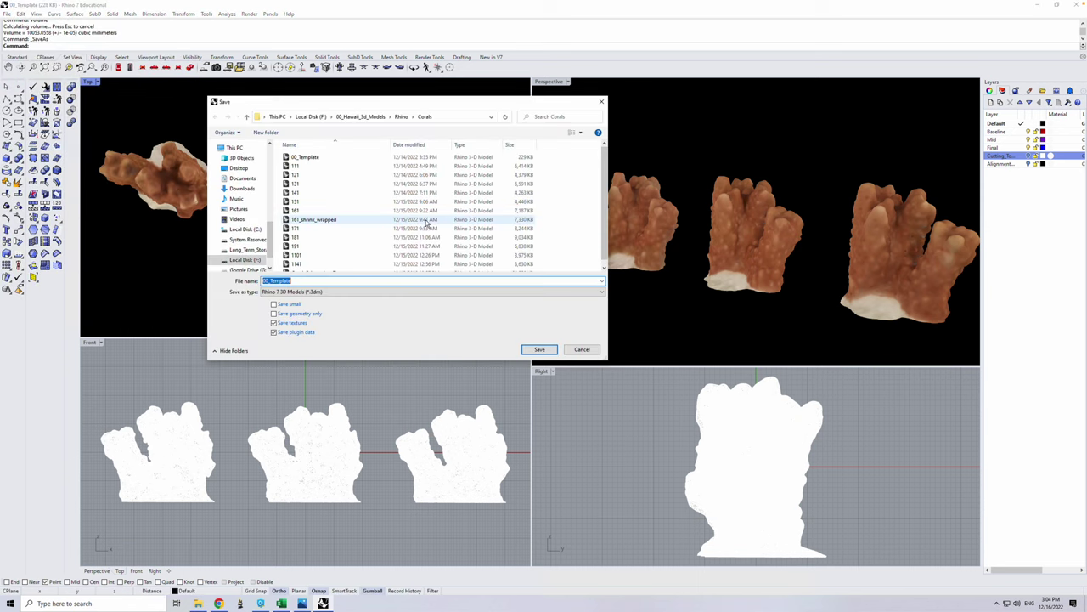
scroll(427, 223, down, 1)
text(1111)
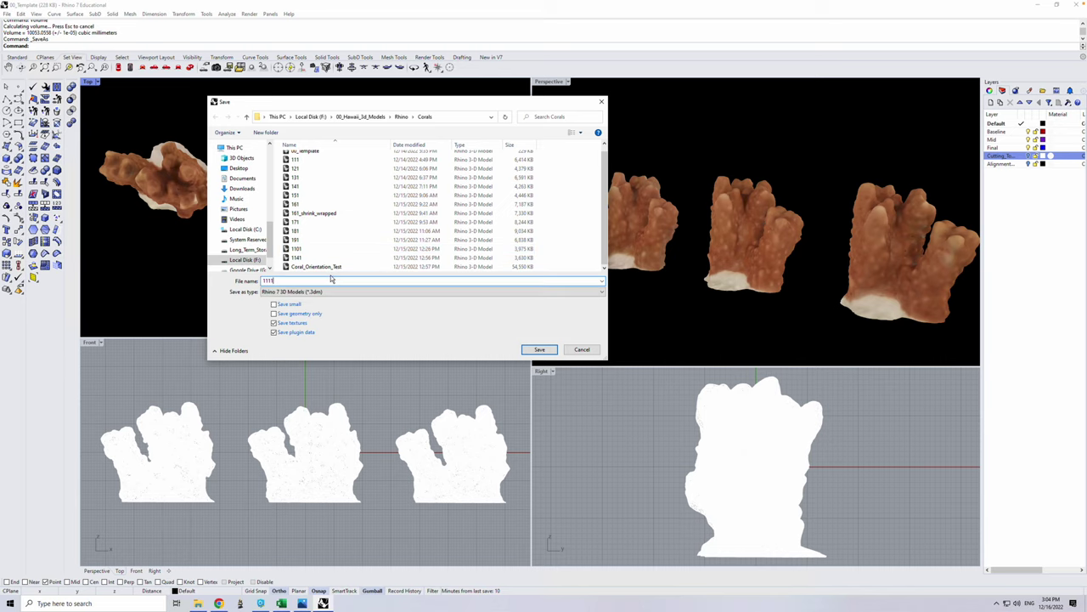
click(548, 350)
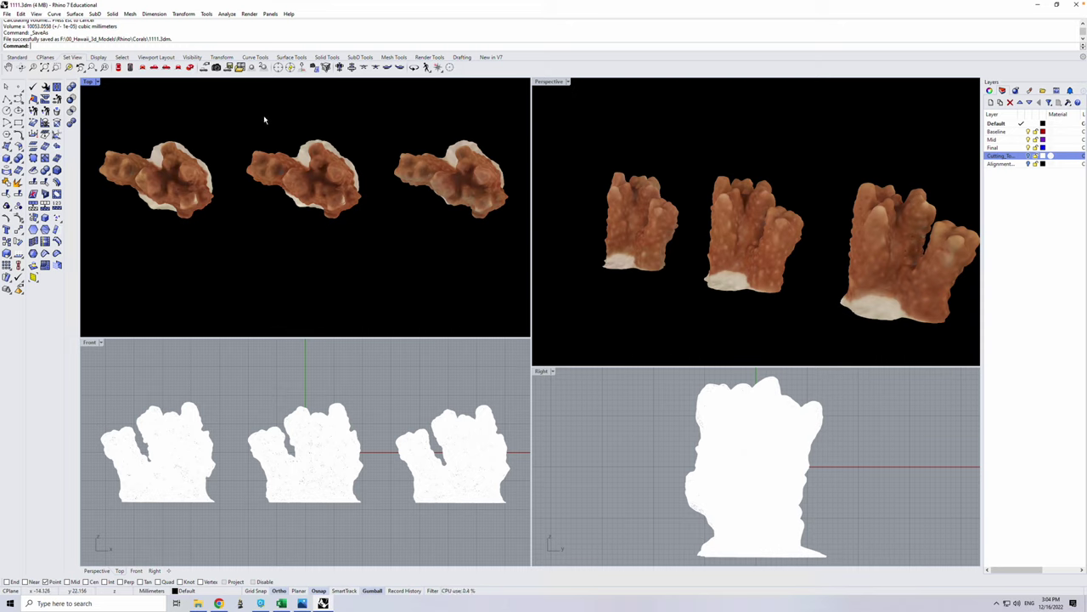
Close Rhino 7 and browse to 00_Hawaii_3d_Models > Rhino > Corals in File Explorer
click(1075, 6)
click(197, 603)
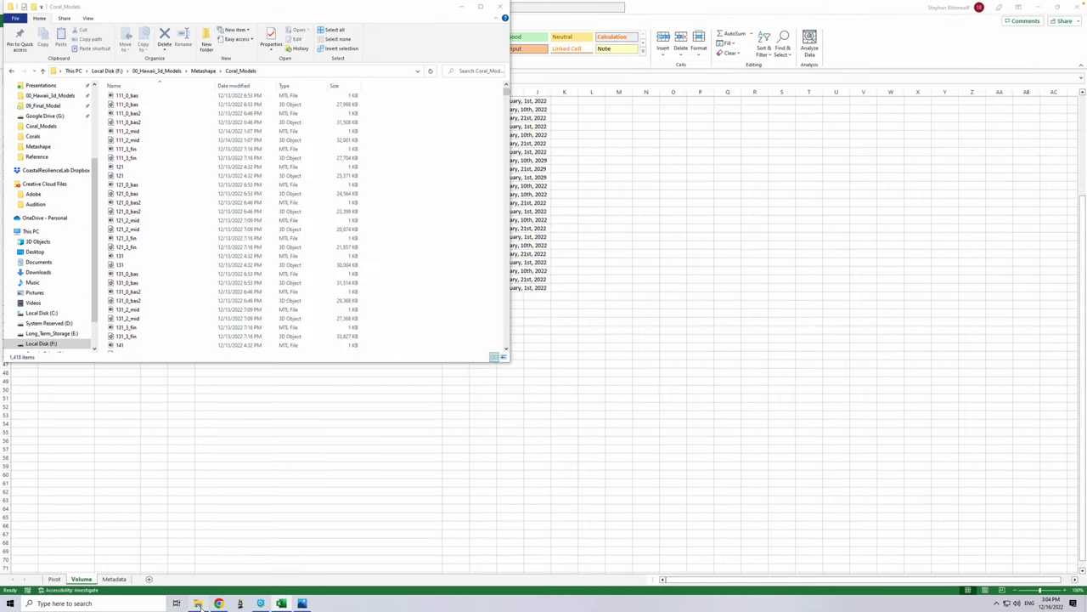
drag(506, 89, 505, 132)
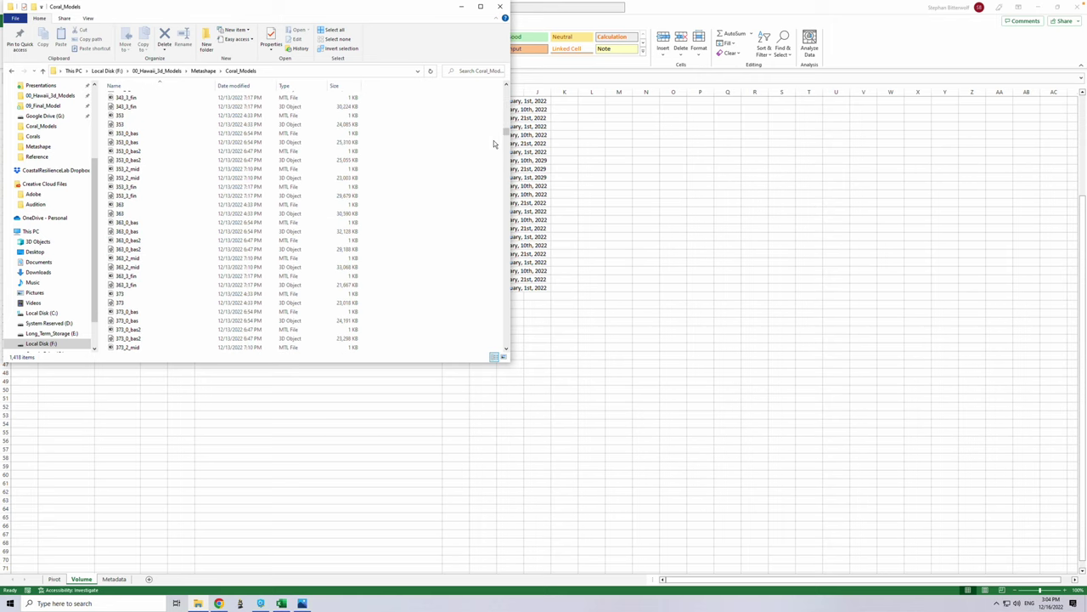
click(203, 71)
click(173, 73)
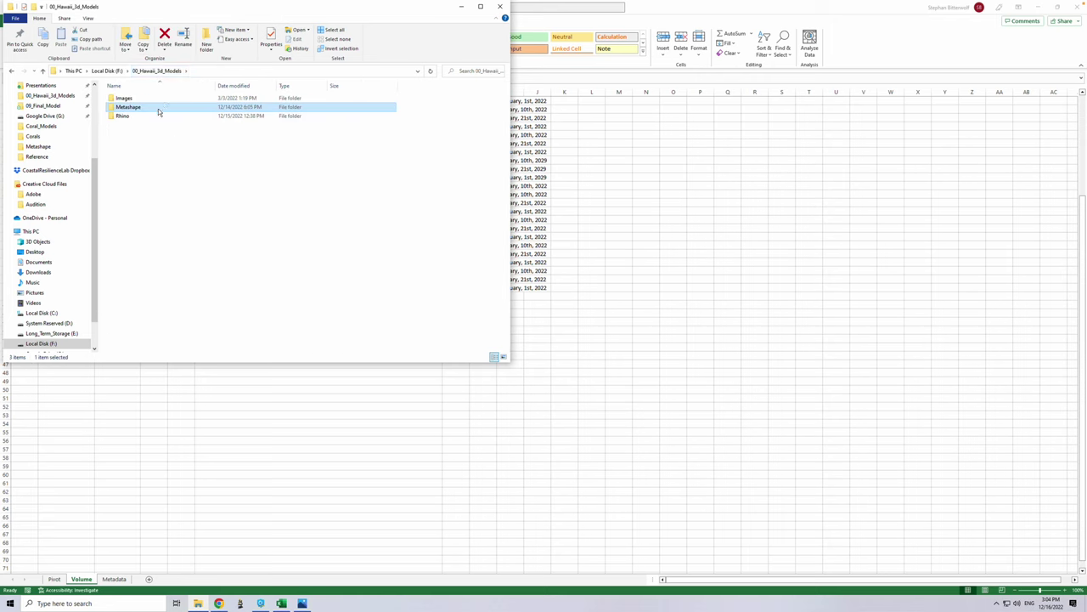
double_click(146, 116)
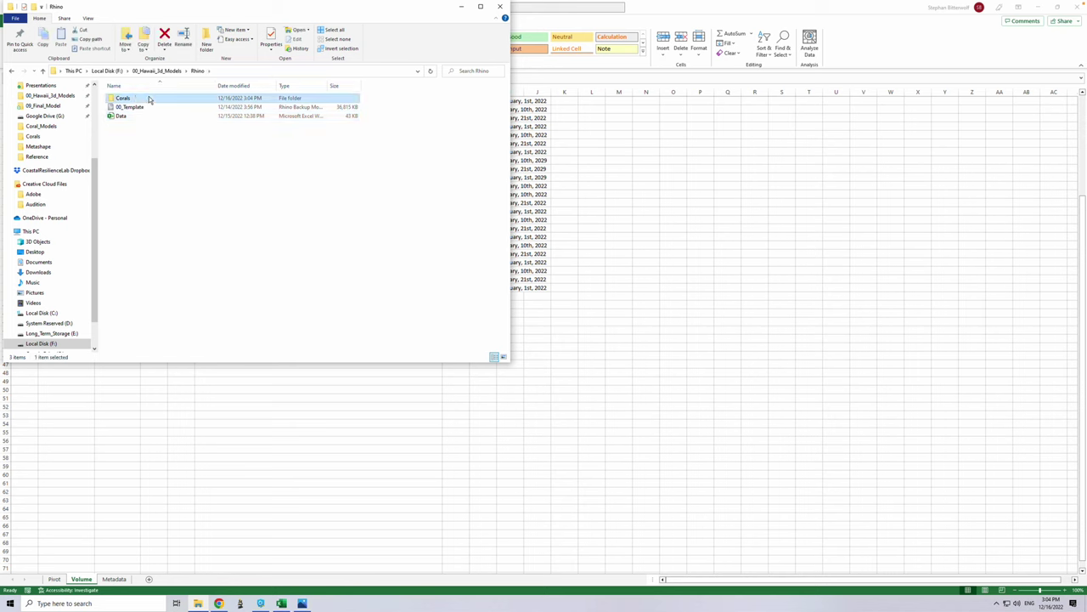
double_click(149, 99)
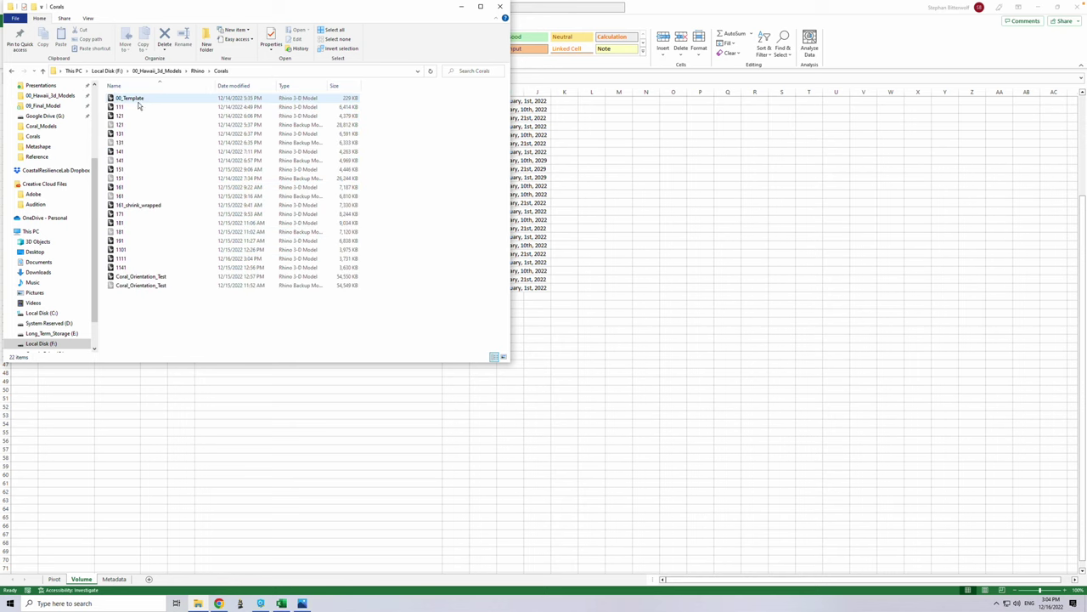
Open the 1111 Rhino 3-D model with Rhino WIP
right_click(150, 259)
mouse_move(187, 320)
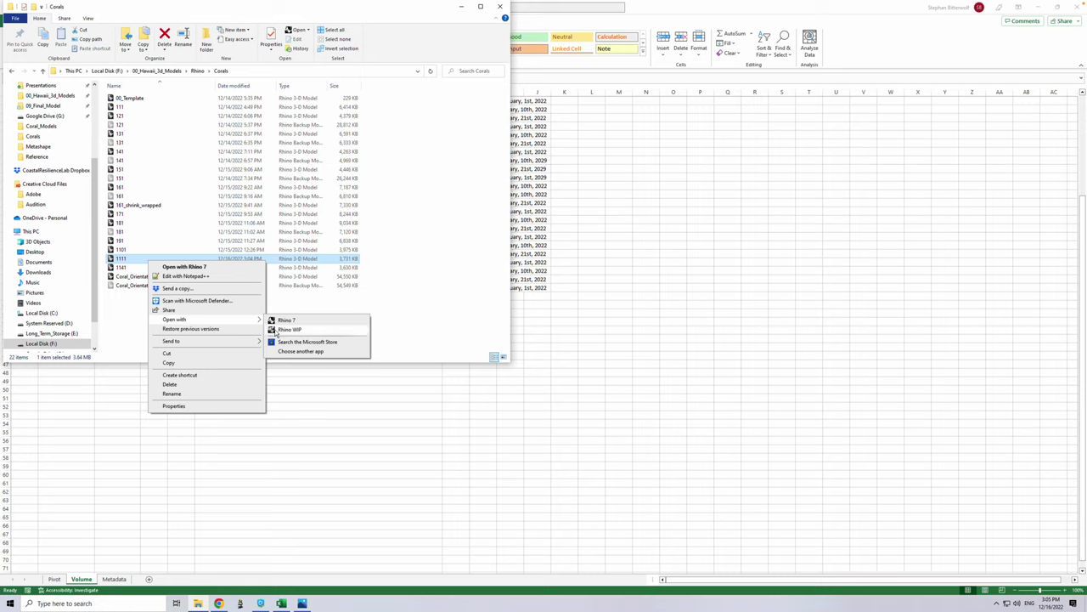
click(275, 330)
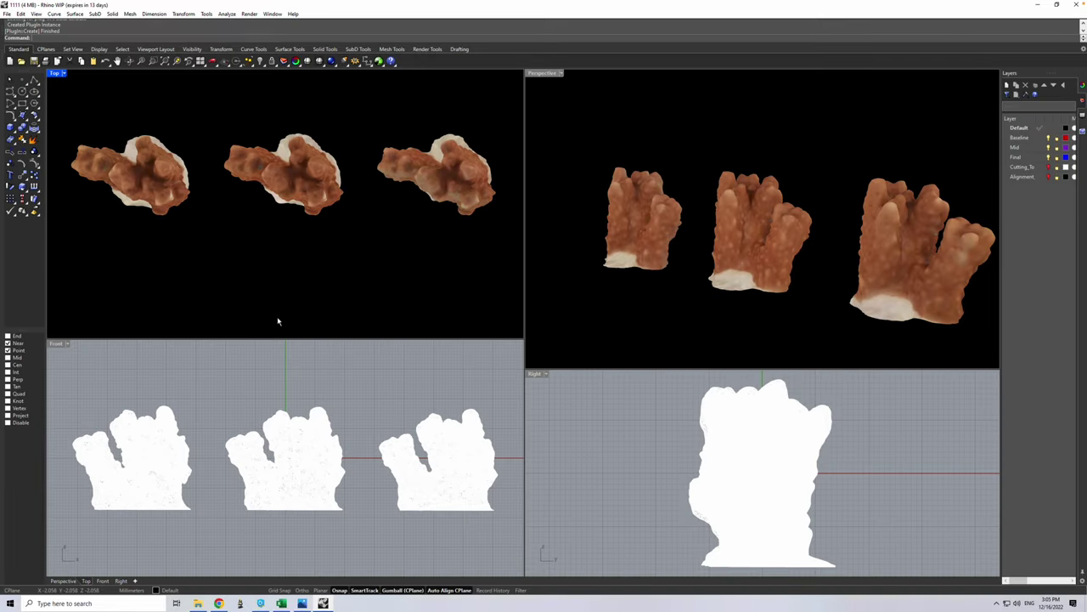
Shrink-wrap the Baseline coral mesh with an outward offset and its holes filled
click(161, 194)
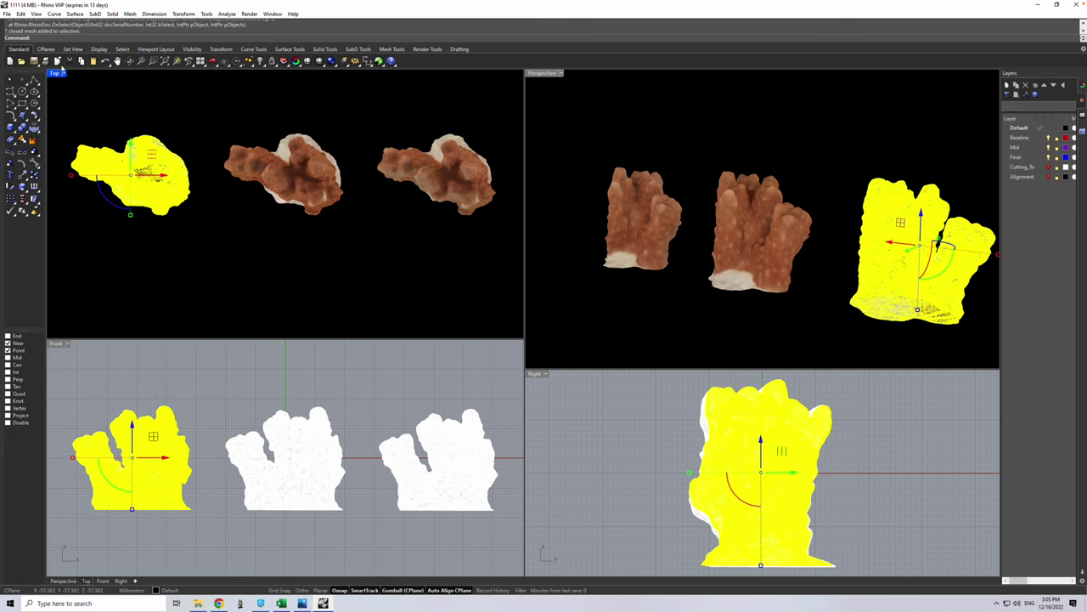
right_click(176, 61)
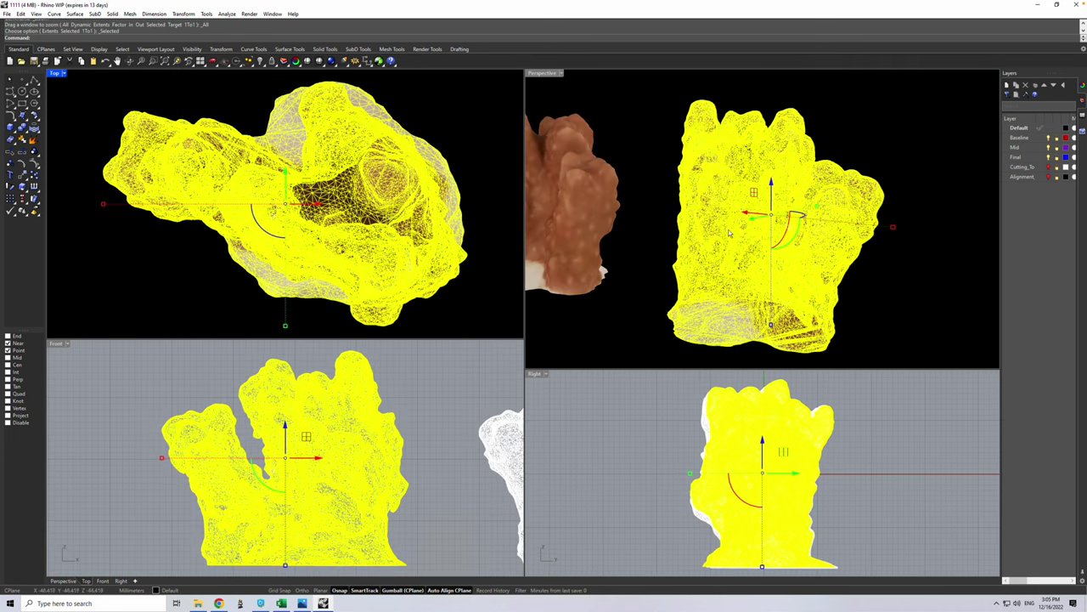
click(913, 211)
mouse_move(915, 175)
right_down()
mouse_move(915, 214)
mouse_move(831, 235)
mouse_move(813, 202)
mouse_move(854, 153)
mouse_move(883, 168)
mouse_move(885, 199)
mouse_move(864, 209)
mouse_move(781, 173)
mouse_move(790, 203)
mouse_move(884, 206)
mouse_move(886, 170)
mouse_move(812, 187)
mouse_move(781, 213)
right_up()
scroll(781, 213, down, 5)
click(775, 255)
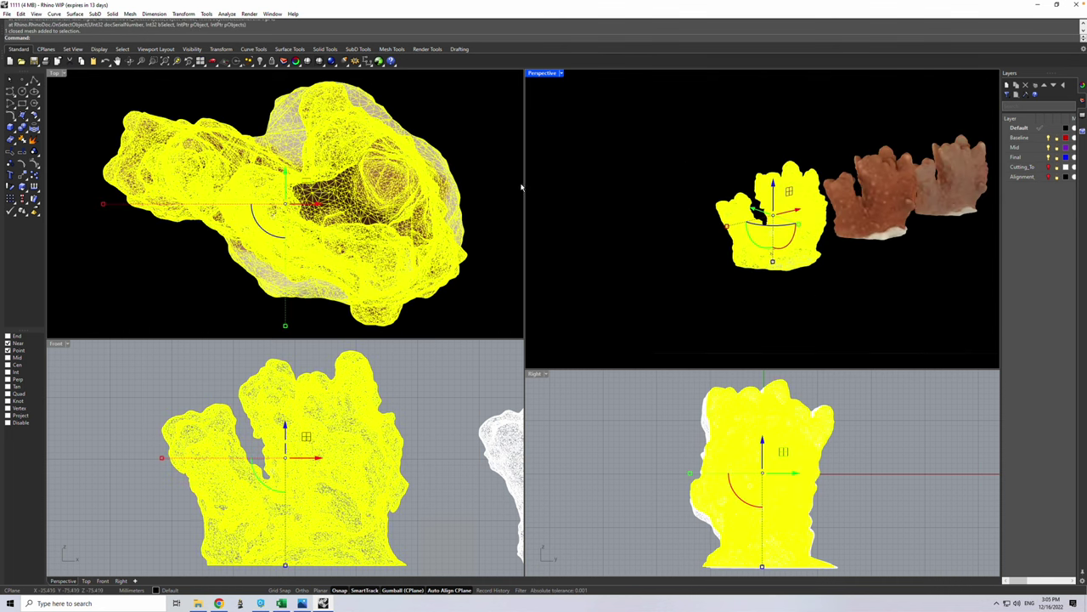
text(shrinkw)
key(Return)
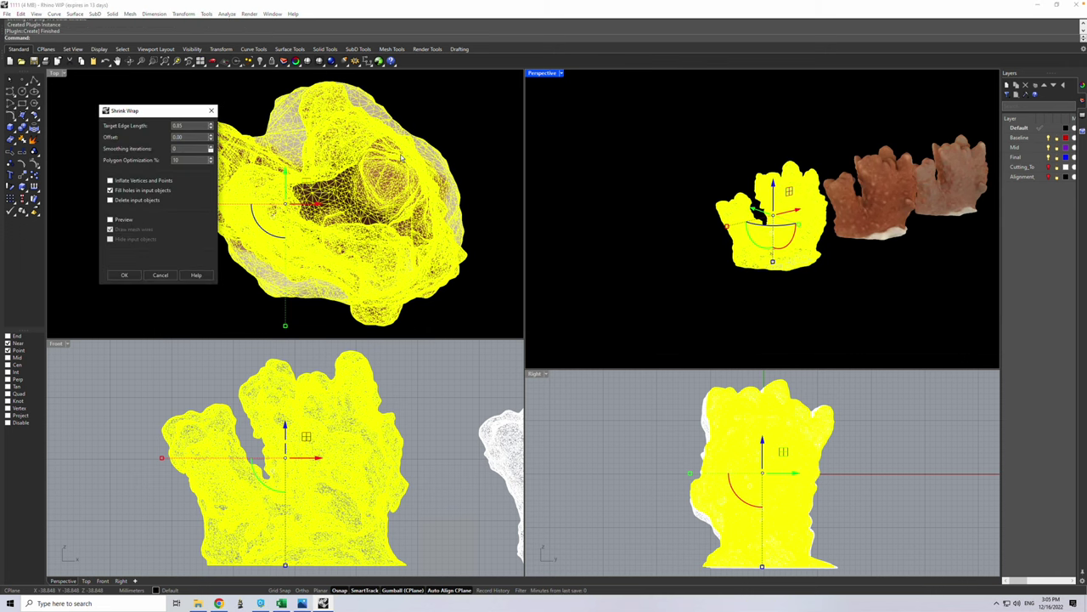
double_click(180, 137)
click(124, 275)
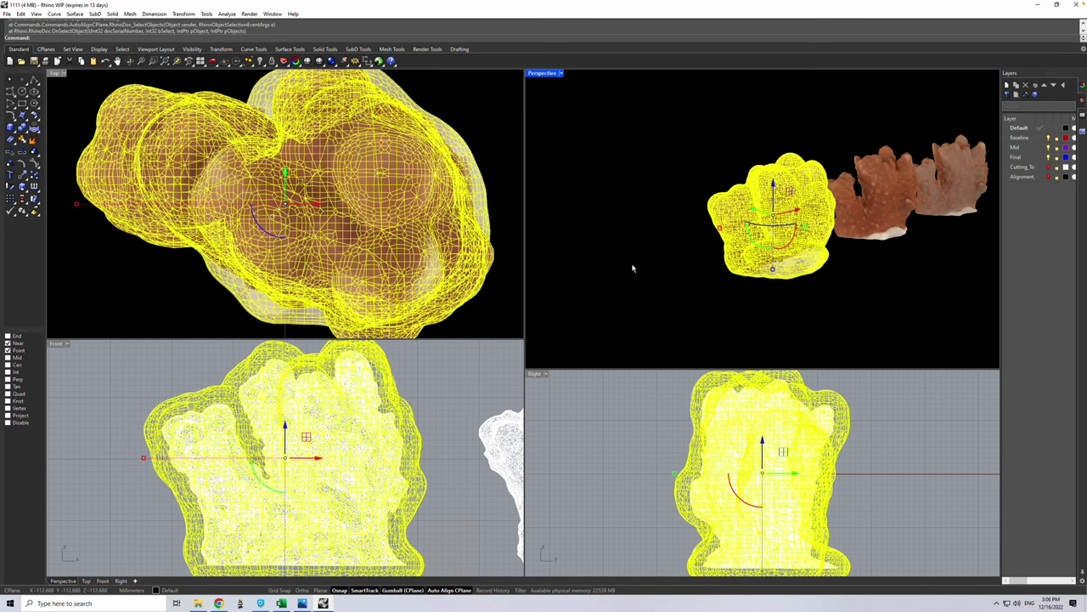
Run ShrinkWrap again on the Baseline coral with a target edge length of 1.00 and input holes filled, then clear the selection
click(634, 261)
mouse_move(660, 235)
right_down()
mouse_move(728, 255)
mouse_move(784, 252)
mouse_move(658, 251)
mouse_move(671, 247)
right_up()
click(730, 225)
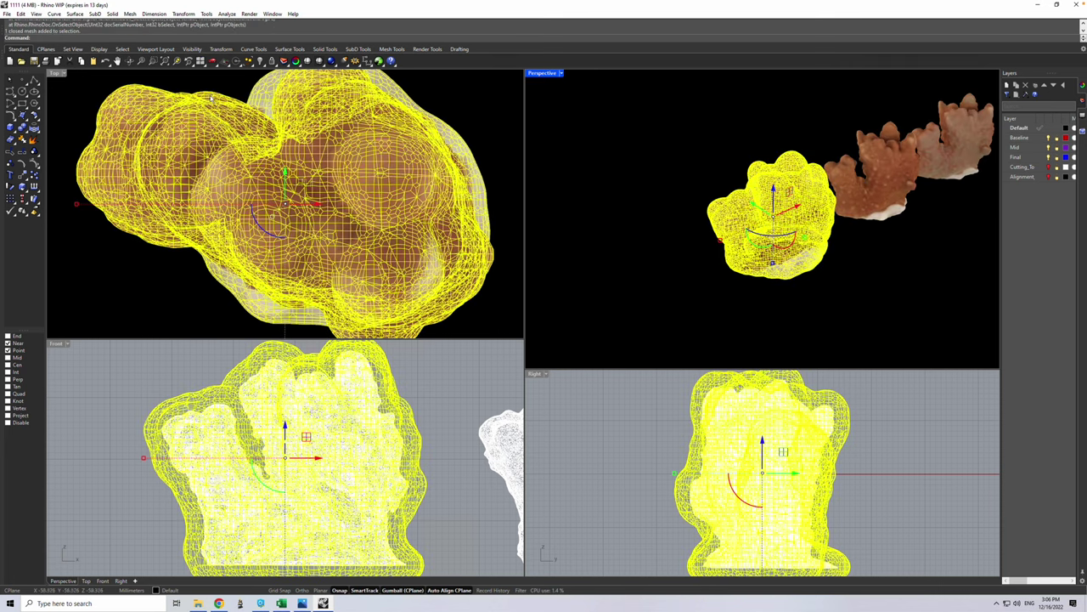
right_click(621, 165)
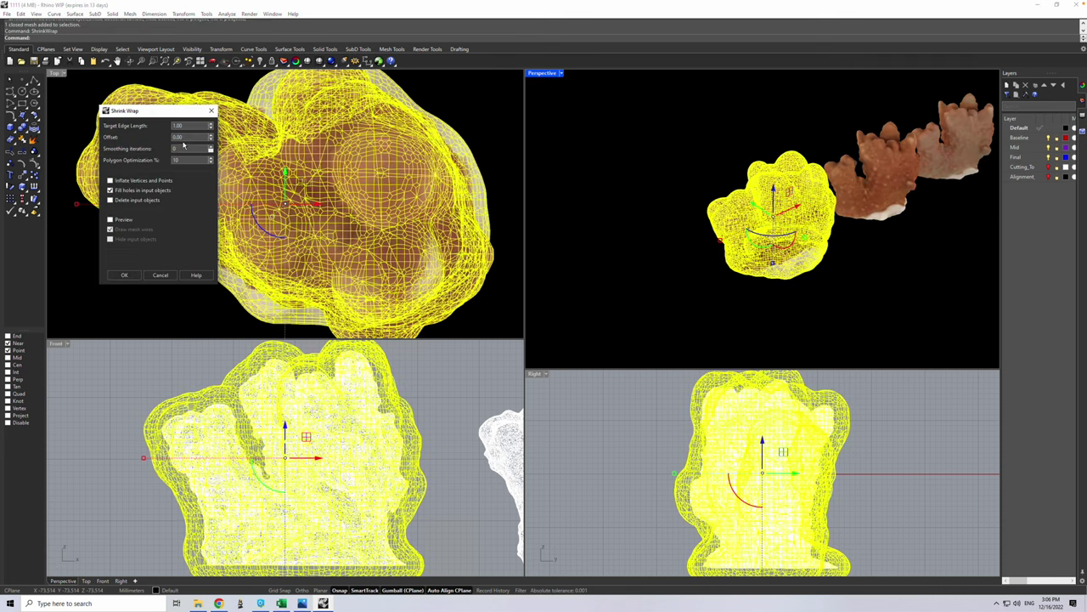
click(186, 138)
click(124, 276)
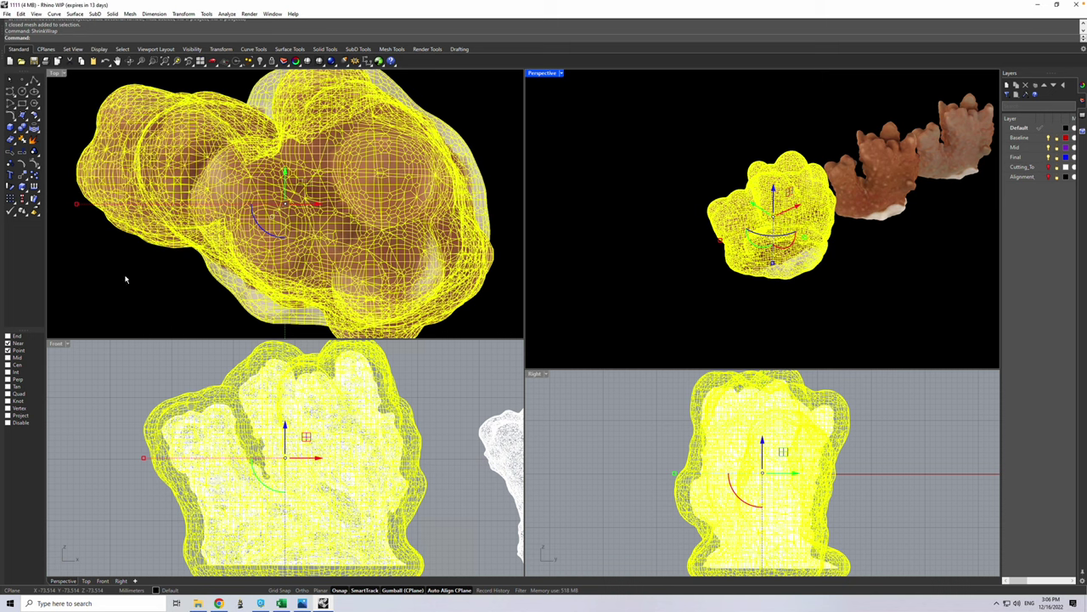
click(859, 272)
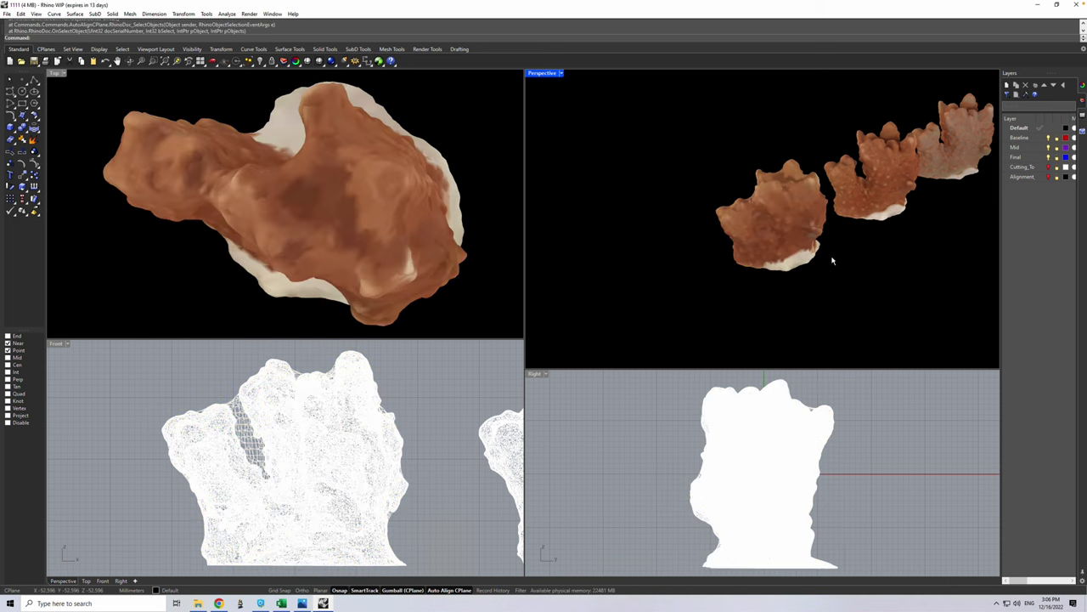
Inspect the wrapped Baseline coral from another angle and undo the ShrinkWrap operations on it
right_drag(825, 250, 769, 196)
click(769, 196)
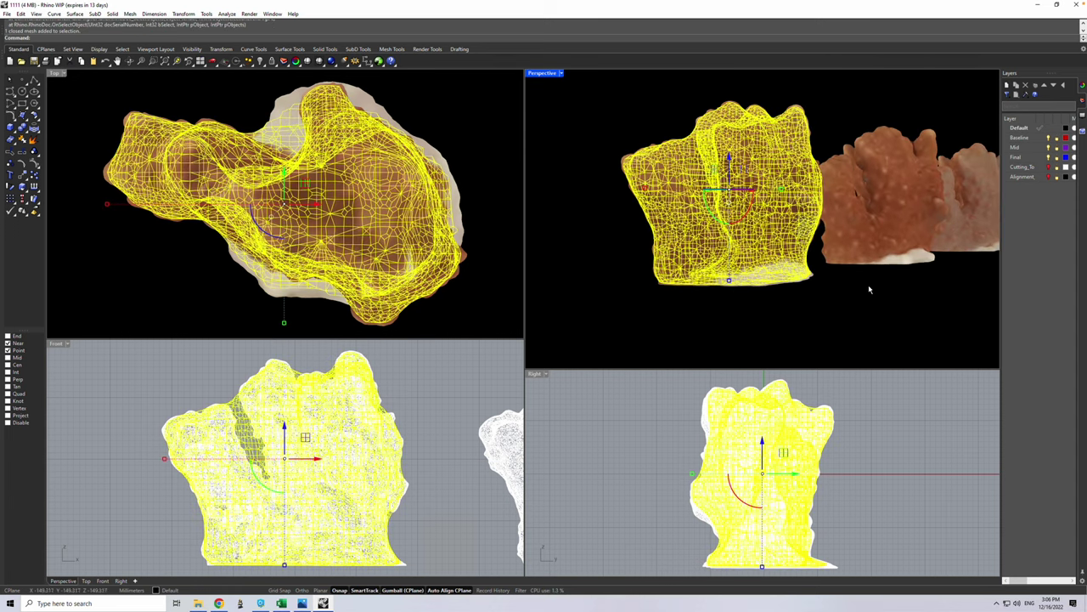
click(896, 289)
right_drag(896, 289, 893, 316)
key(ctrl+z)
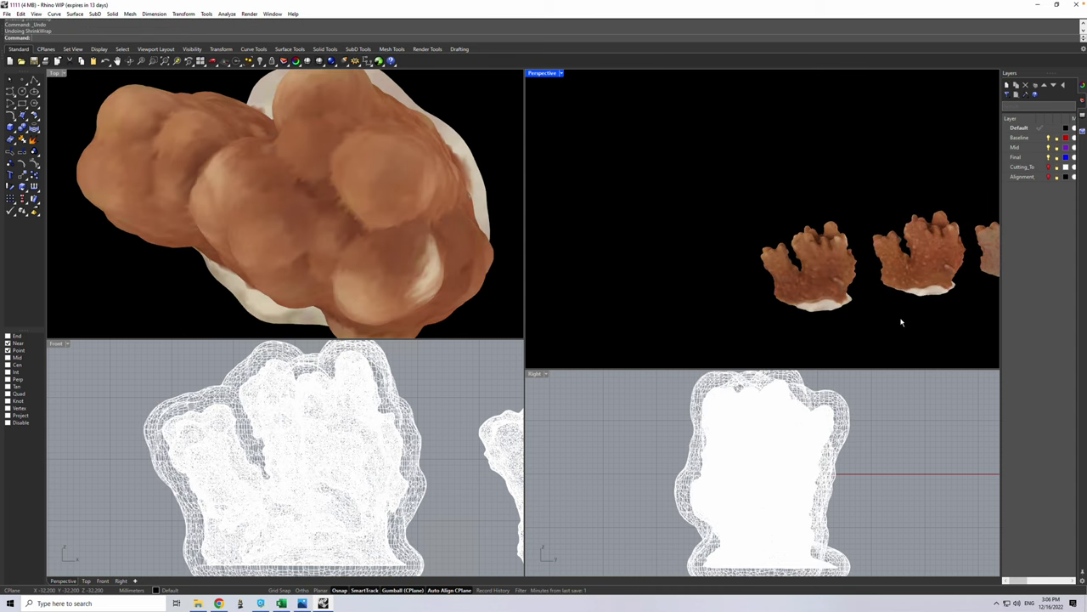
Shrink-wrap all three original coral meshes together with an outward offset and holes in input objects filled
scroll(903, 323, down, 3)
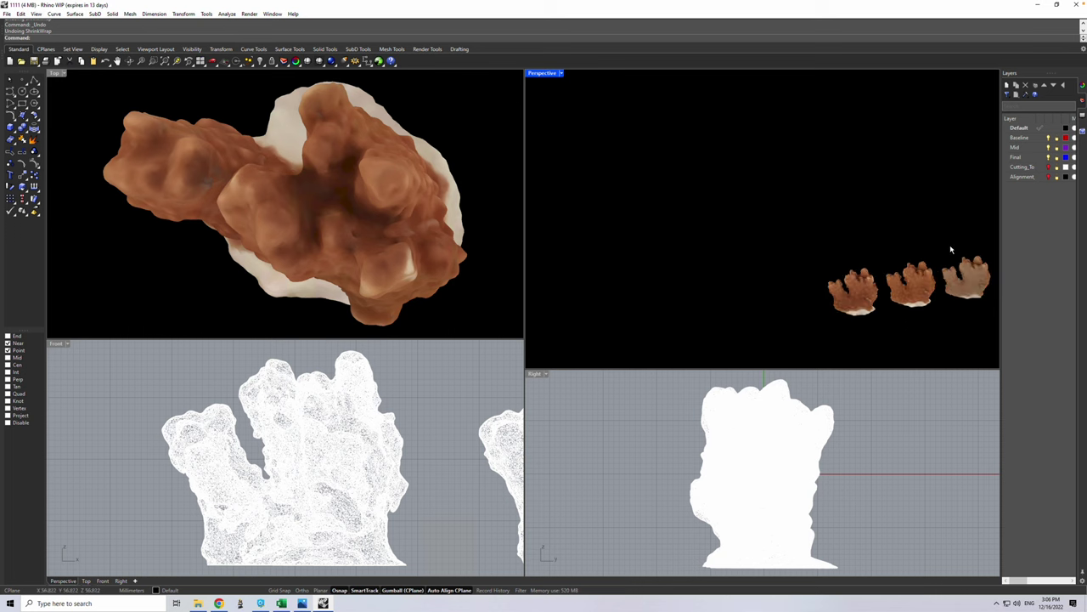
drag(968, 236, 790, 319)
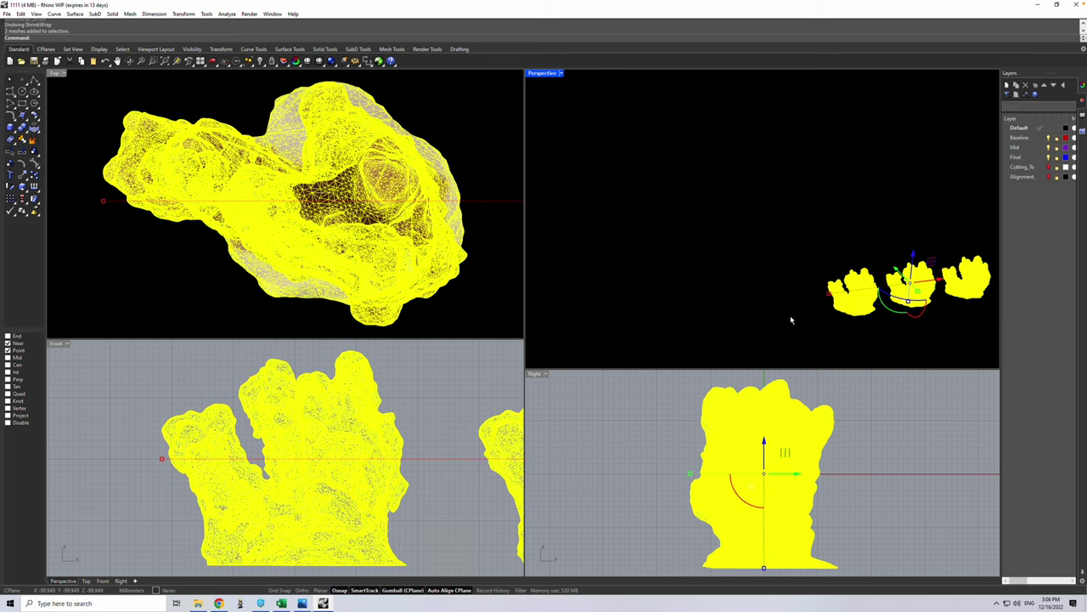
click(178, 62)
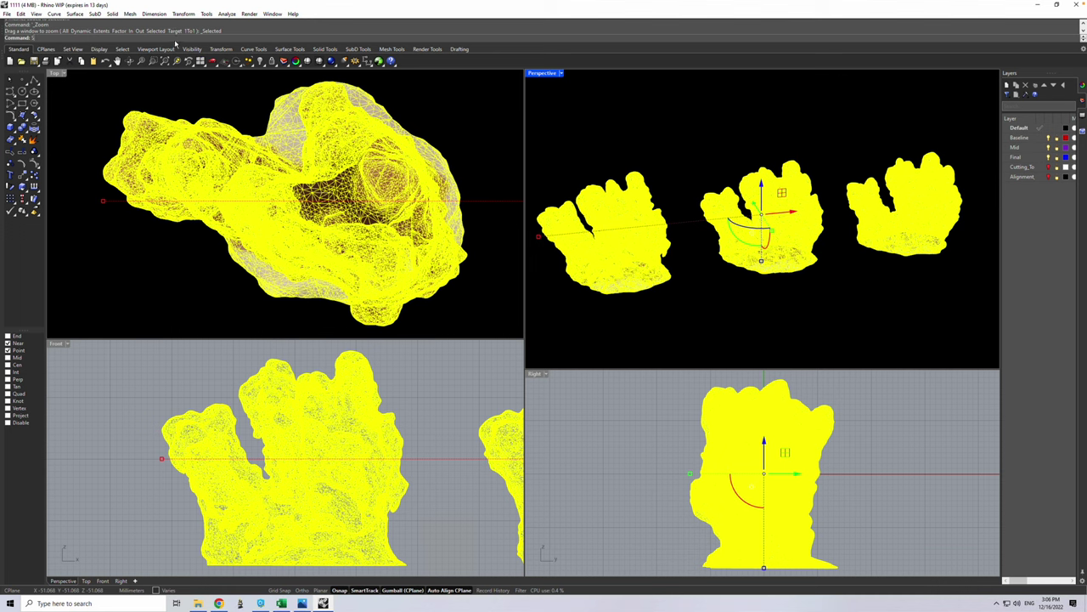
text(ShrinkWrap)
key(Return)
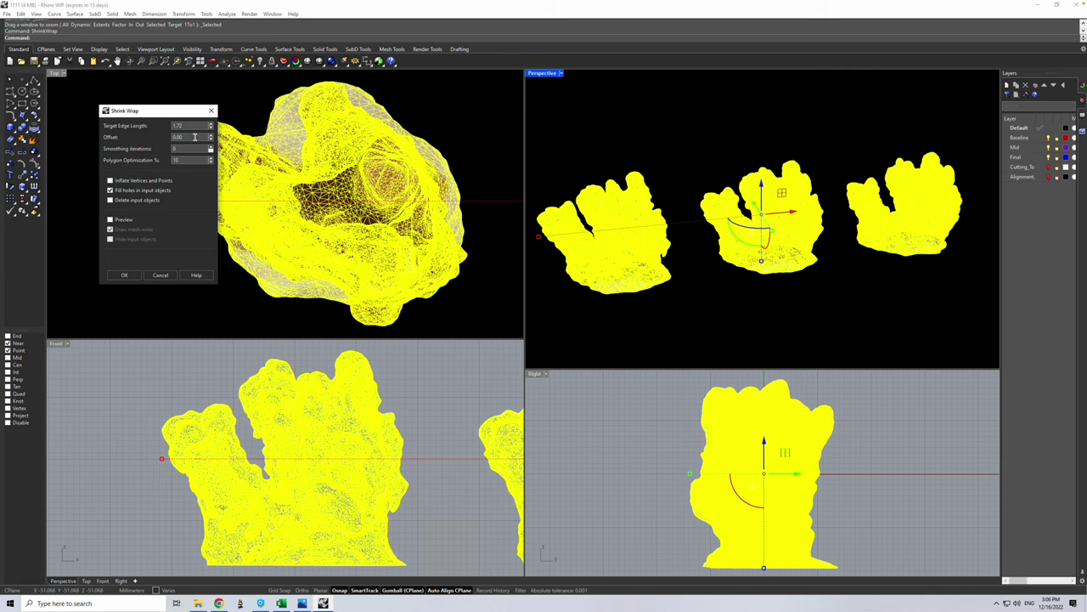
double_click(194, 136)
click(114, 276)
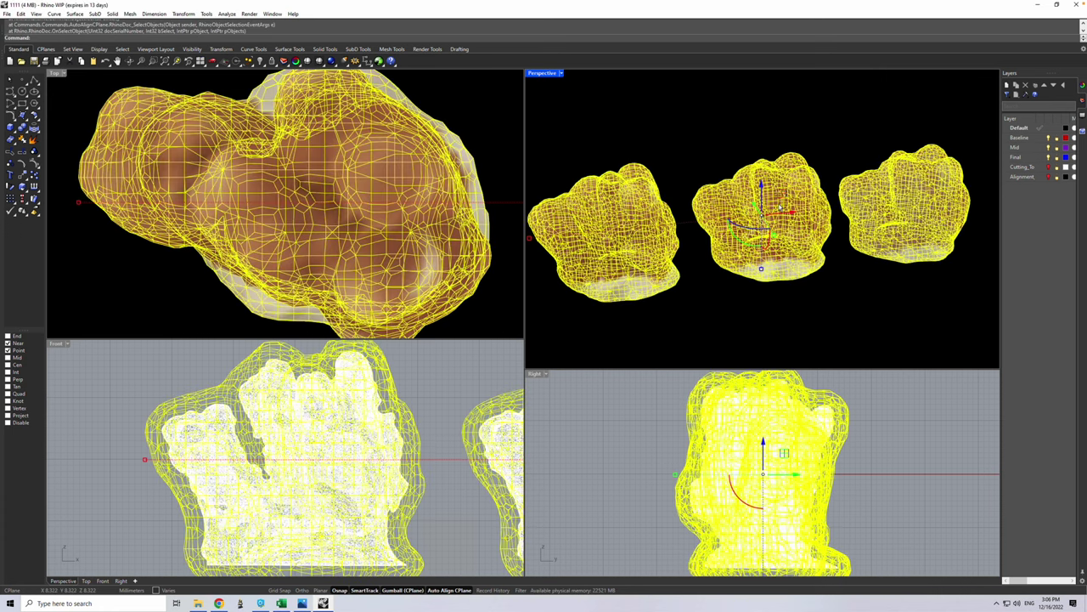
Run ShrinkWrap again on the three outward-offset wraps with an inward offset, and inspect the resulting inner wraps
right_click(632, 136)
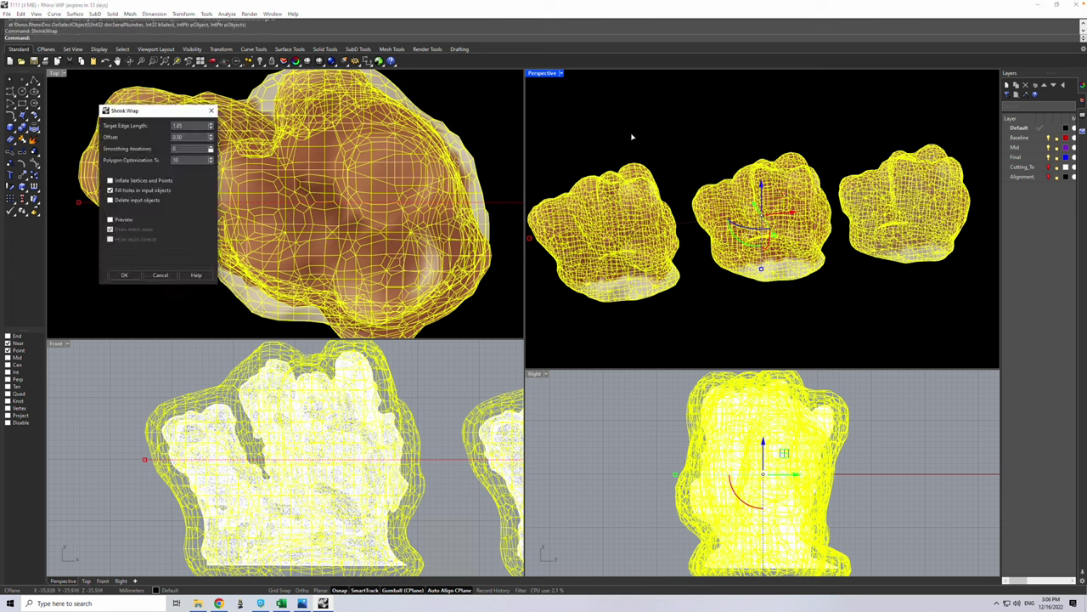
double_click(202, 137)
click(132, 277)
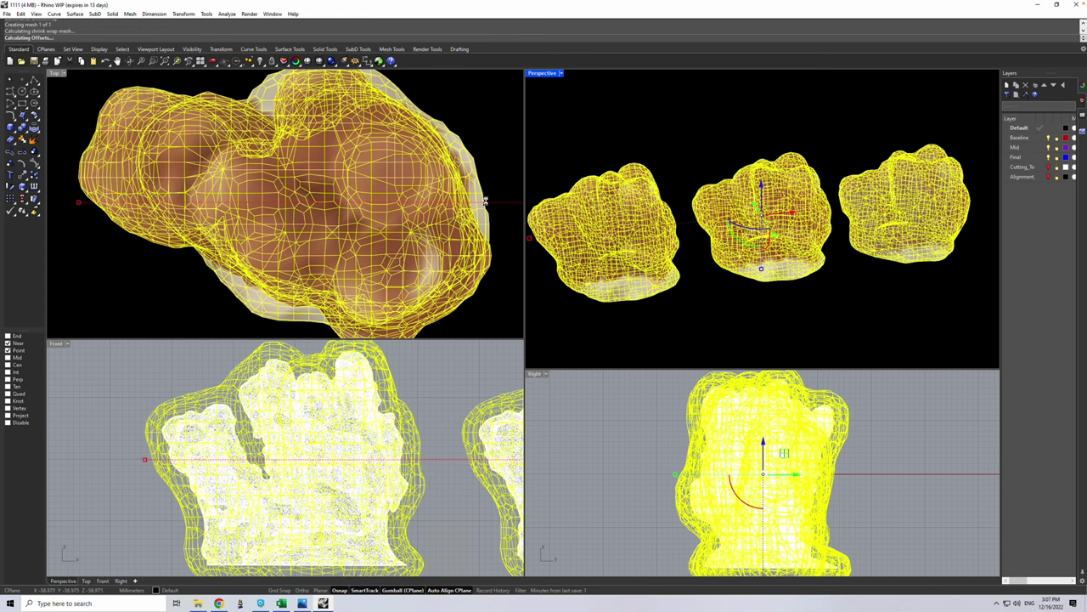
scroll(679, 157, up, 2)
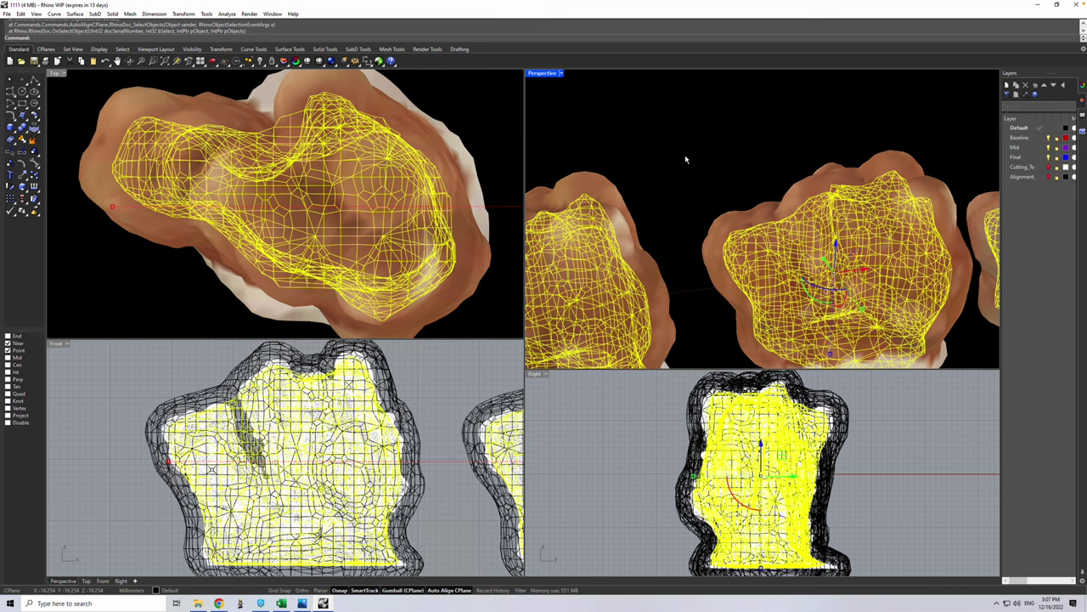
scroll(683, 160, down, 5)
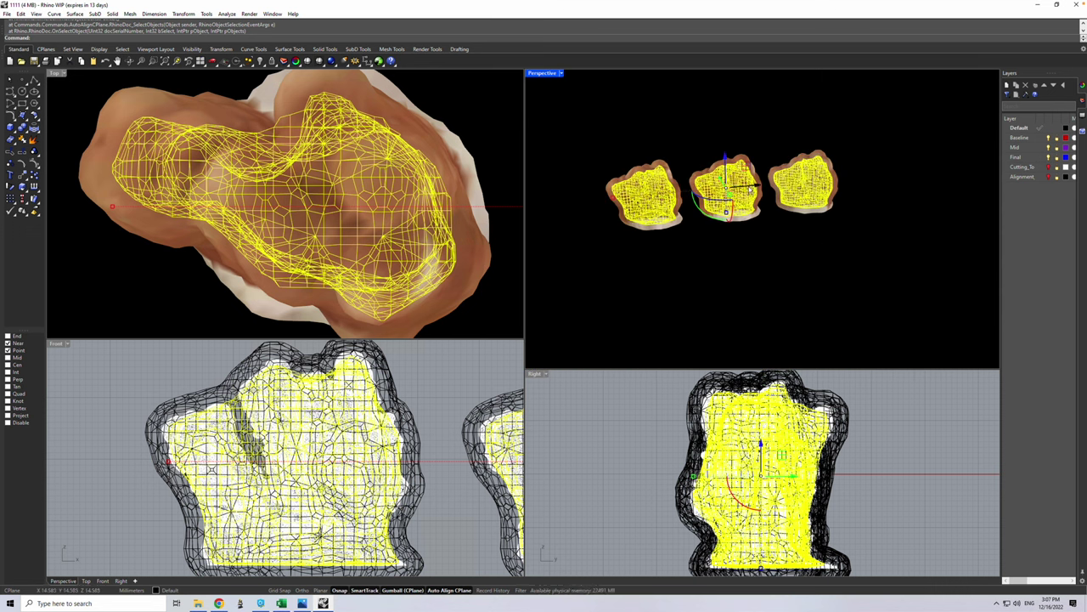
Move the three inner wraps in front of the original corals and delete the outward-offset wraps surrounding the originals
drag(720, 179, 761, 245)
click(801, 323)
scroll(775, 313, down, 2)
mouse_move(775, 313)
right_down()
mouse_move(764, 354)
mouse_move(731, 316)
mouse_move(765, 305)
right_up()
scroll(743, 324, up, 3)
click(672, 160)
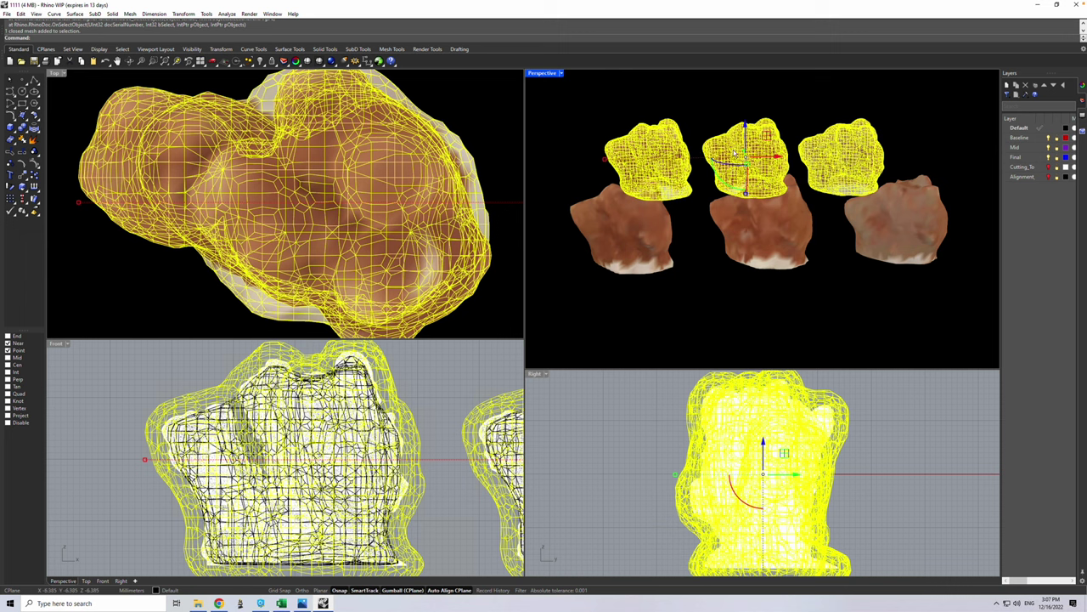
key(Escape)
Compare the moved inner wraps with the original corals from several angles, and delete the three wraps
click(686, 259)
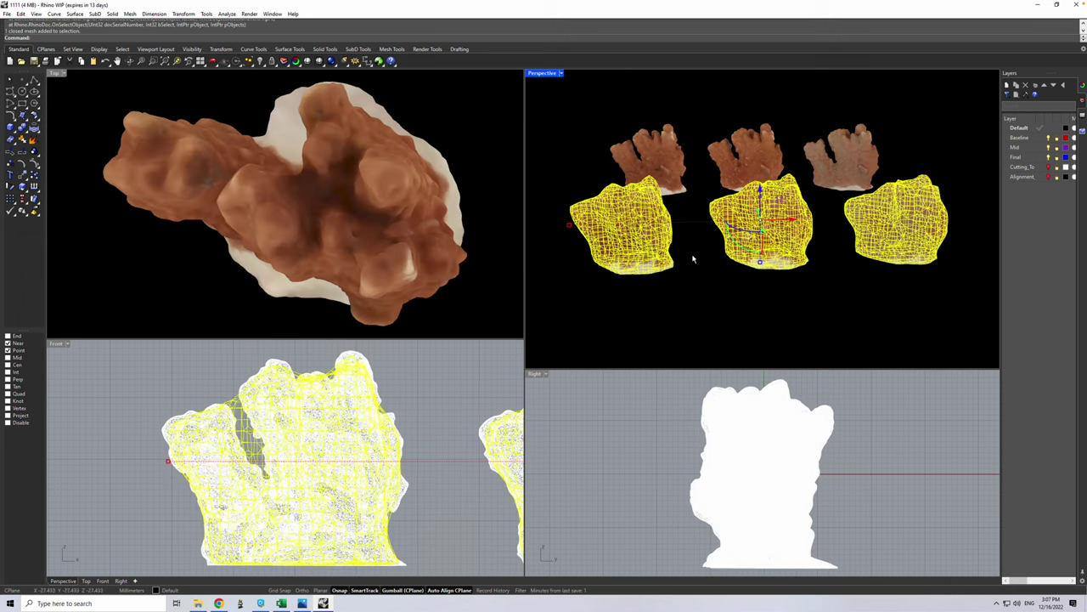
right_drag(681, 182, 781, 187)
click(876, 256)
right_drag(877, 256, 776, 243)
scroll(777, 243, up, 2)
scroll(777, 244, down, 4)
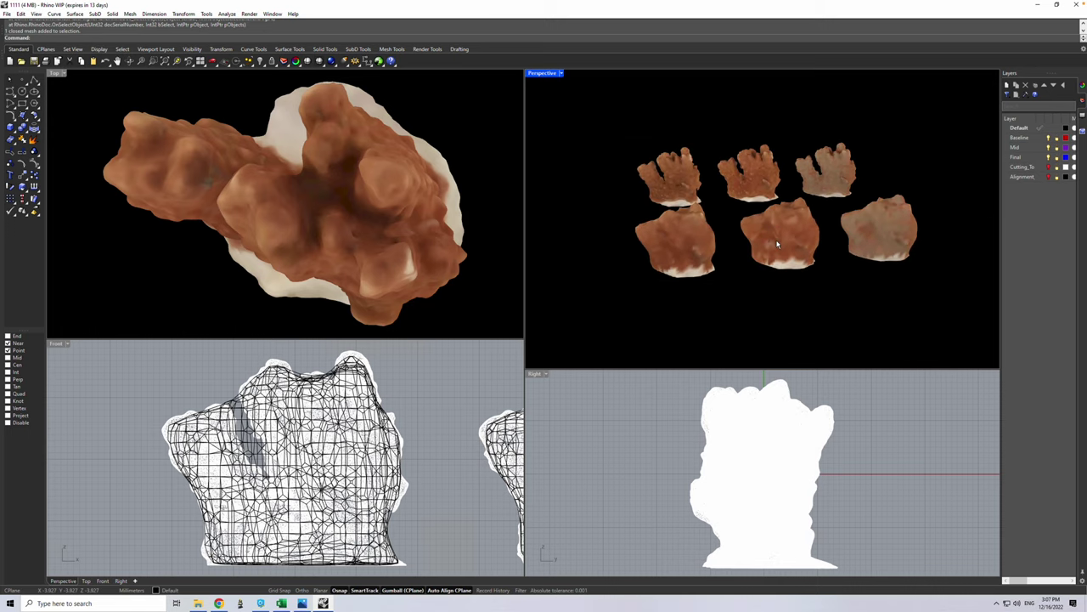
drag(946, 230, 630, 315)
key(Delete)
Shrink-wrap the three original corals with an offset of 1.50 and holes in input objects filled
drag(907, 97, 565, 226)
text(ShrinkWrap)
key(Return)
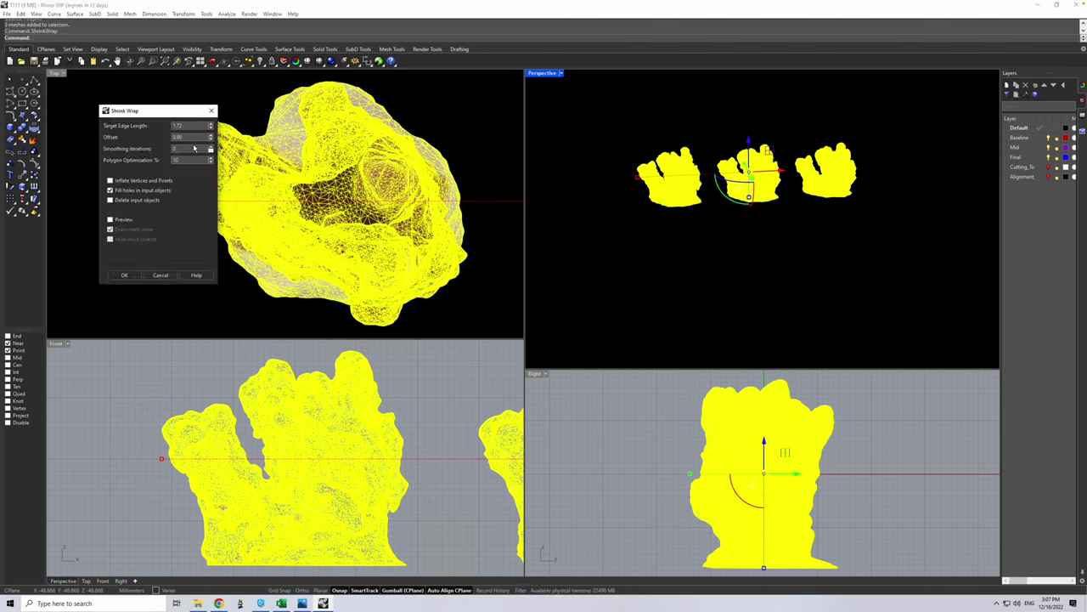
double_click(194, 137)
text(1.50)
click(124, 274)
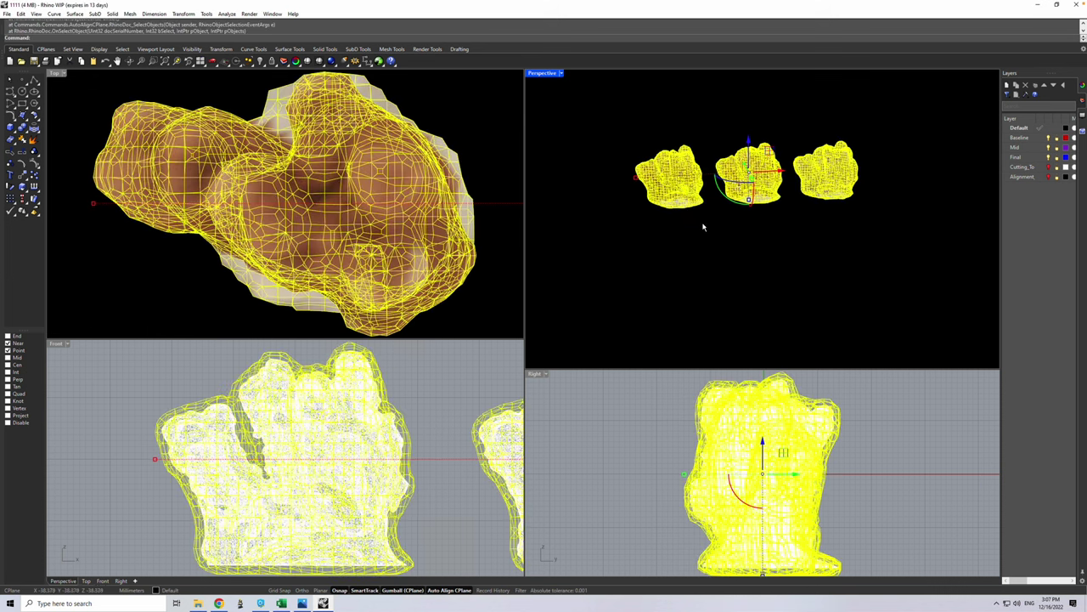
Shrink-wrap the offset wraps with an offset of -1.50, deleting the input objects, and move the results in front of the original corals
key(Return)
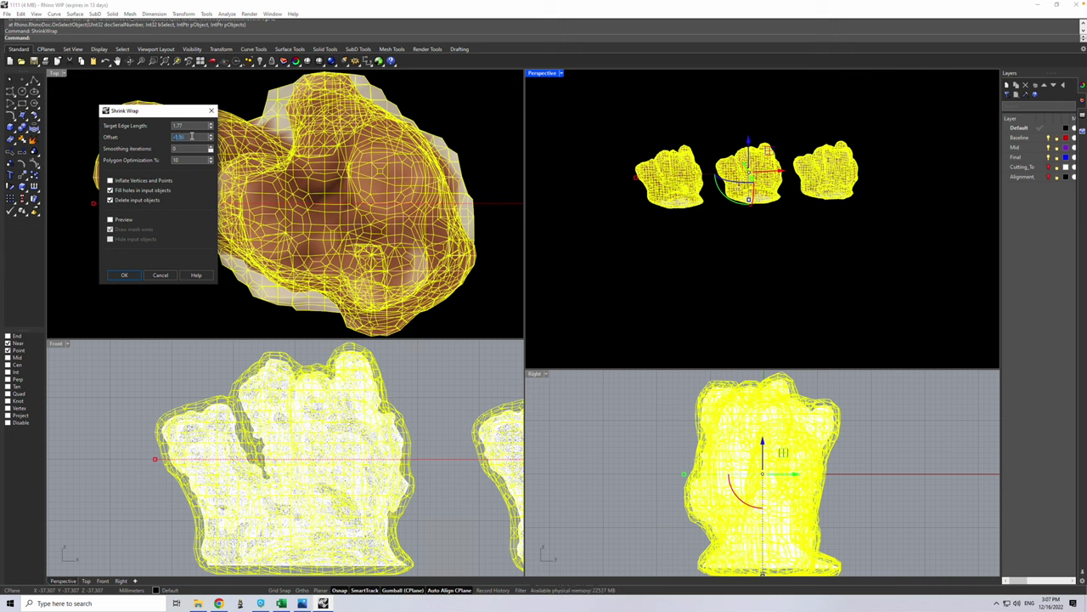
click(124, 275)
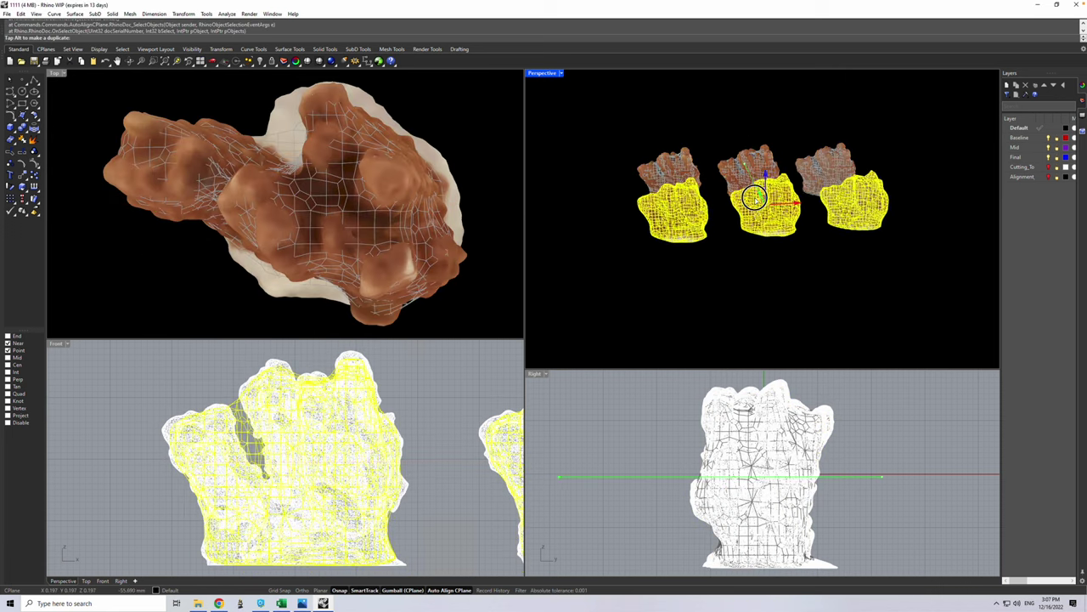
click(753, 259)
right_drag(592, 201, 665, 165)
scroll(813, 223, up, 3)
right_drag(757, 221, 881, 202)
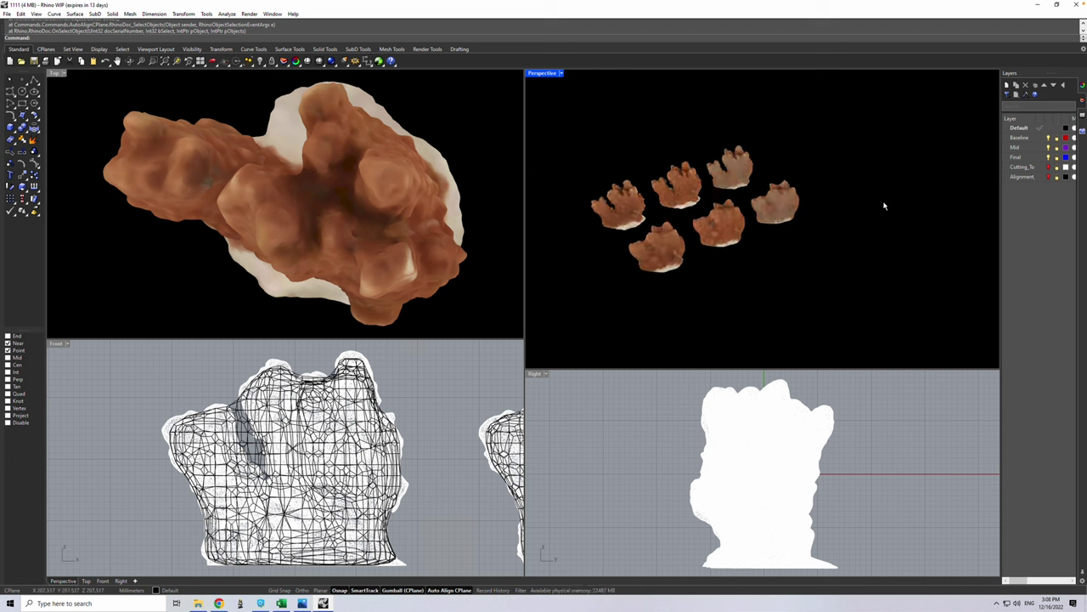
Explode the combined wrap into separate corals, select the Baseline wrap, and toggle the Baseline layer's visibility to check which original it matches
click(680, 252)
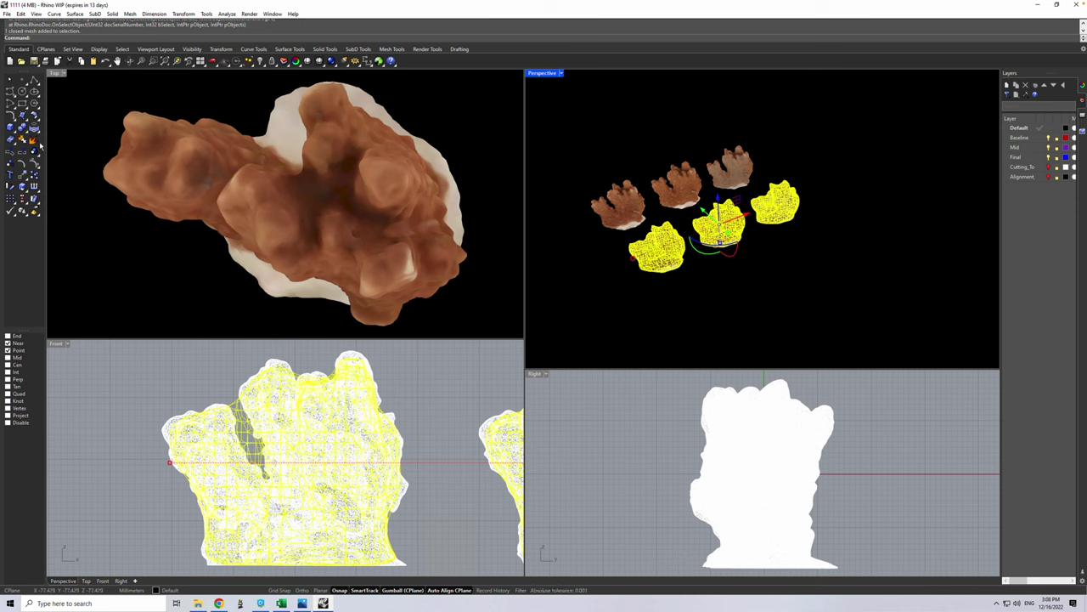
click(34, 140)
click(659, 263)
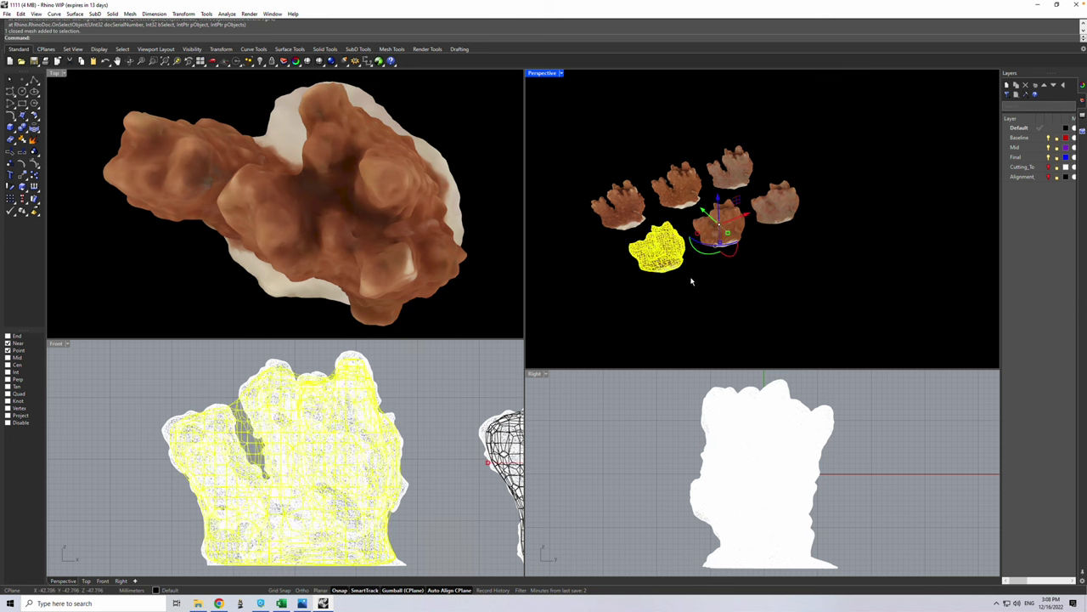
click(1049, 138)
click(1049, 138)
click(1049, 138)
click(1049, 139)
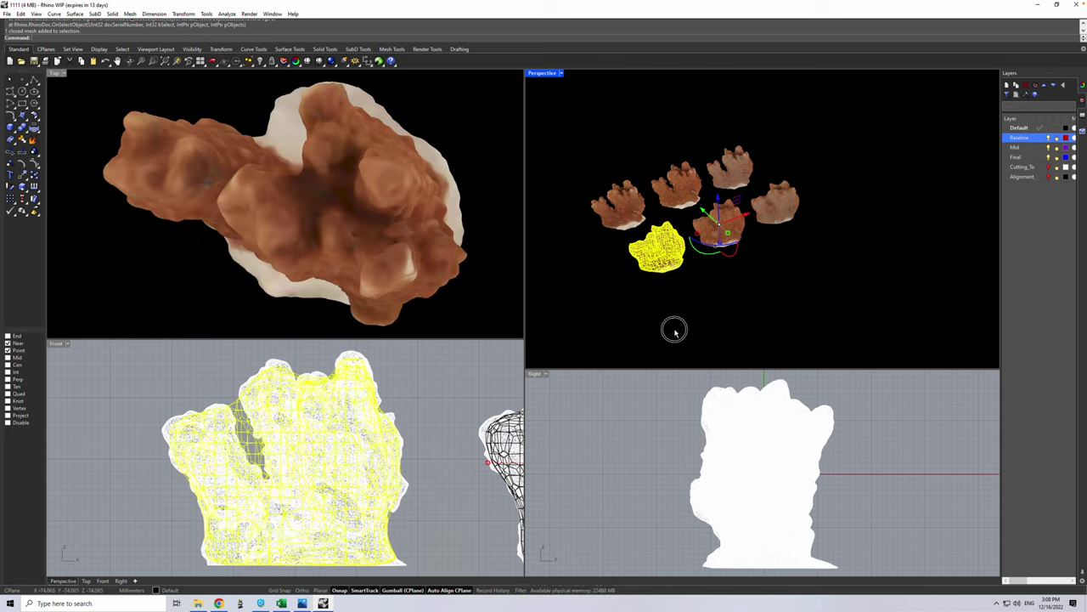
Calculate the volume of the wrapped Baseline coral and paste the value into cell G36 of the Excel Volume sheet
text(Volume)
key(Return)
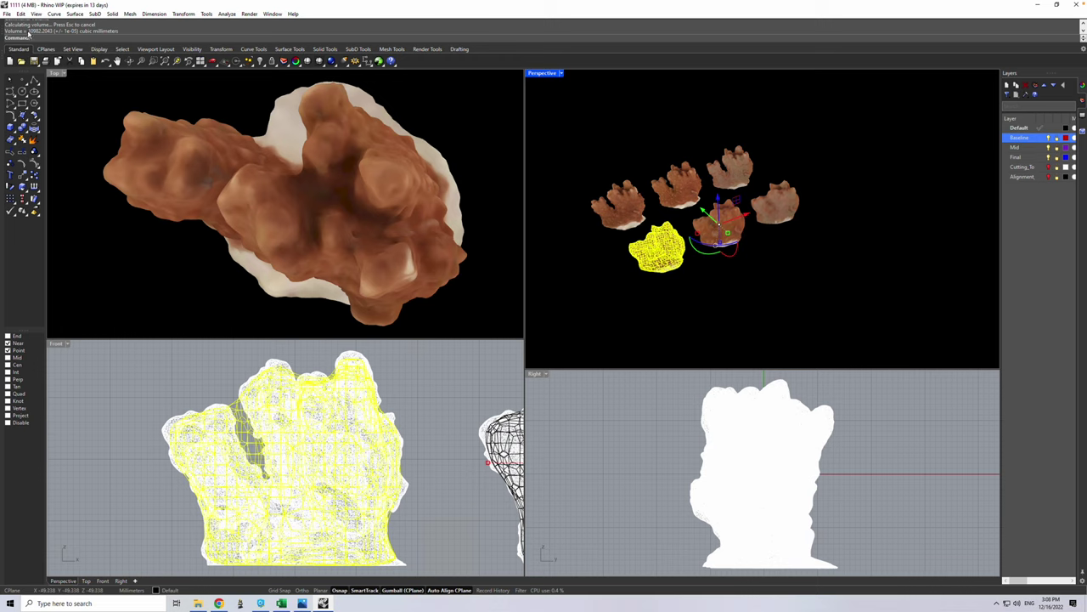
drag(28, 30, 52, 32)
key(ctrl+c)
click(281, 603)
click(456, 270)
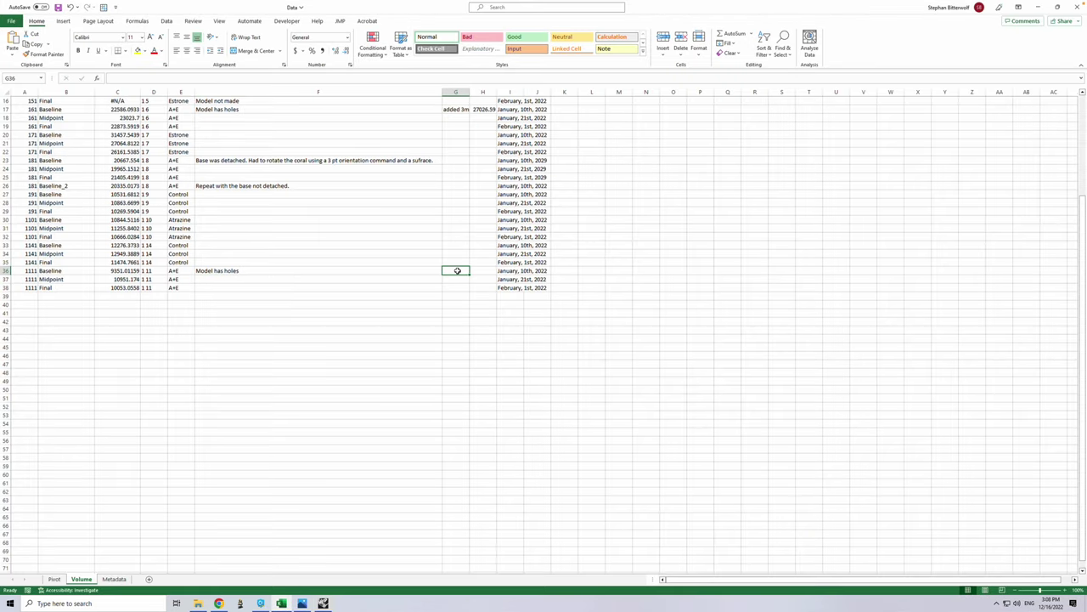
key(ctrl+v)
key(ctrl)
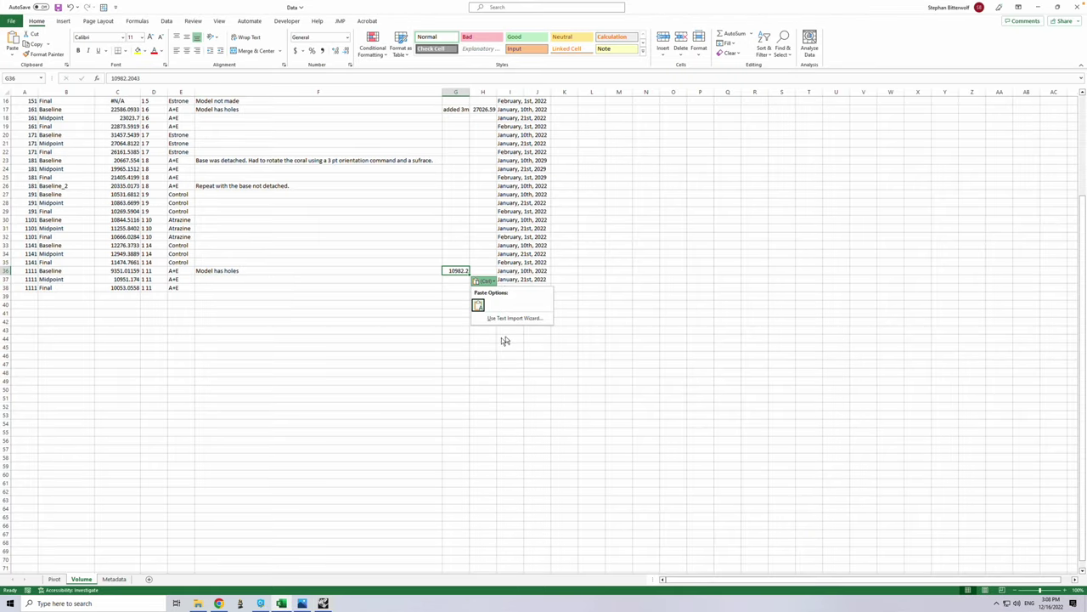
Calculate the wrapped Mid coral's volume in Rhino WIP and paste the value into cell G37 of the Excel sheet
click(323, 603)
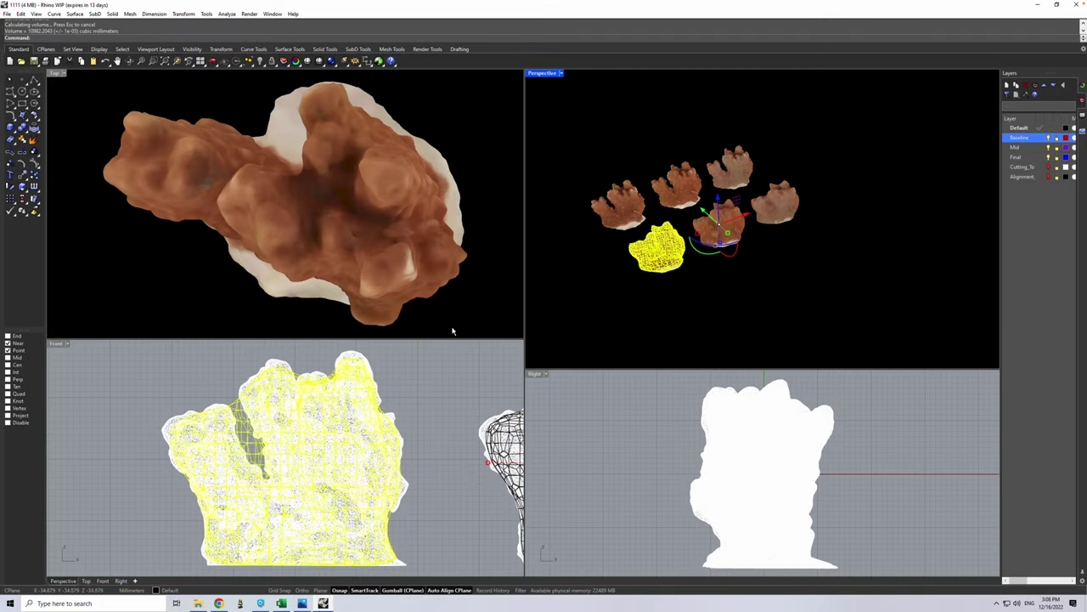
click(703, 224)
key(Return)
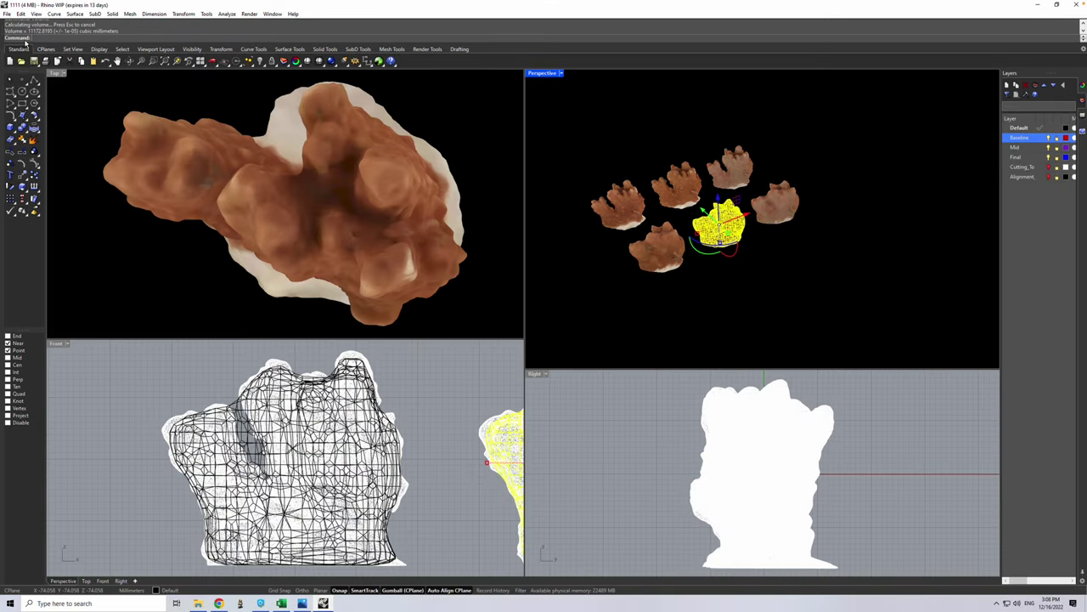
drag(28, 31, 58, 32)
key(ctrl+c)
click(281, 604)
click(451, 279)
key(ctrl+v)
key(ctrl)
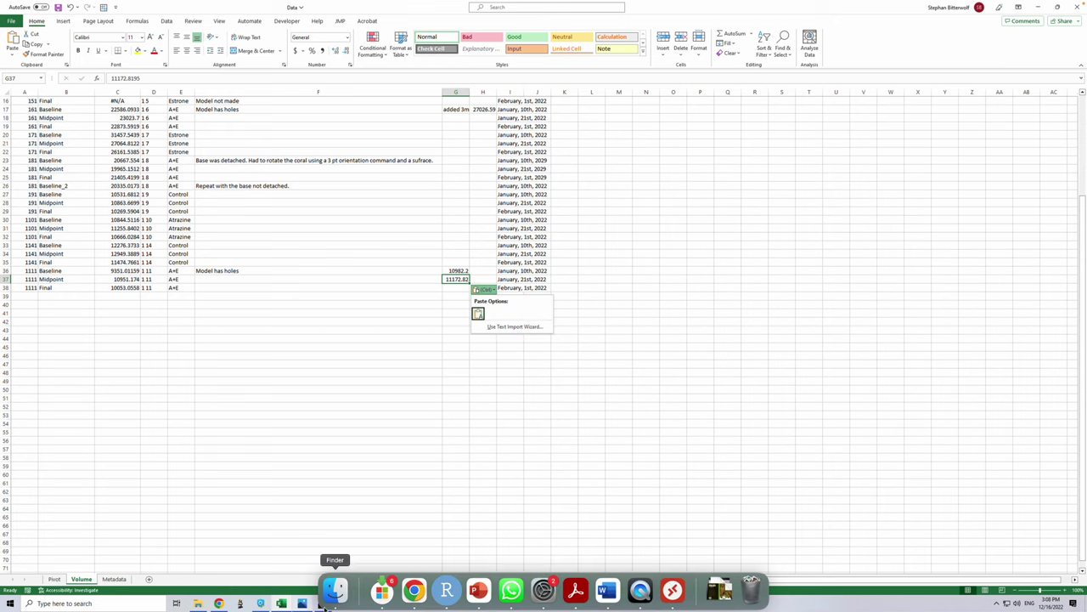
key(Escape)
Calculate the wrapped Final coral's volume in Rhino WIP and paste the value into cell G38 of the Excel sheet
click(323, 603)
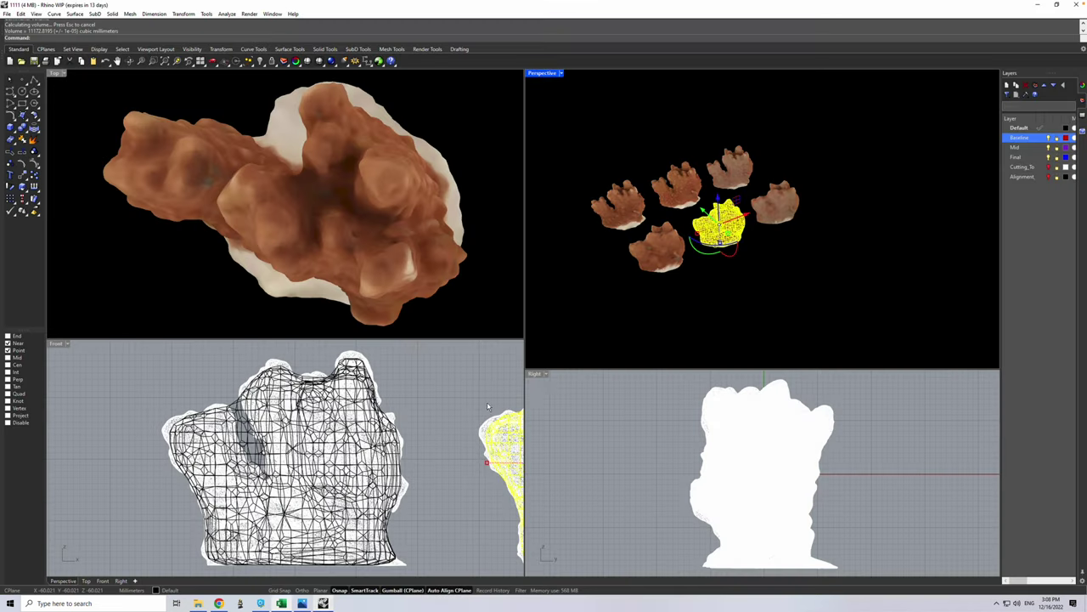
click(782, 205)
key(Return)
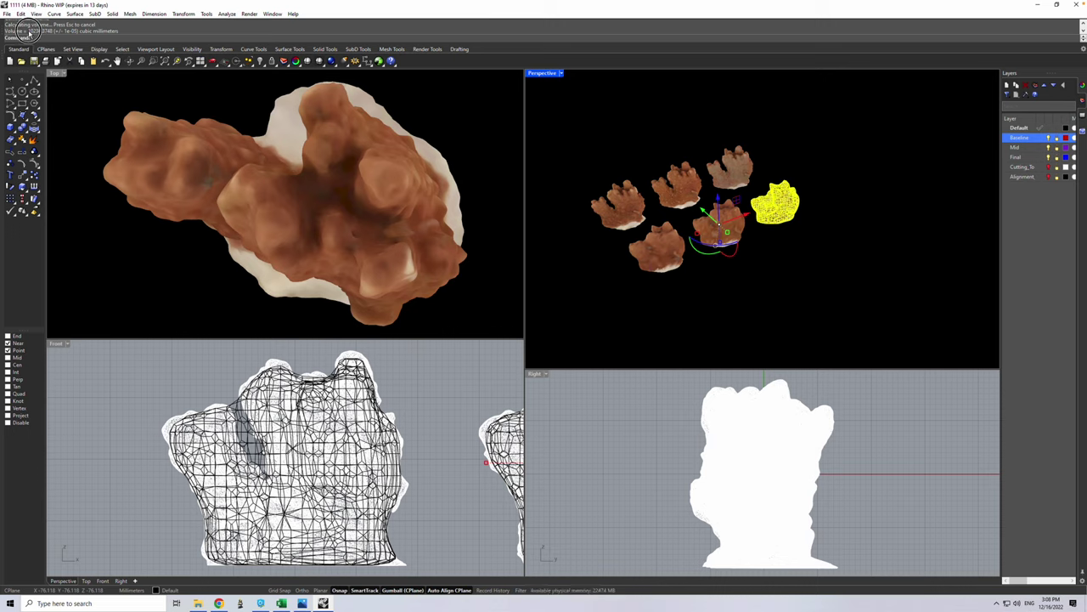
double_click(51, 25)
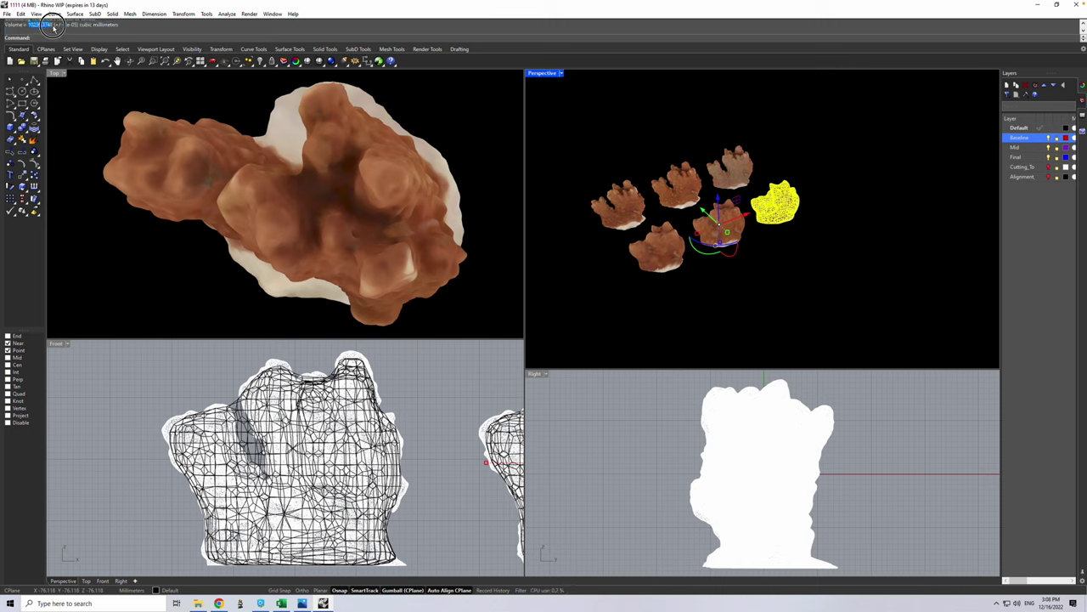
key(ctrl+c)
click(281, 604)
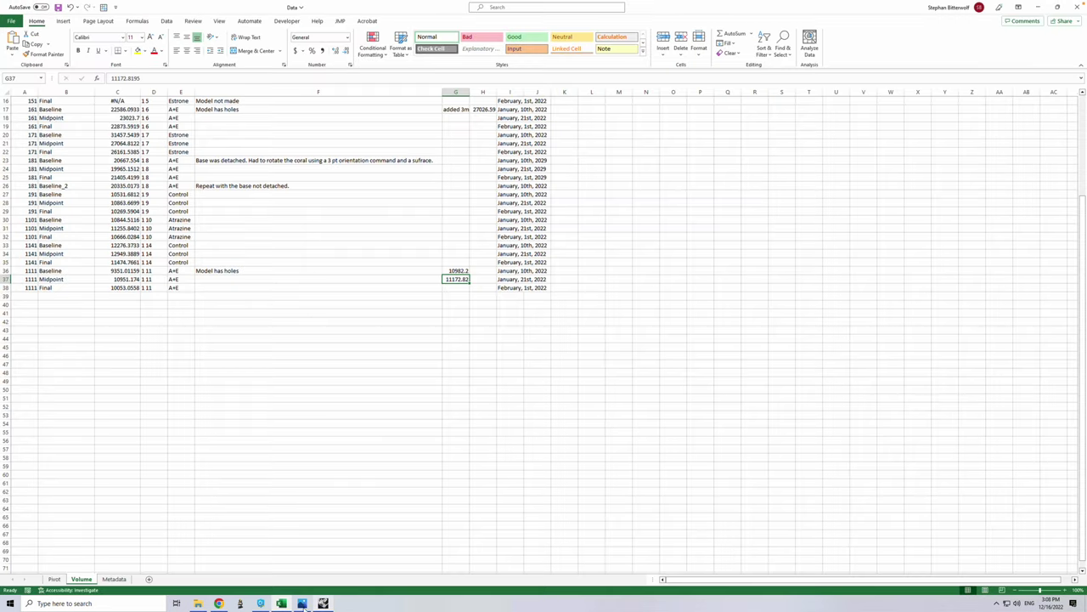
click(459, 287)
key(ctrl+v)
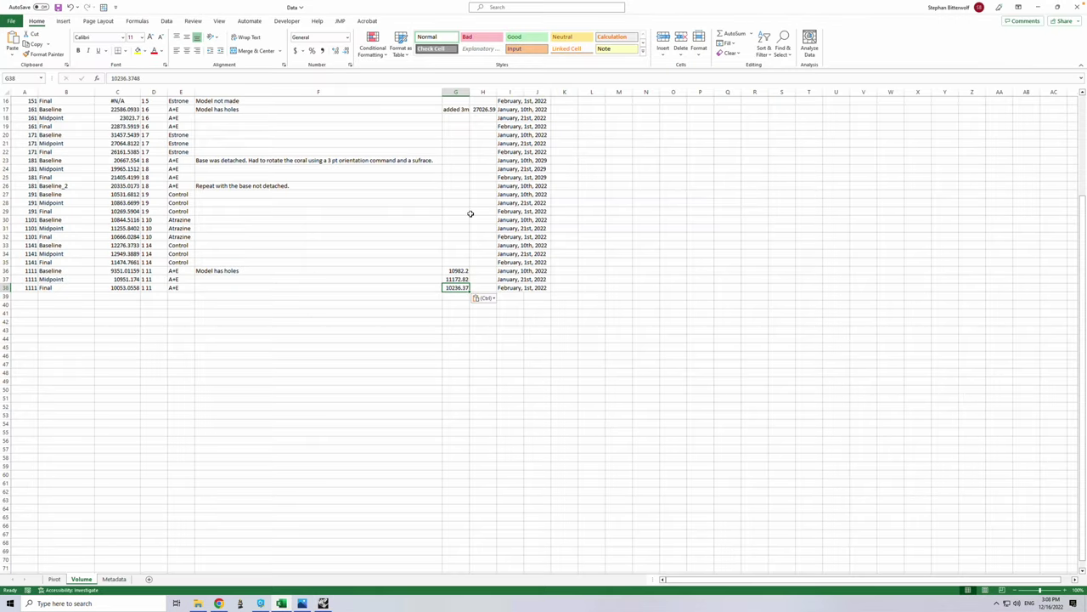
Move the 1111 volumes from G36:G38 to H36:H38 and enter the note "added 1.5 mm then subtracted" in G36
click(460, 271)
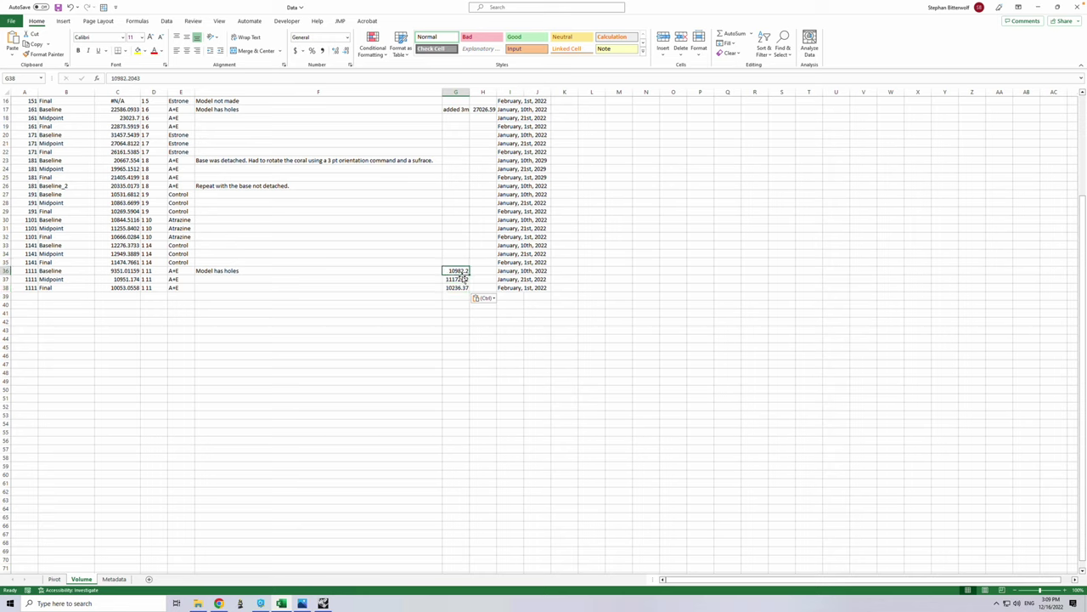
mouse_move(463, 290)
mouse_down()
mouse_move(513, 280)
mouse_move(484, 288)
mouse_up()
click(455, 263)
click(457, 270)
text(adde)
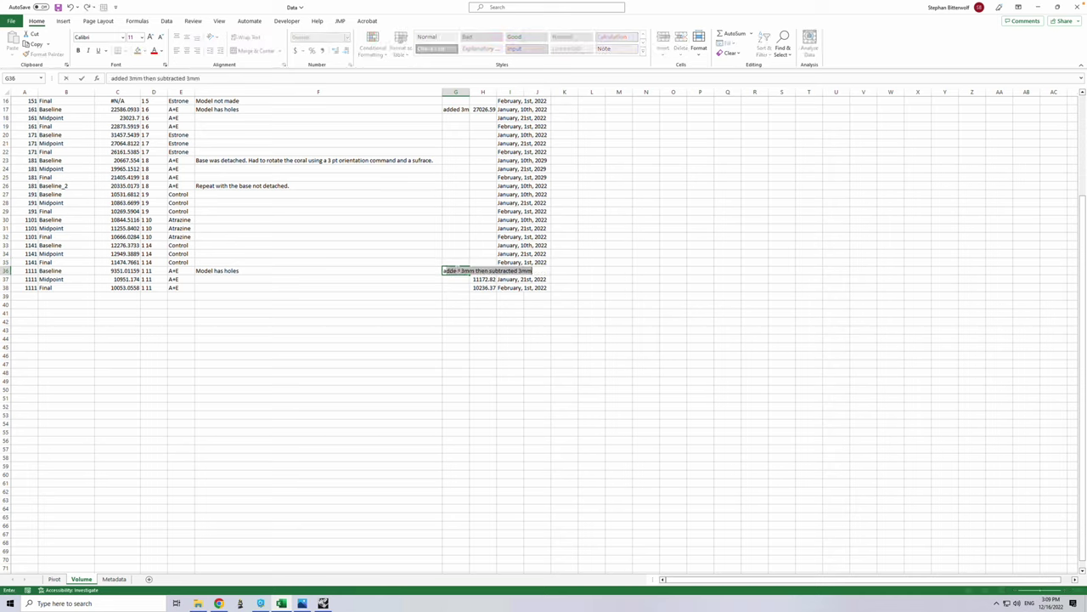
text(d 1.5 mm)
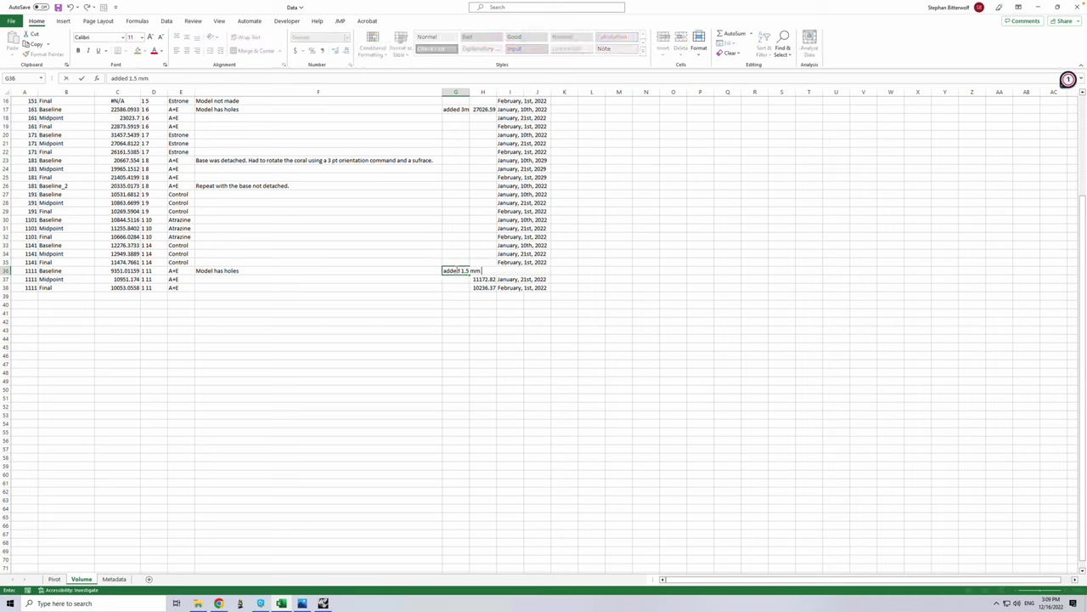
text( then subtracted)
key(Return)
Copy the wrapping note from G36 into the 1111 Midpoint and Final rows of column G
click(456, 269)
key(ctrl+c)
drag(456, 270, 459, 289)
key(ctrl+v)
click(437, 340)
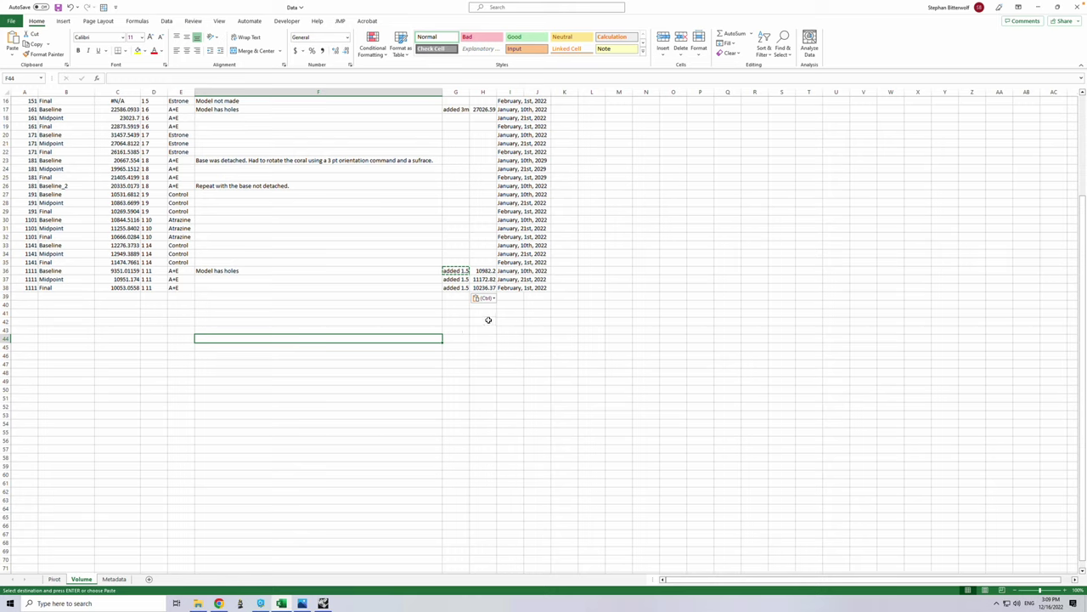
Compare the 1111 volumes in columns C and H, and autofit column H to its contents
click(485, 270)
drag(485, 271, 486, 279)
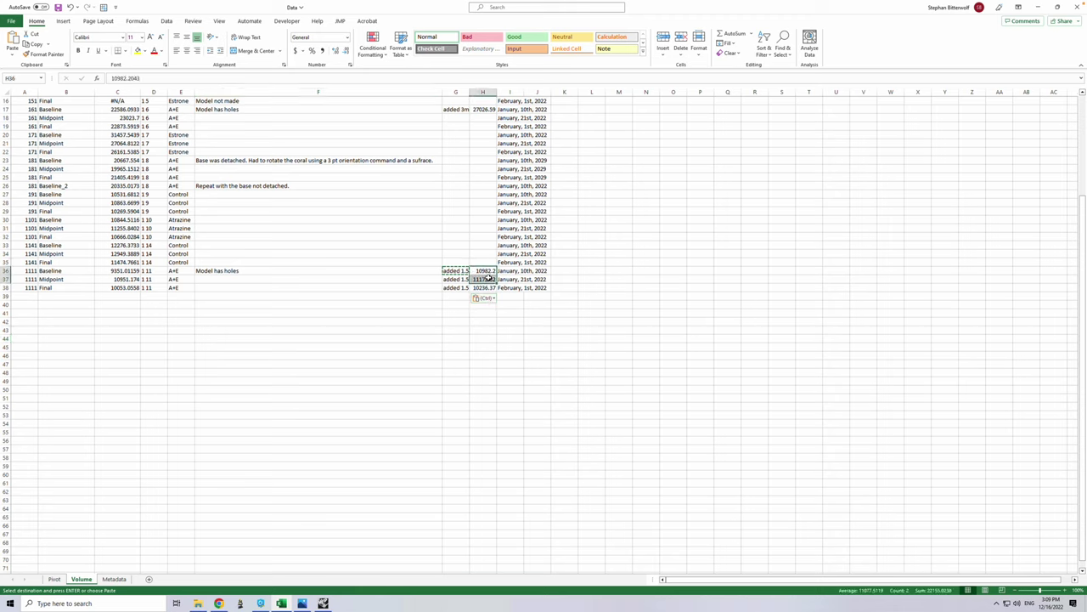
click(127, 269)
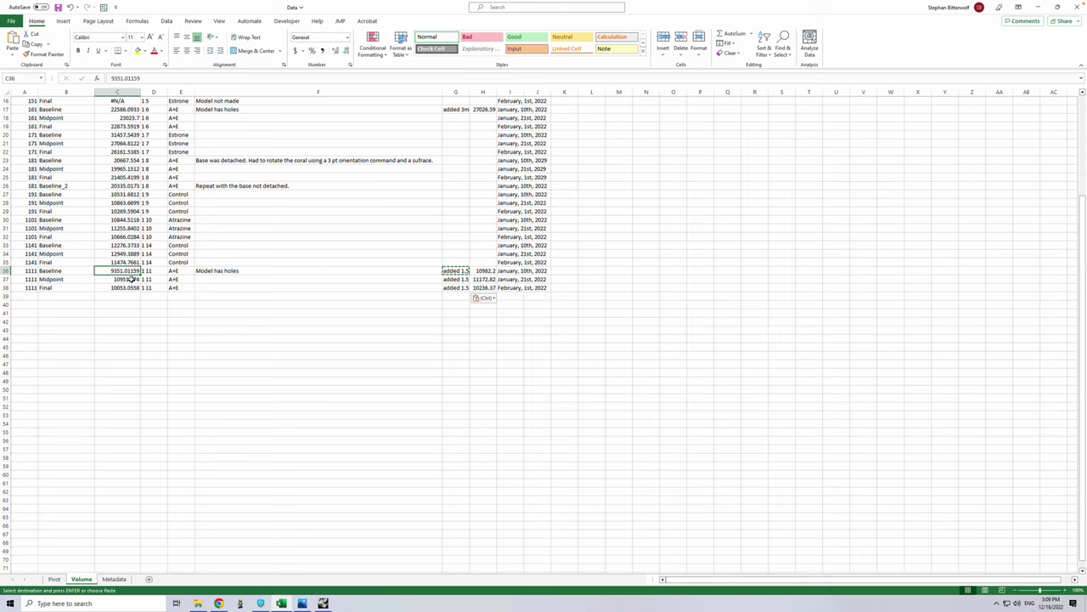
click(132, 279)
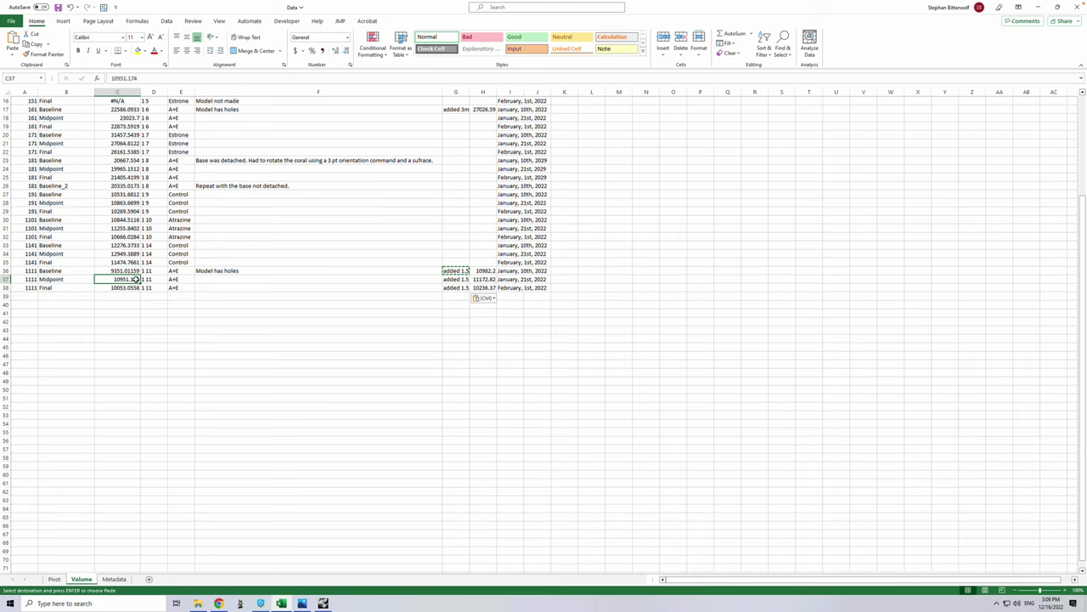
click(485, 255)
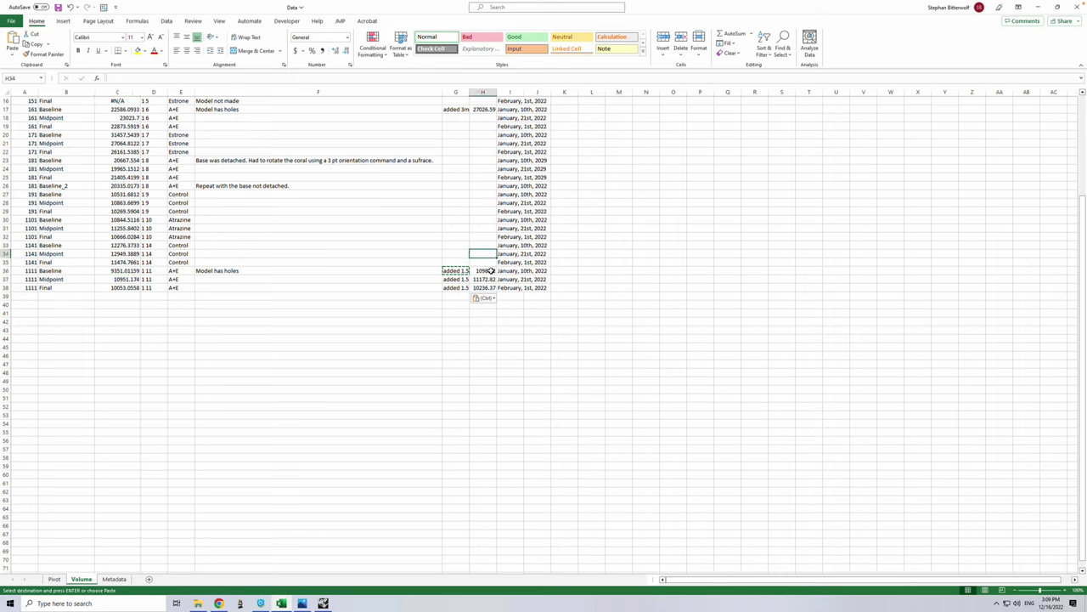
click(490, 270)
double_click(496, 94)
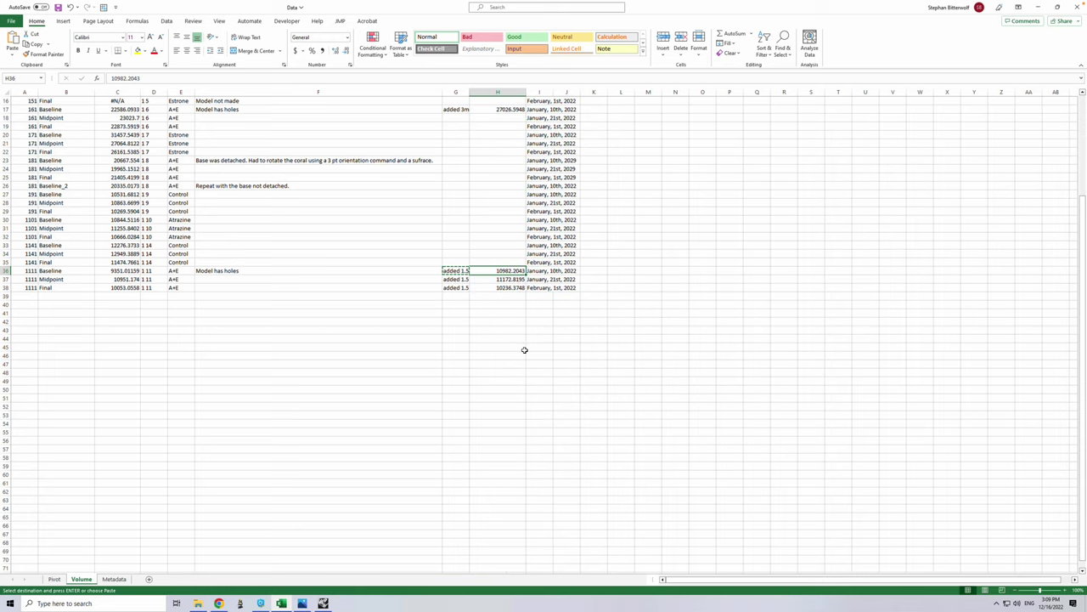
Calculate the wrapped 1111 Midpoint minus Baseline volume in H40 by subtracting H36 from H37
click(493, 303)
text(=)
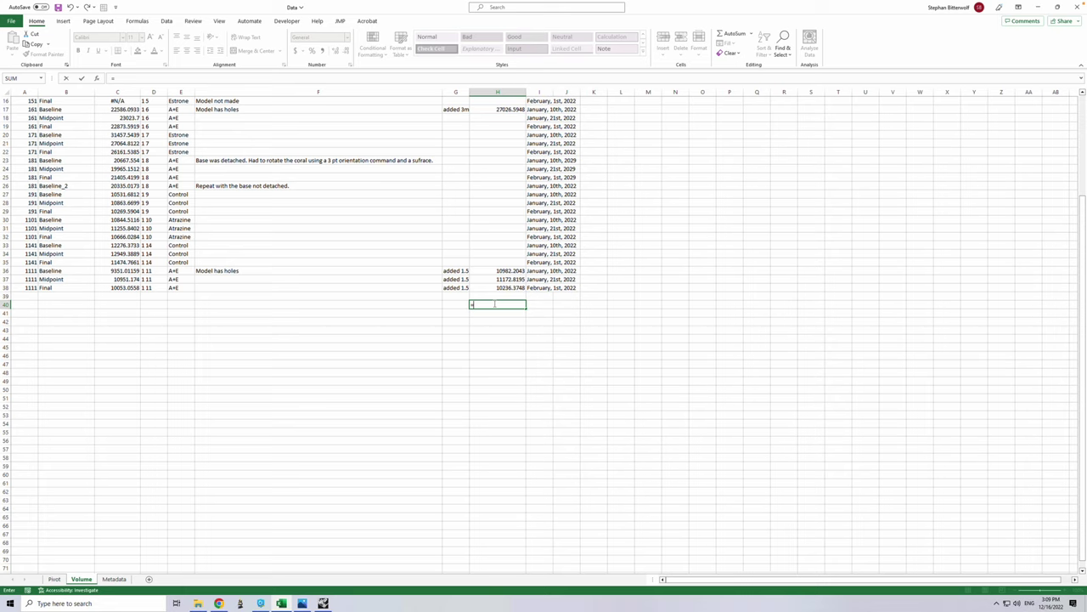
click(513, 280)
text(-)
click(511, 270)
key(Return)
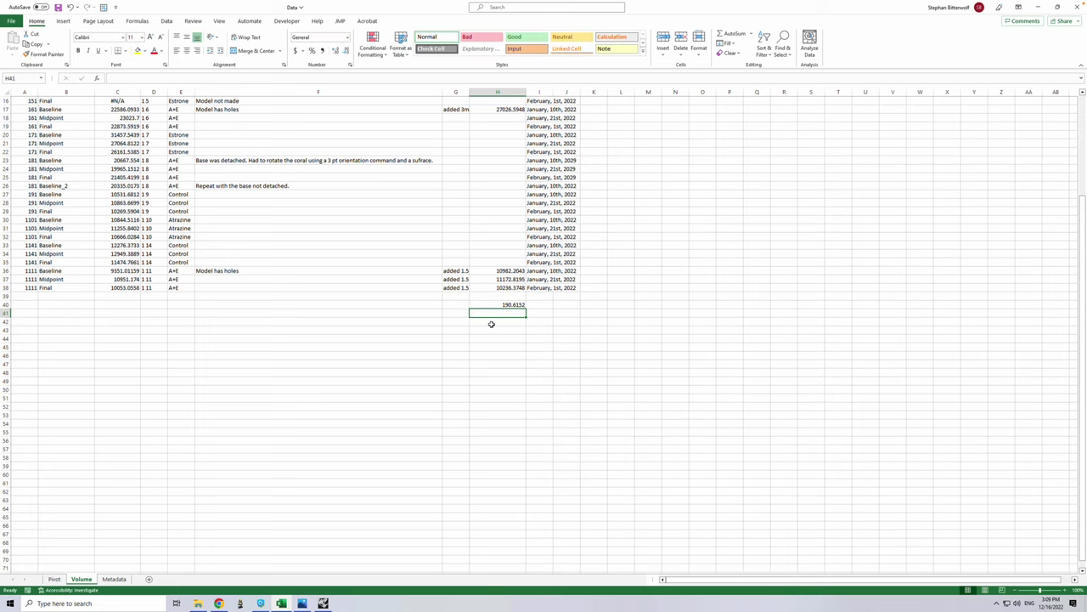
Calculate the original 1111 Midpoint minus Baseline volume in C41 with the formula =C37-C36
click(122, 312)
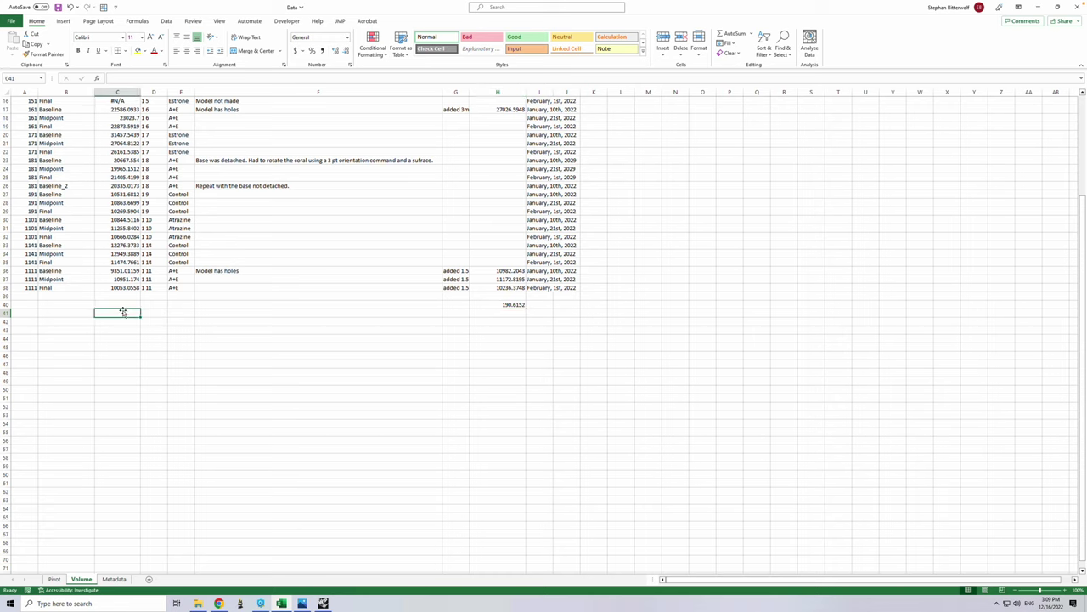
text(=)
click(127, 278)
text(-)
click(128, 271)
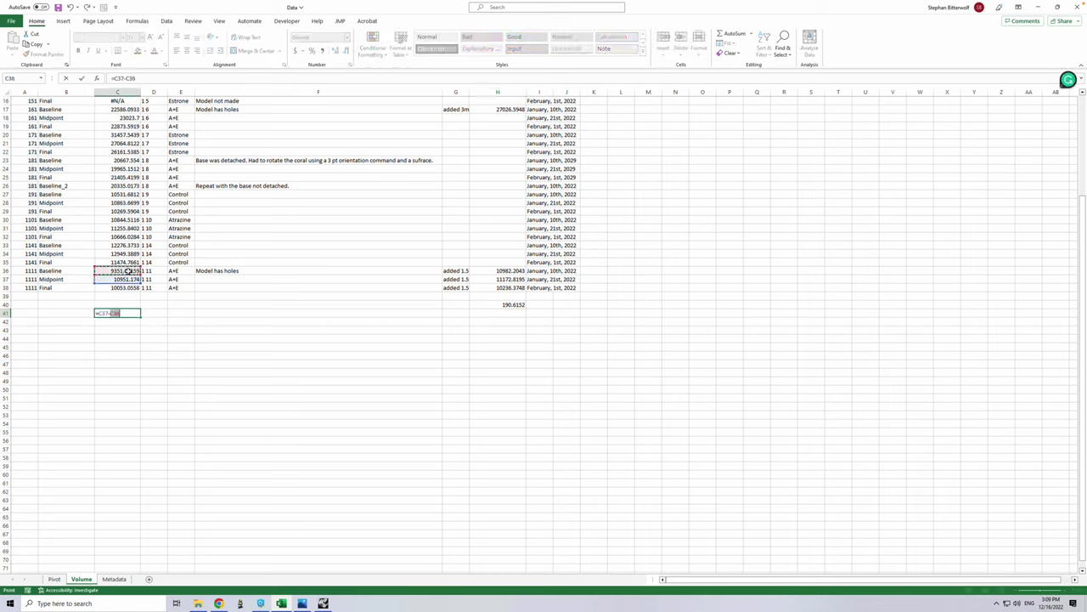
key(Return)
click(230, 398)
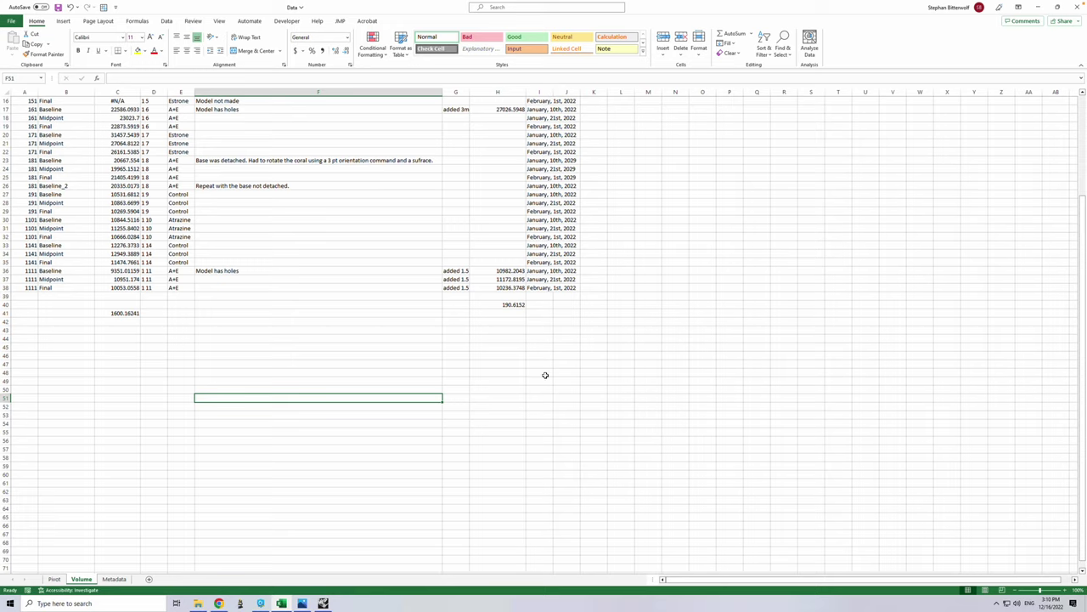
Fill the difference formulas in H40 and C41 down one row to compare the 1111 Final and Midpoint volumes
drag(527, 339, 588, 339)
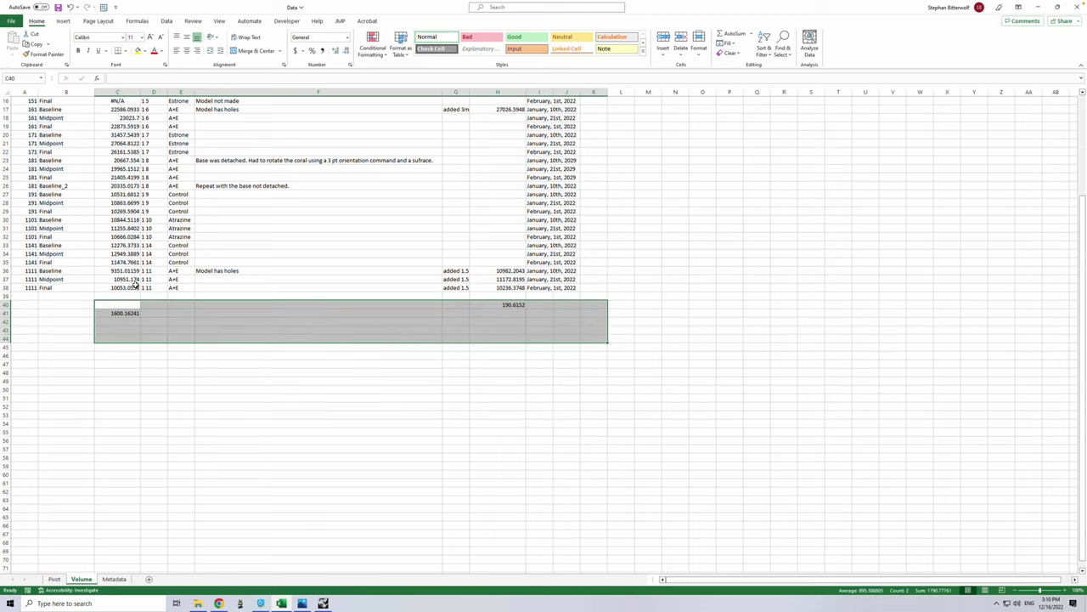
click(500, 364)
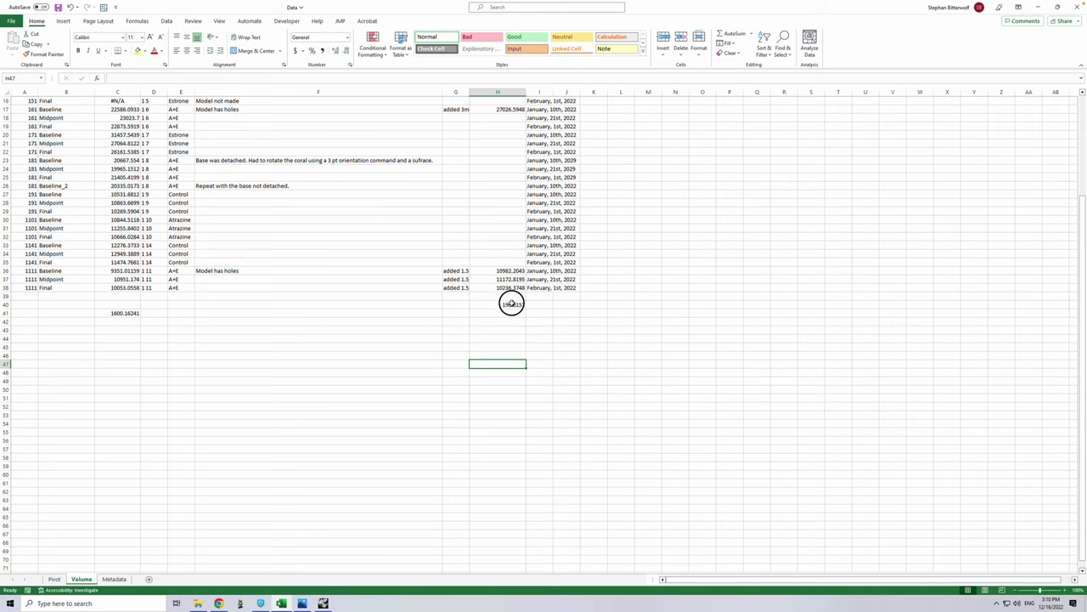
click(509, 304)
drag(527, 309, 527, 318)
click(519, 339)
click(122, 314)
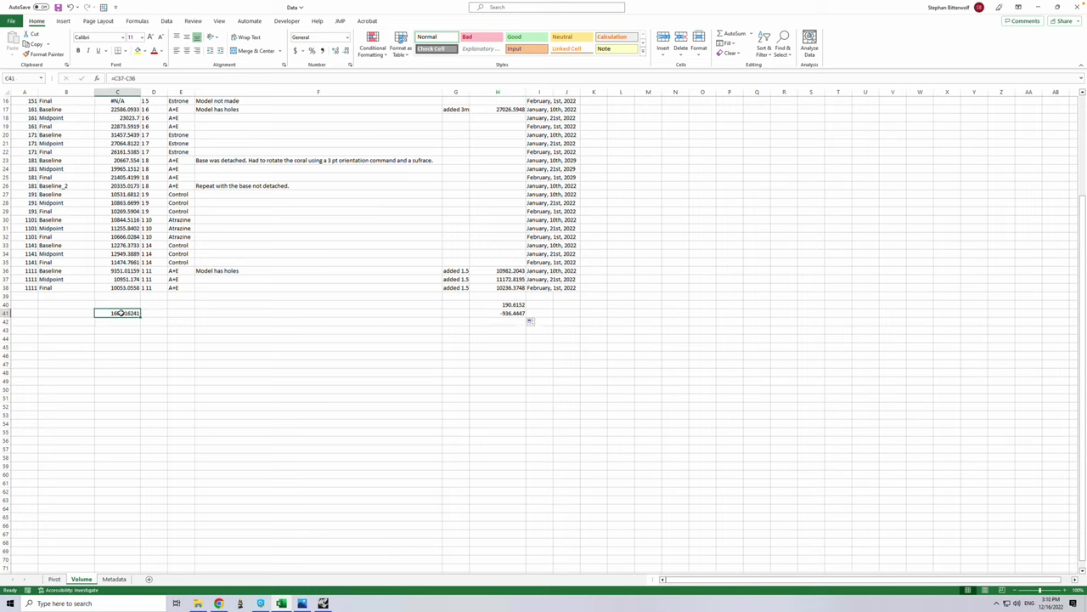
drag(141, 317, 138, 321)
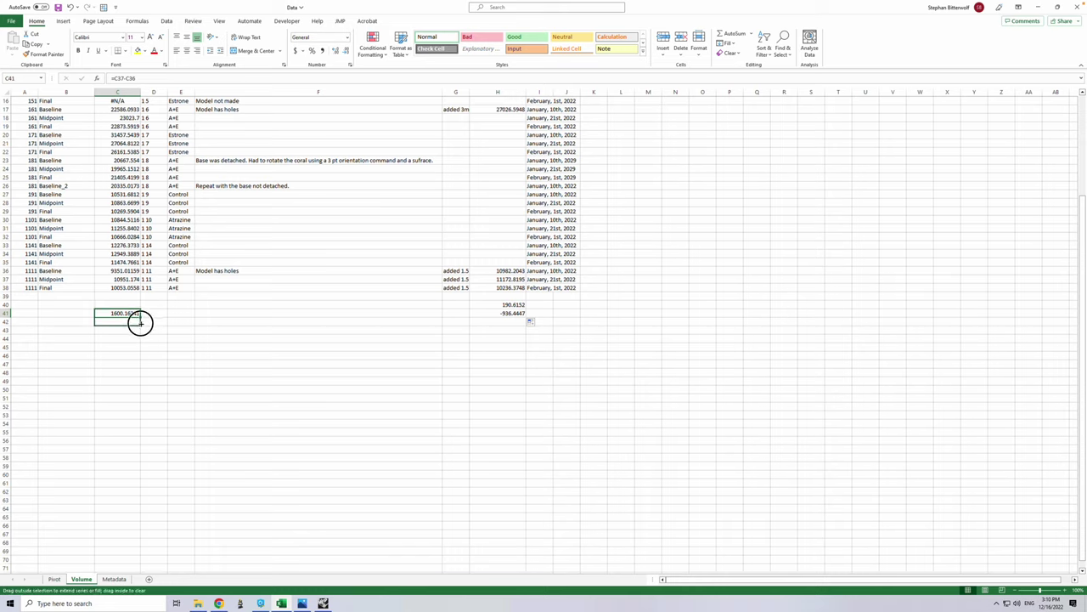
click(127, 364)
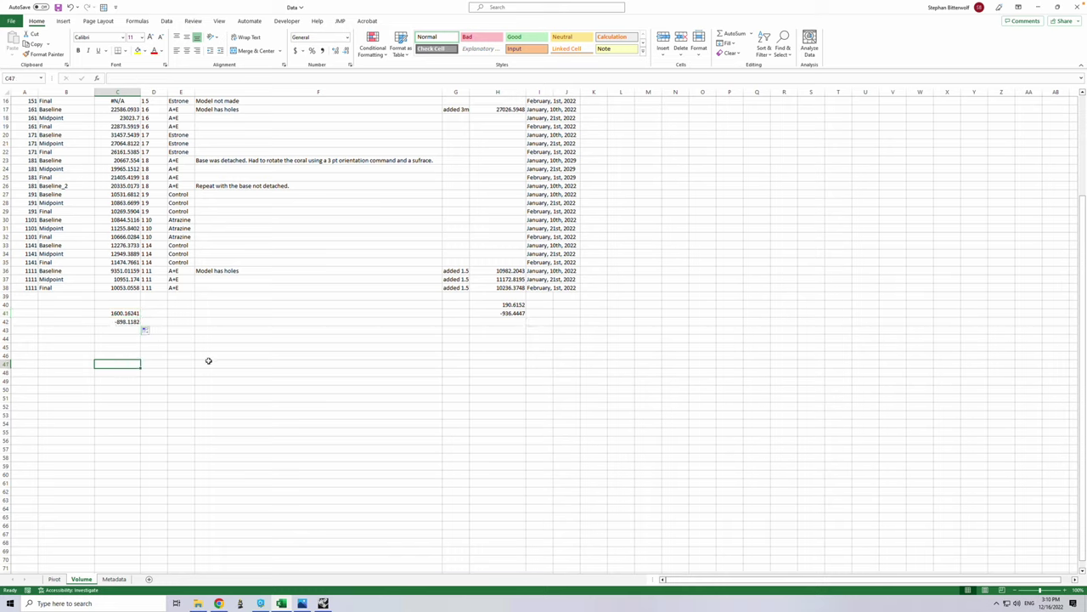
Clear the temporary volume-difference calculations below the 1111 rows in columns C and H
drag(519, 304, 123, 351)
key(Delete)
click(155, 448)
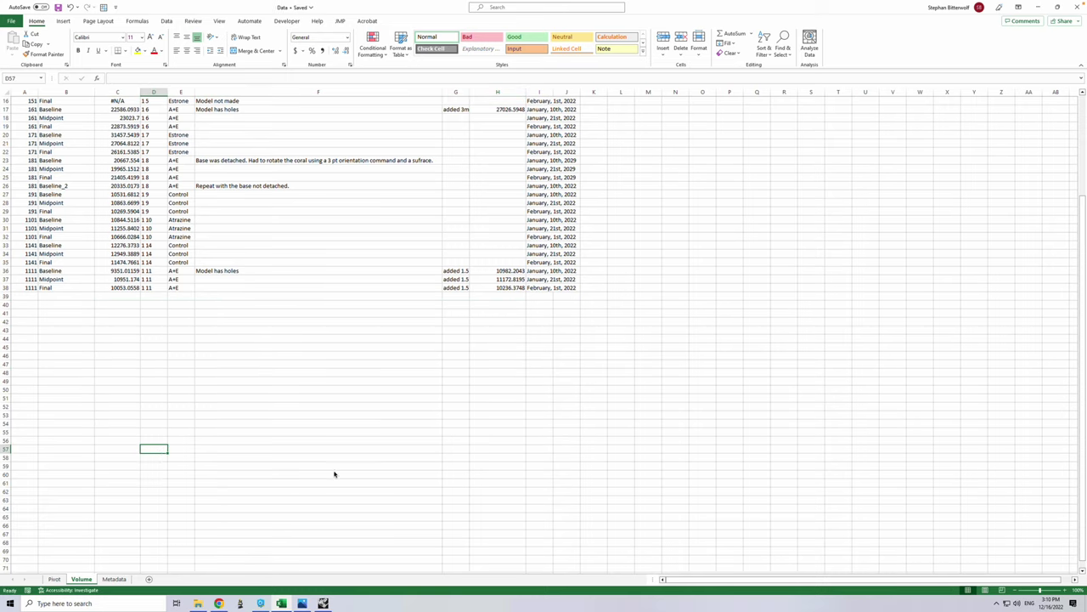
Switch to Rhino WIP, save the model in the Corals folder as 1111_shrink_wrapped, and close Rhino WIP
click(323, 603)
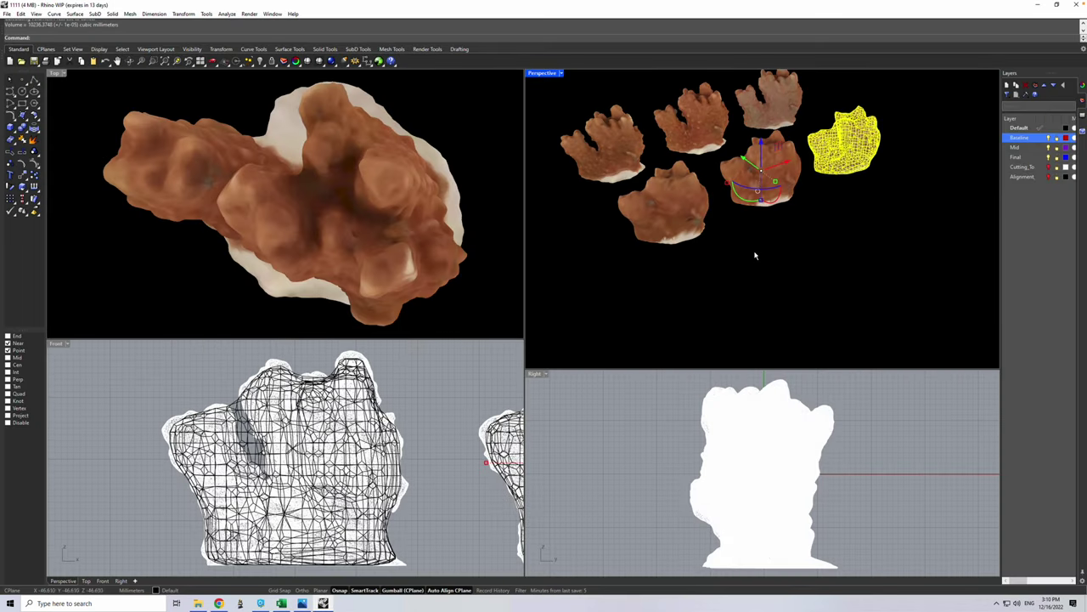
key(ctrl+s)
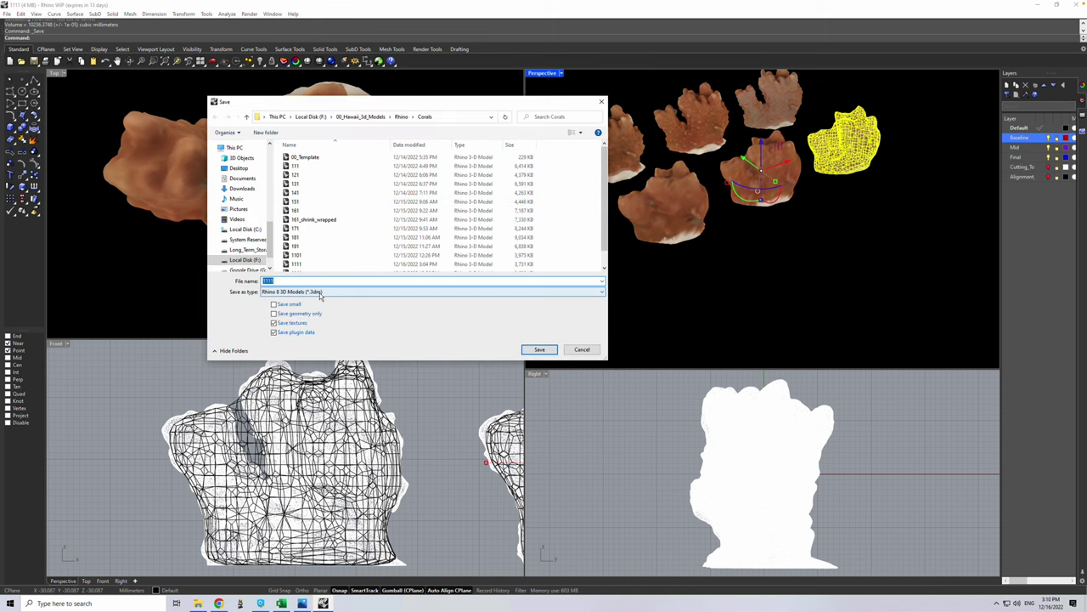
click(536, 353)
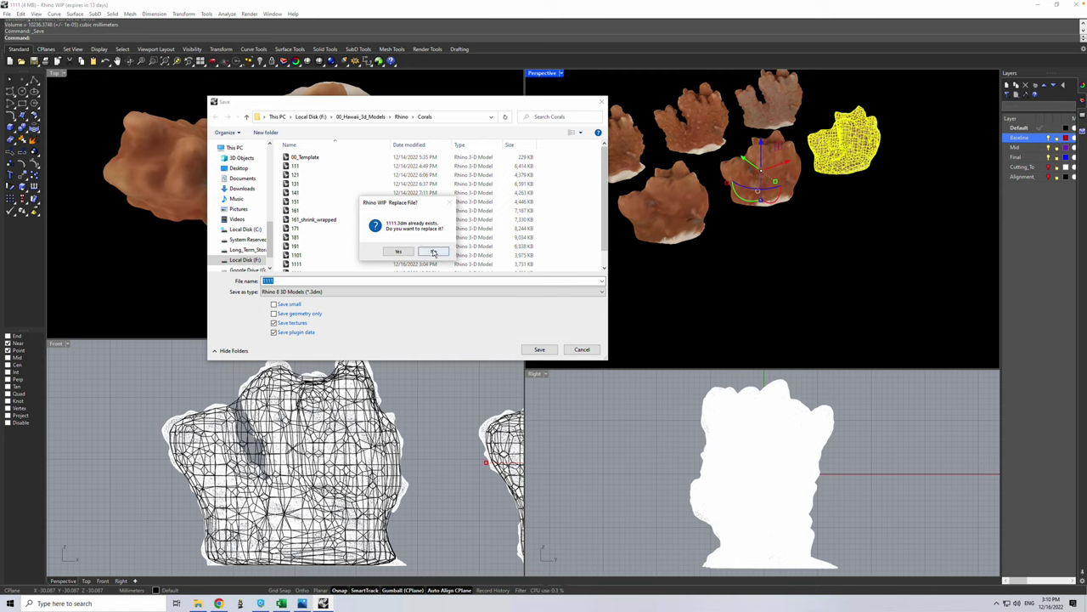
click(434, 253)
click(289, 280)
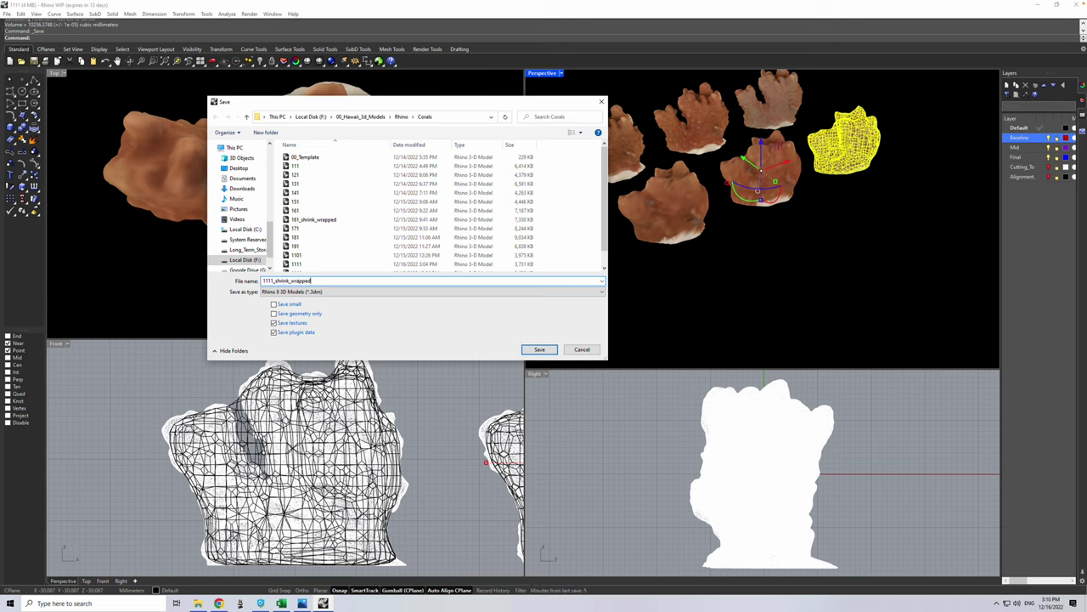
text(_shrink_wrapped)
key(Return)
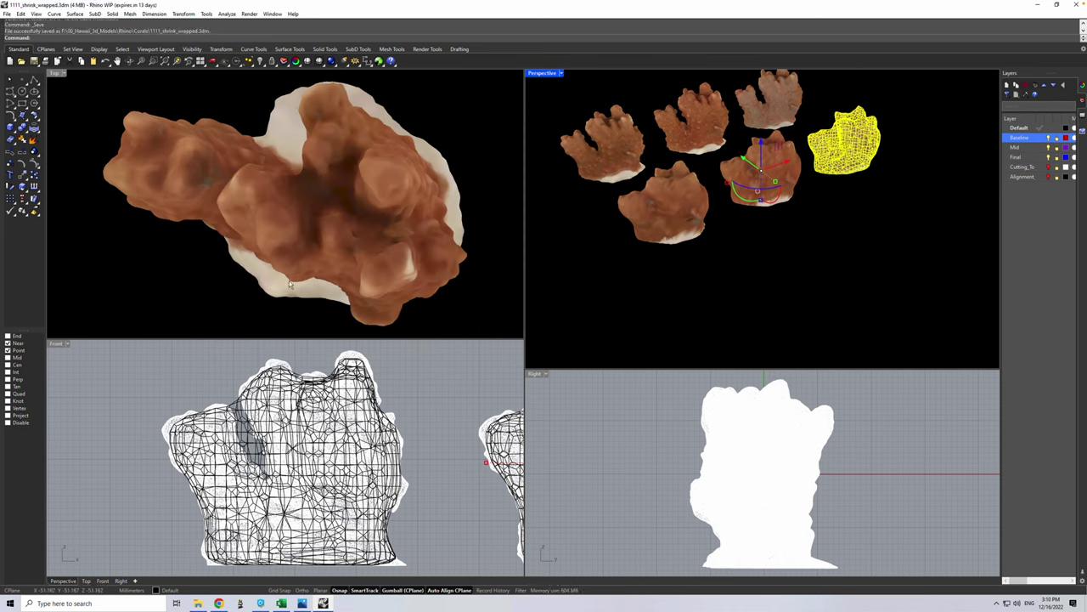
click(1077, 6)
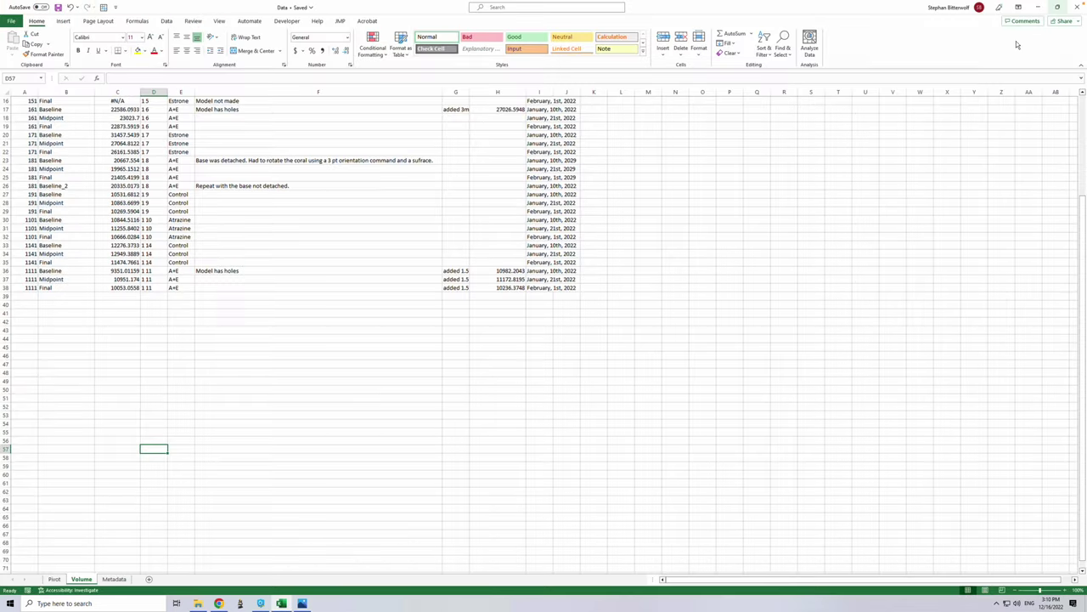
Open the Pivot sheet and refresh the PivotTable so its volume chart includes the 1111 coral
click(56, 579)
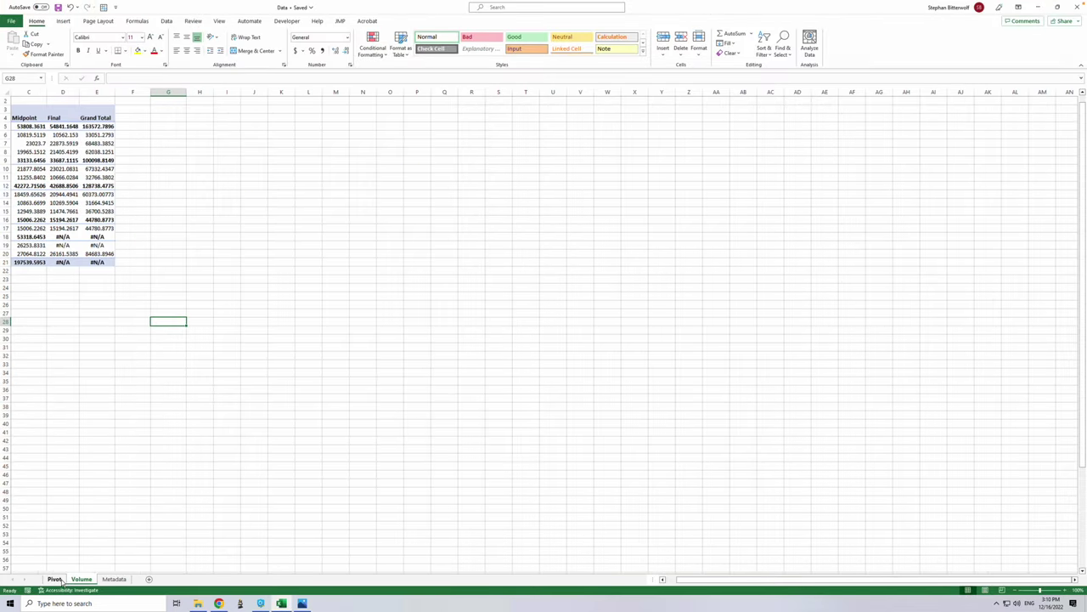
click(64, 211)
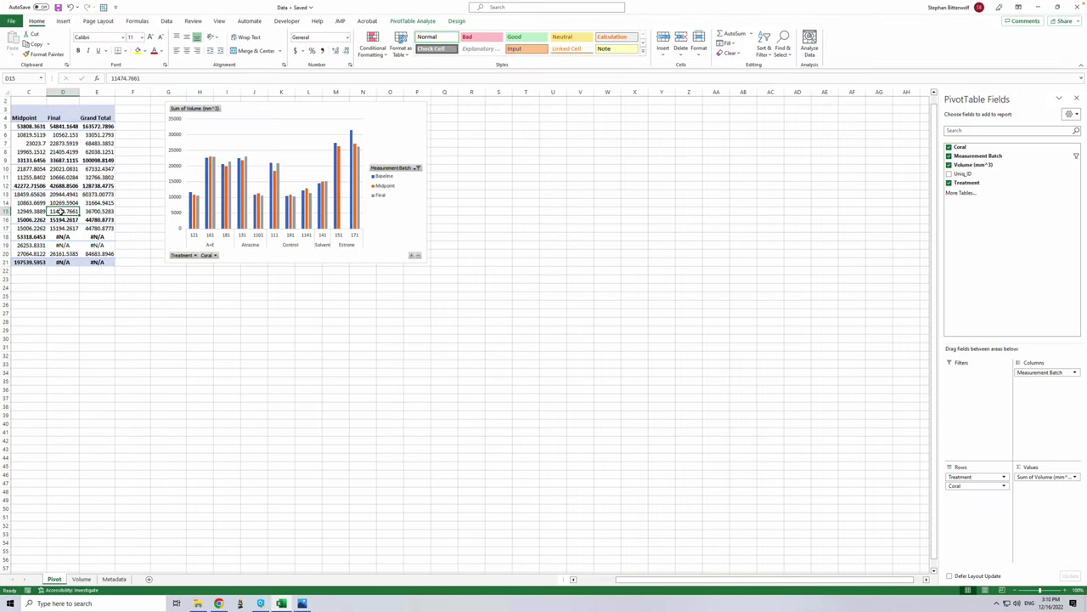
click(412, 21)
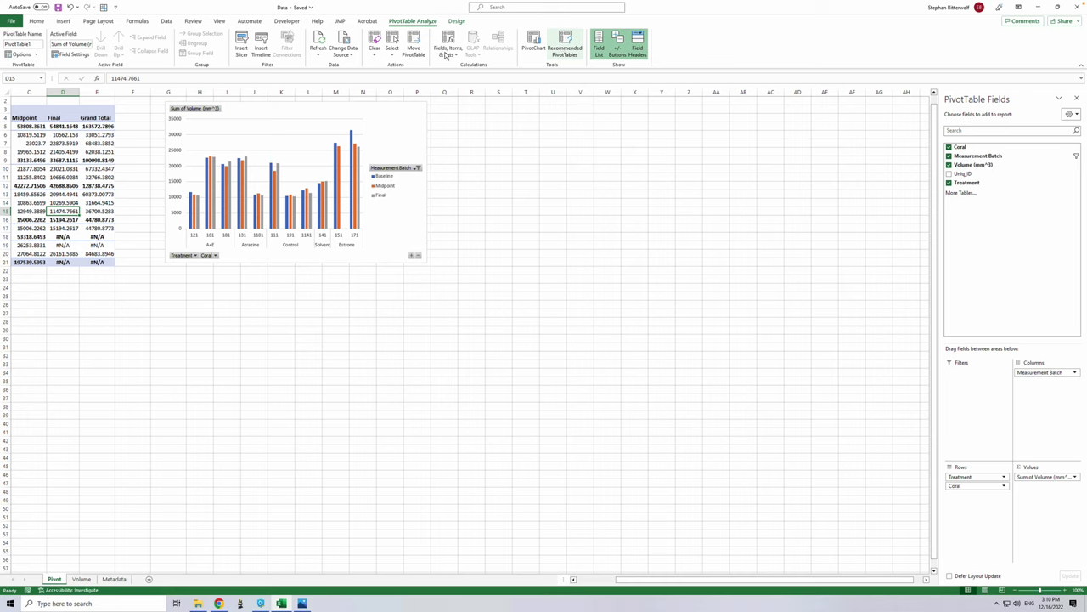
click(317, 41)
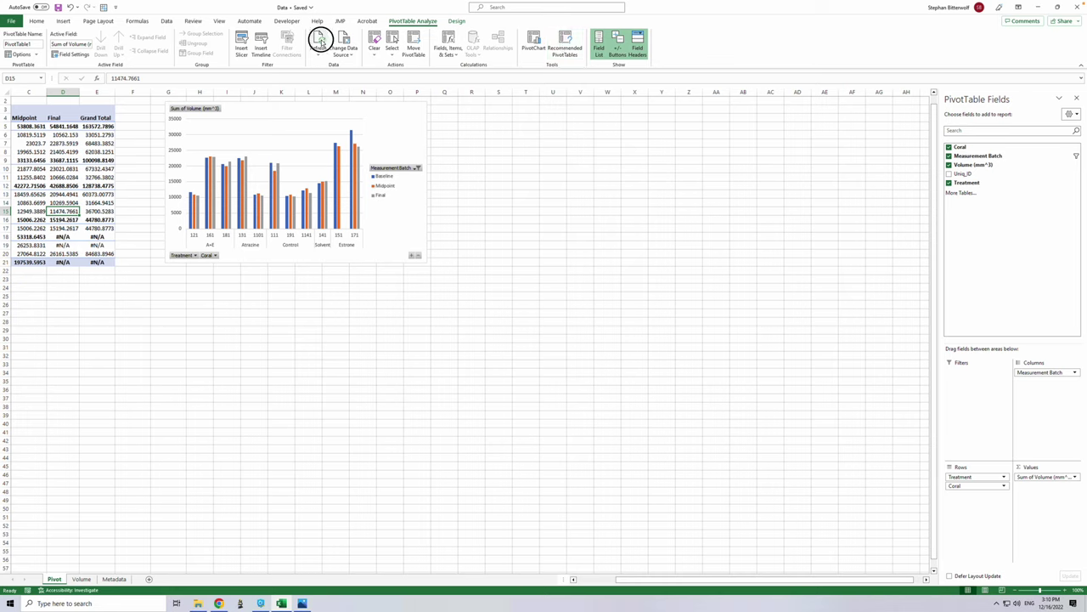
click(469, 331)
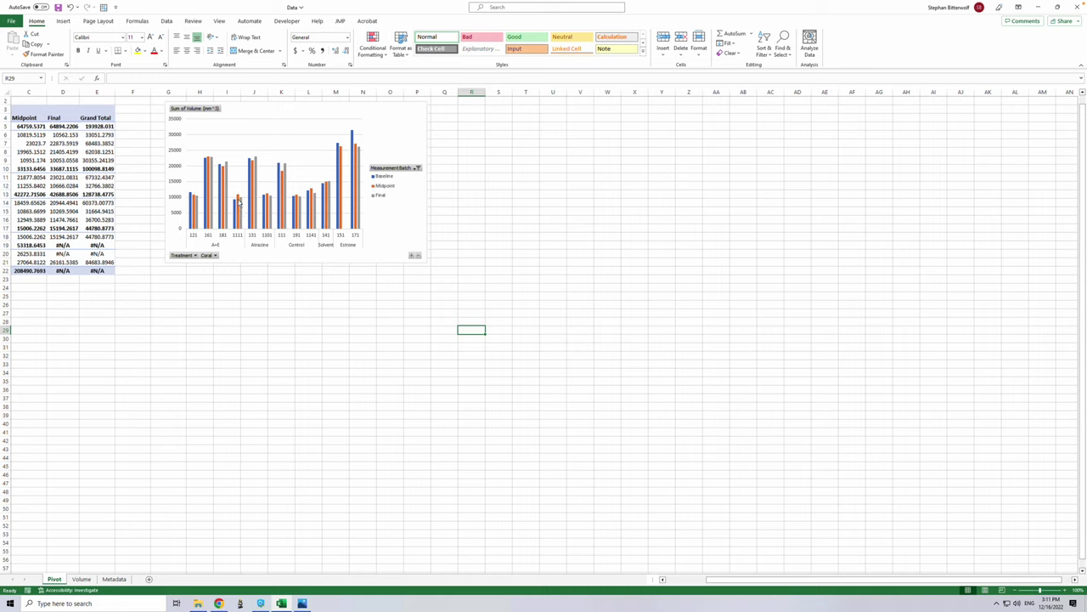